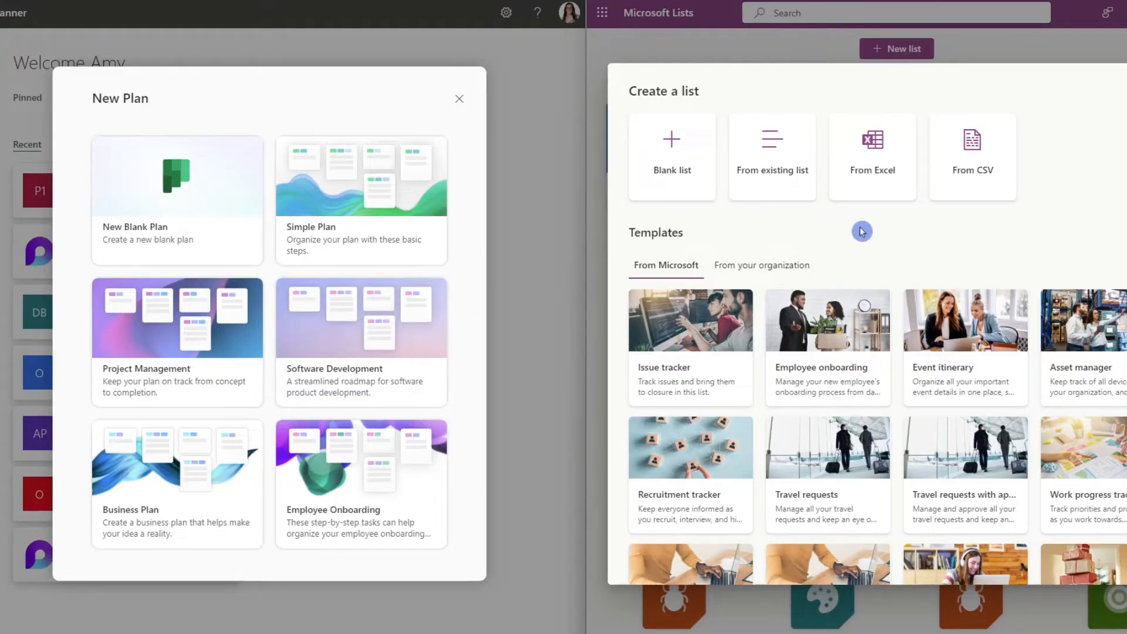
Choose the Project Management template for the new plan and the Work progress tracker template for the new list.
{"action": "scroll", "coordinate": [862, 231], "scroll_direction": "down", "scroll_amount": 1}
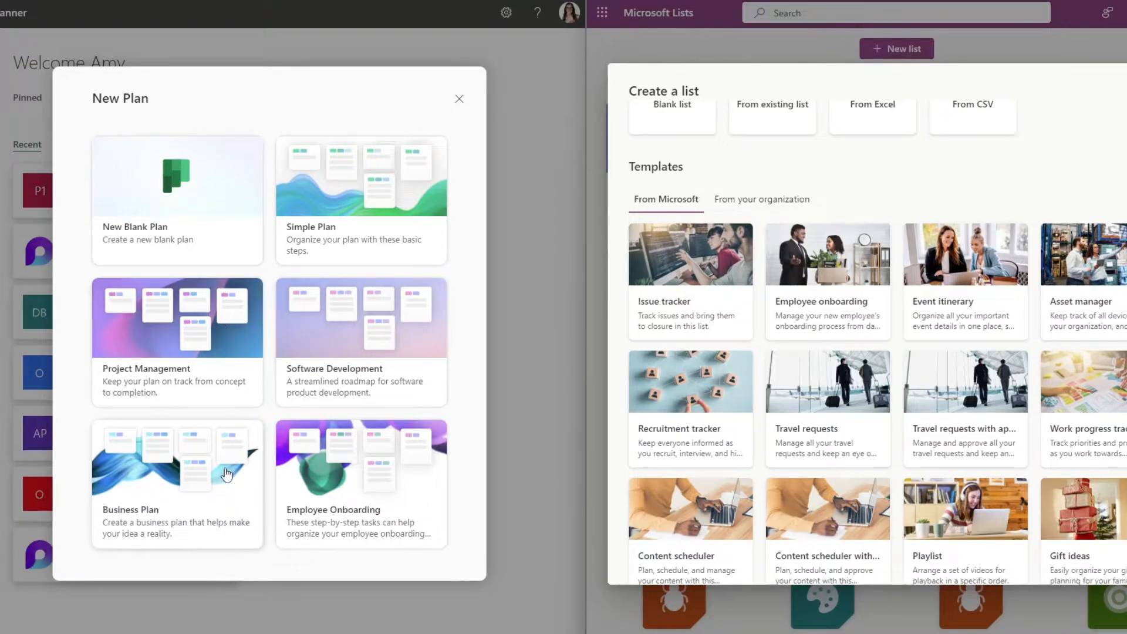
{"action": "left_click", "coordinate": [213, 344]}
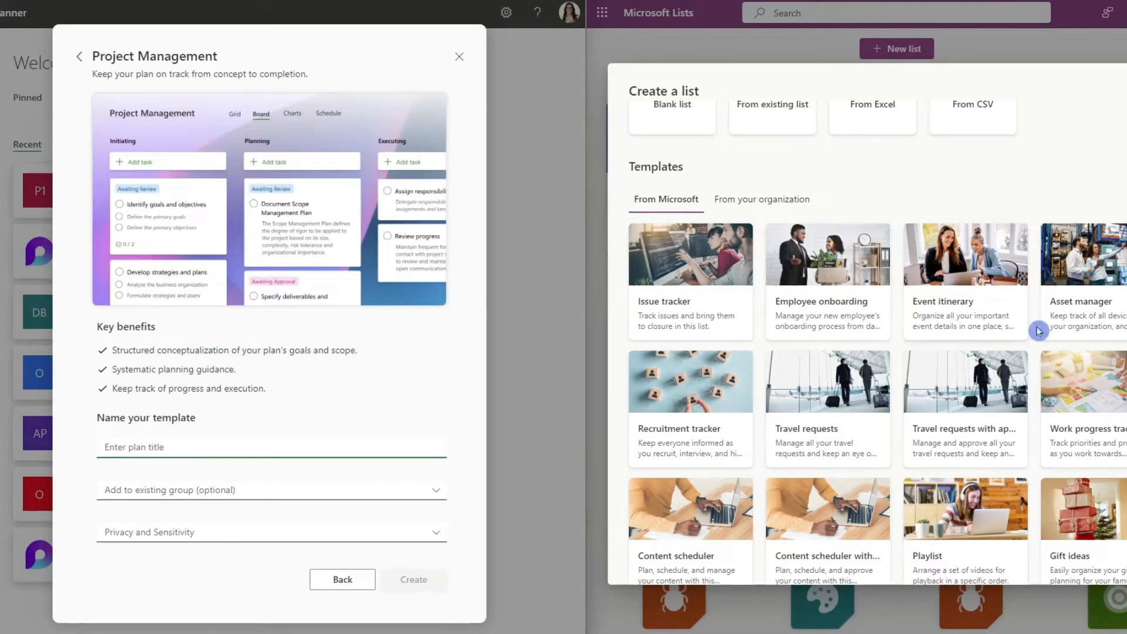
{"action": "left_click", "coordinate": [1092, 414]}
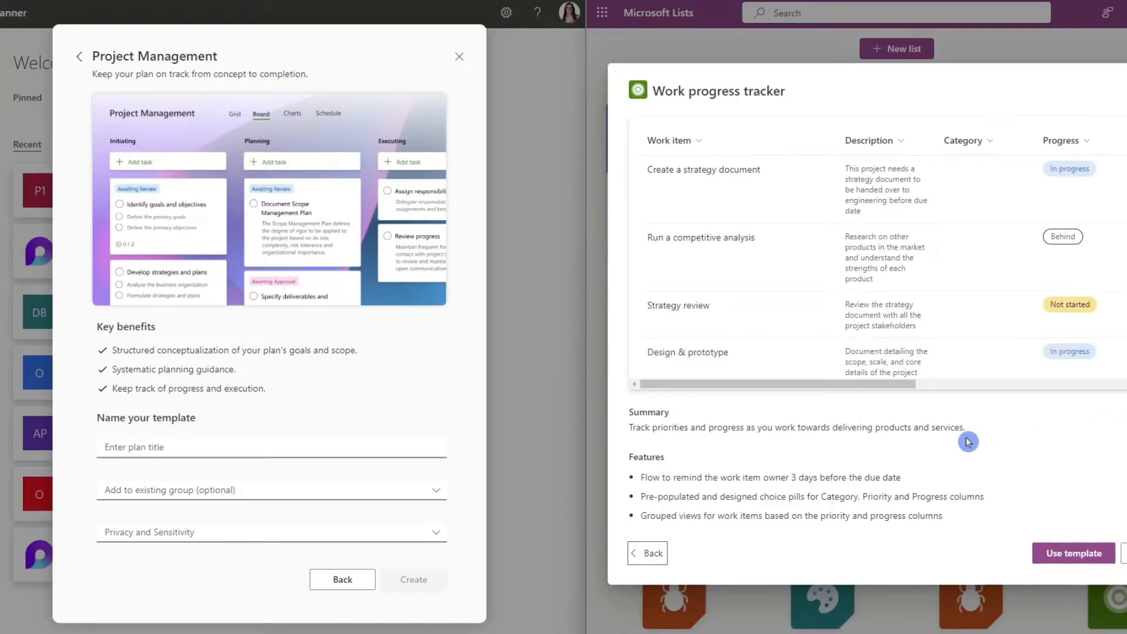
{"action": "left_click", "coordinate": [1073, 552]}
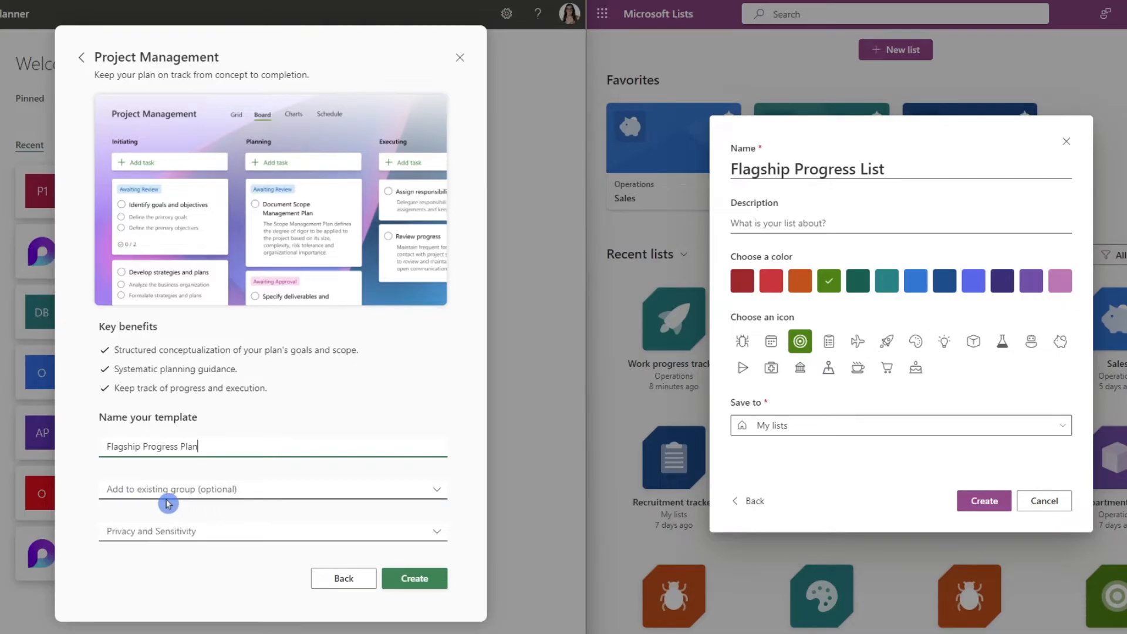
Set the save location of the Flagship Progress List to the Vancouver Flagship Location site.
{"action": "left_click", "coordinate": [245, 498]}
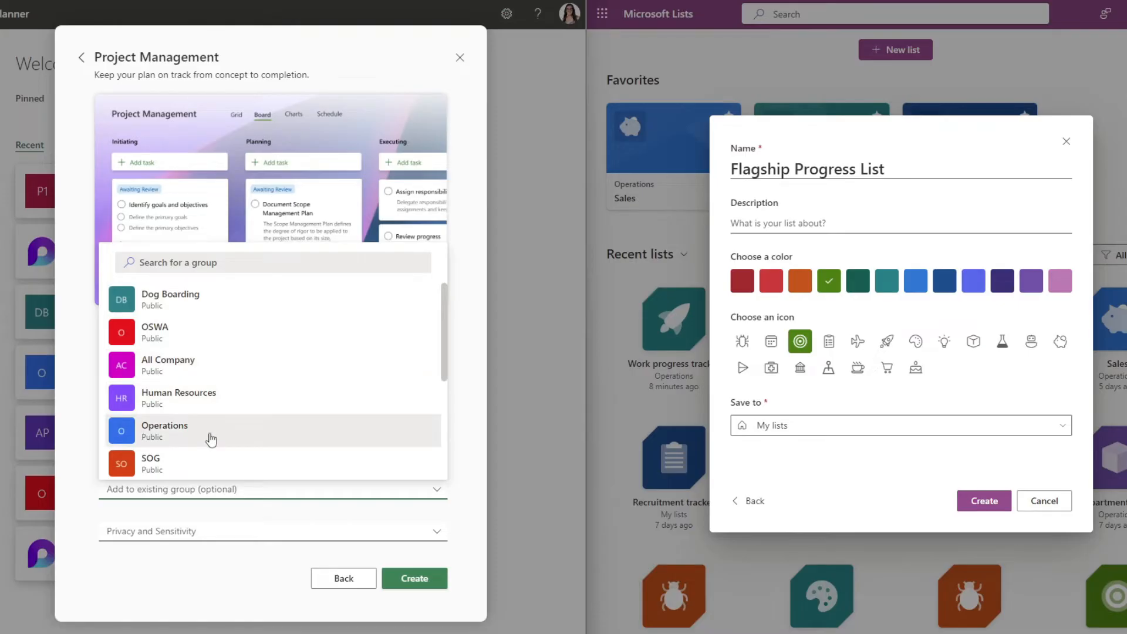
{"action": "left_click", "coordinate": [466, 466]}
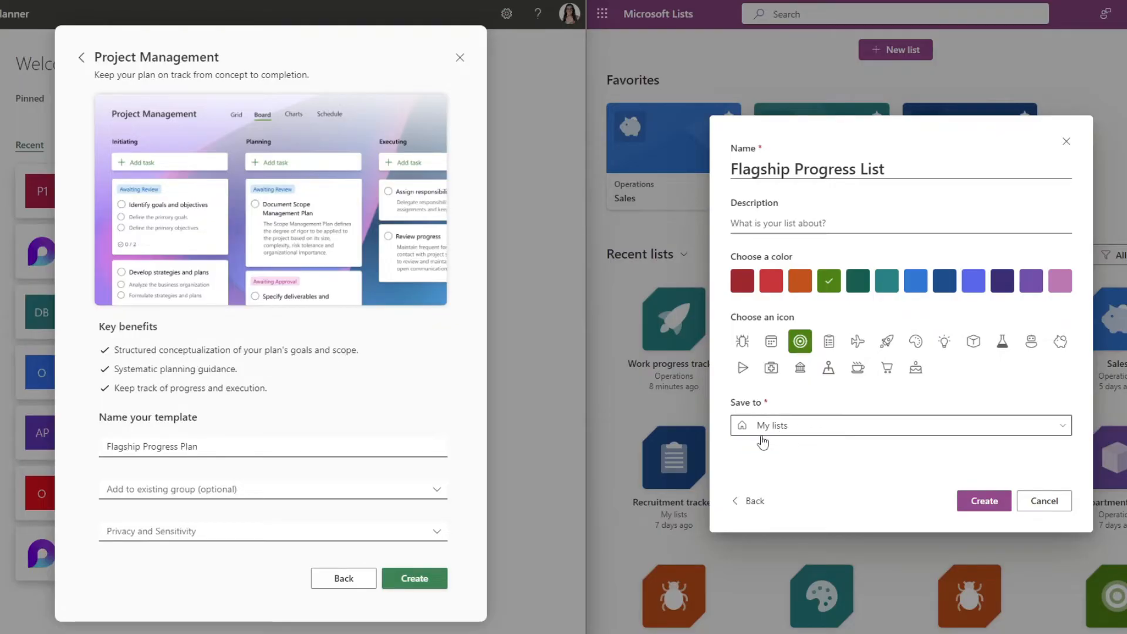
{"action": "left_click", "coordinate": [804, 430]}
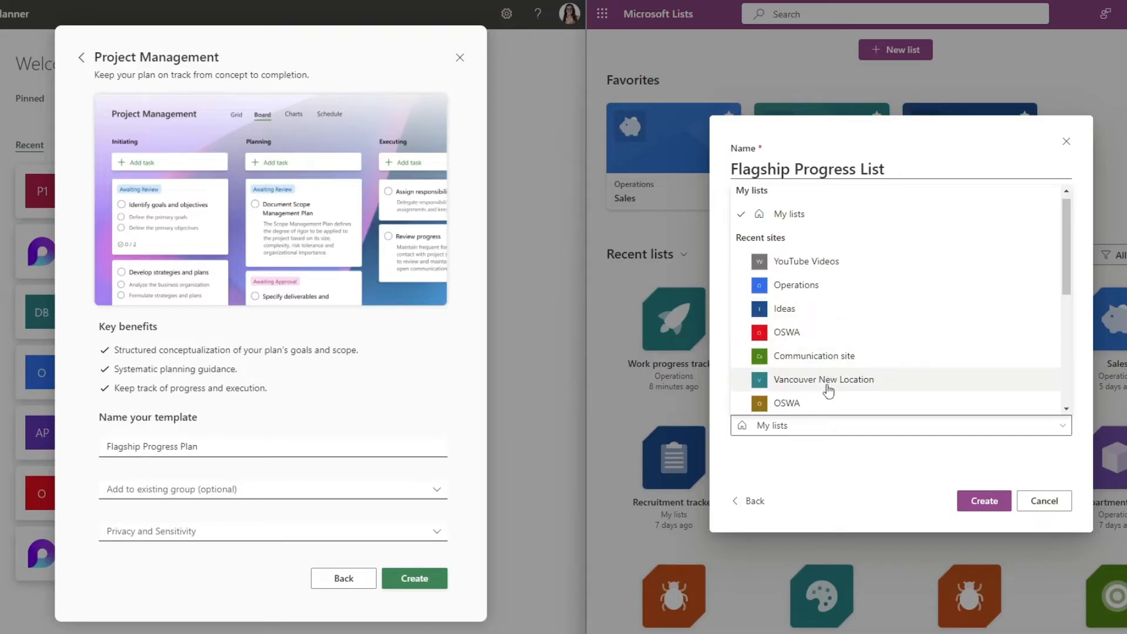
{"action": "scroll", "coordinate": [888, 378], "scroll_direction": "down", "scroll_amount": 1}
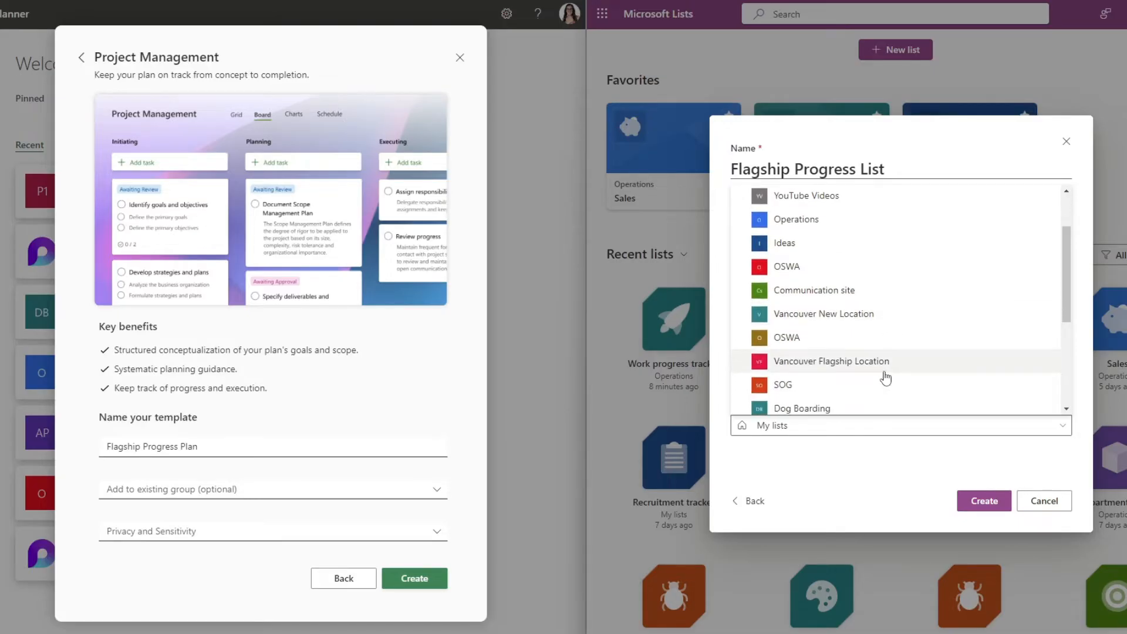
{"action": "left_click", "coordinate": [837, 365]}
Add the Flagship Progress Plan to the existing Vancouver Flagship Location group and create the plan.
{"action": "left_click", "coordinate": [180, 495]}
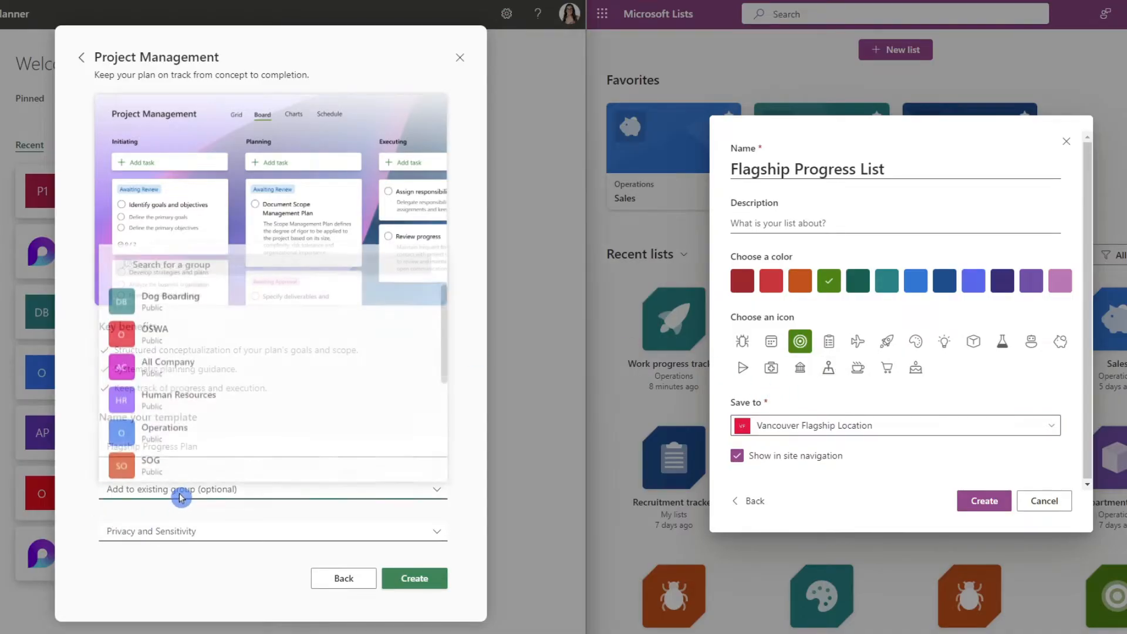
{"action": "left_click", "coordinate": [221, 387]}
{"action": "left_click", "coordinate": [414, 578]}
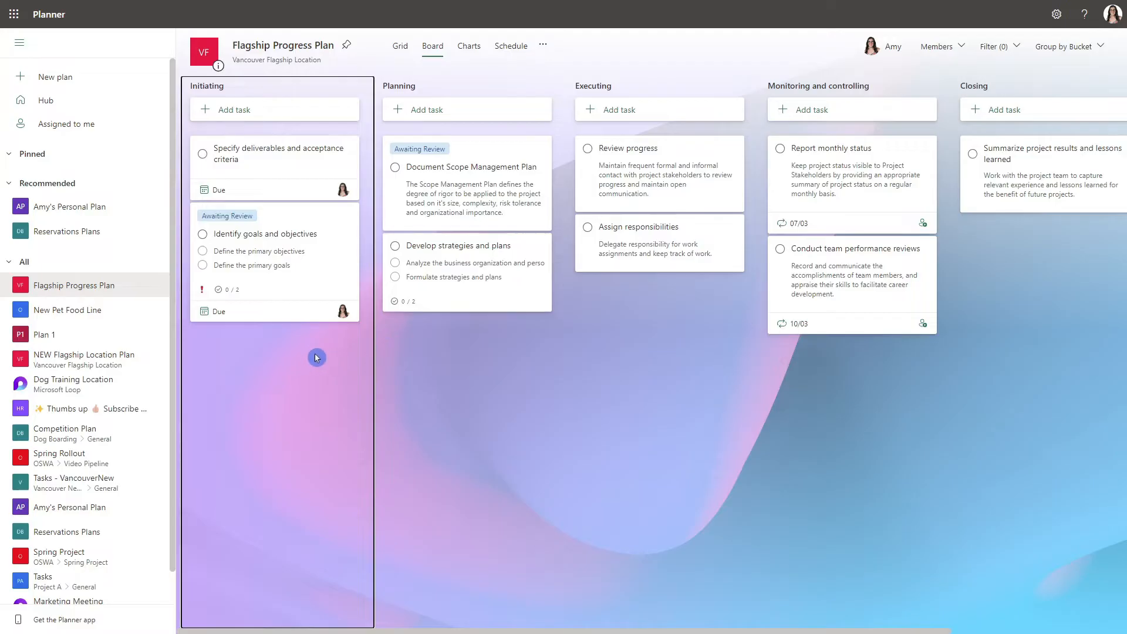
Move the Identify goals and objectives task from the Initiating bucket to the end of the Planning bucket.
{"action": "left_click_drag", "start_coordinate": [292, 212], "coordinate": [476, 391]}
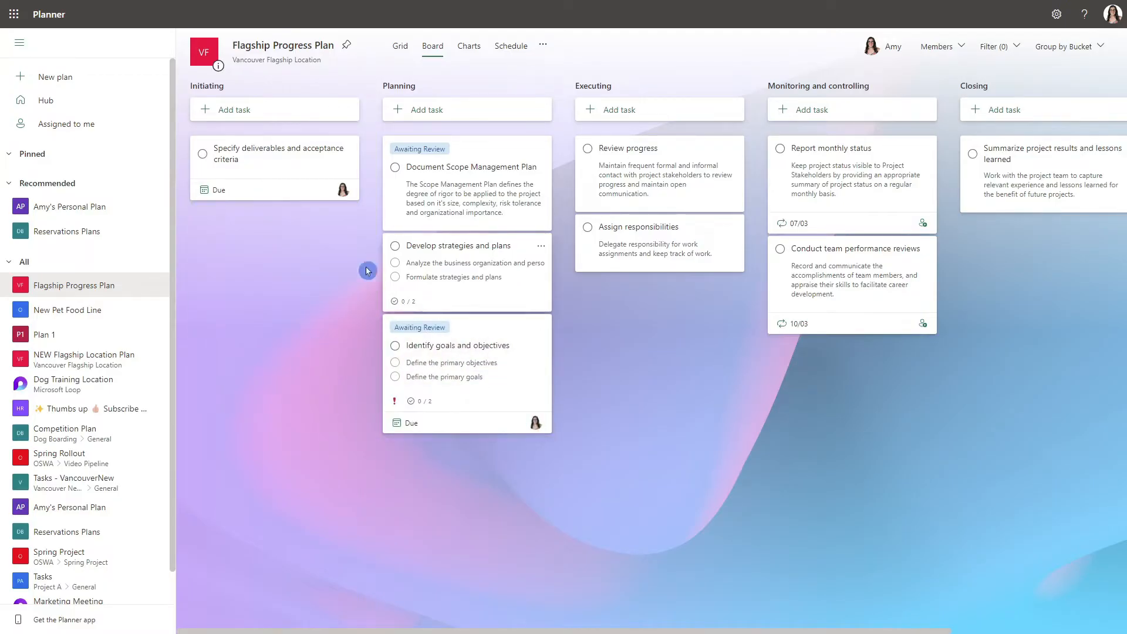
{"action": "left_click", "coordinate": [291, 115]}
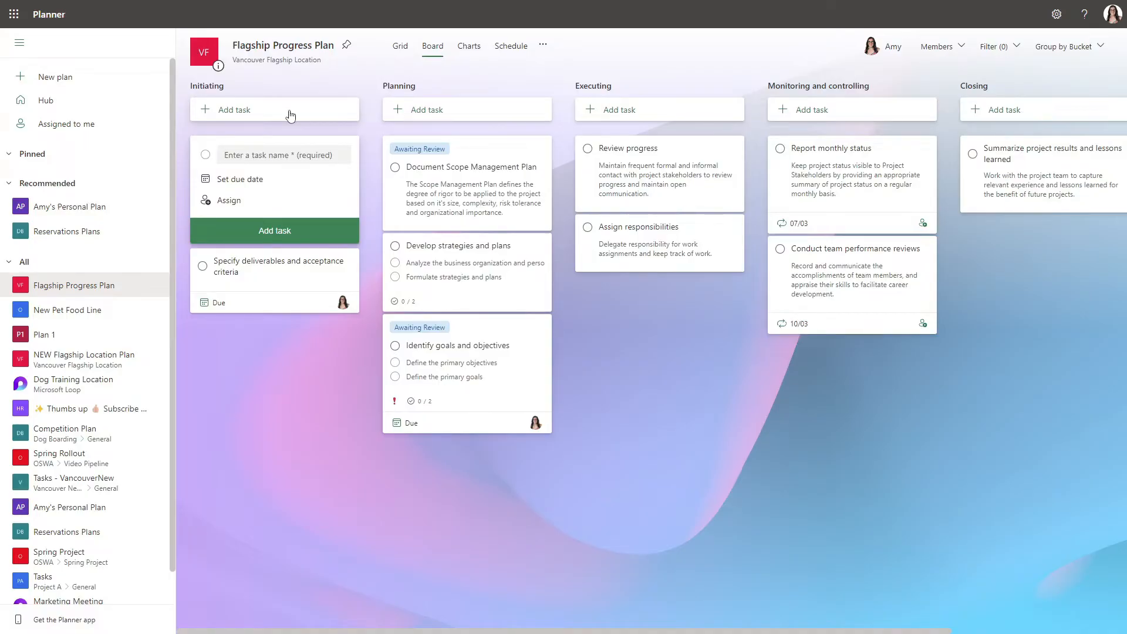
{"action": "left_click", "coordinate": [276, 346]}
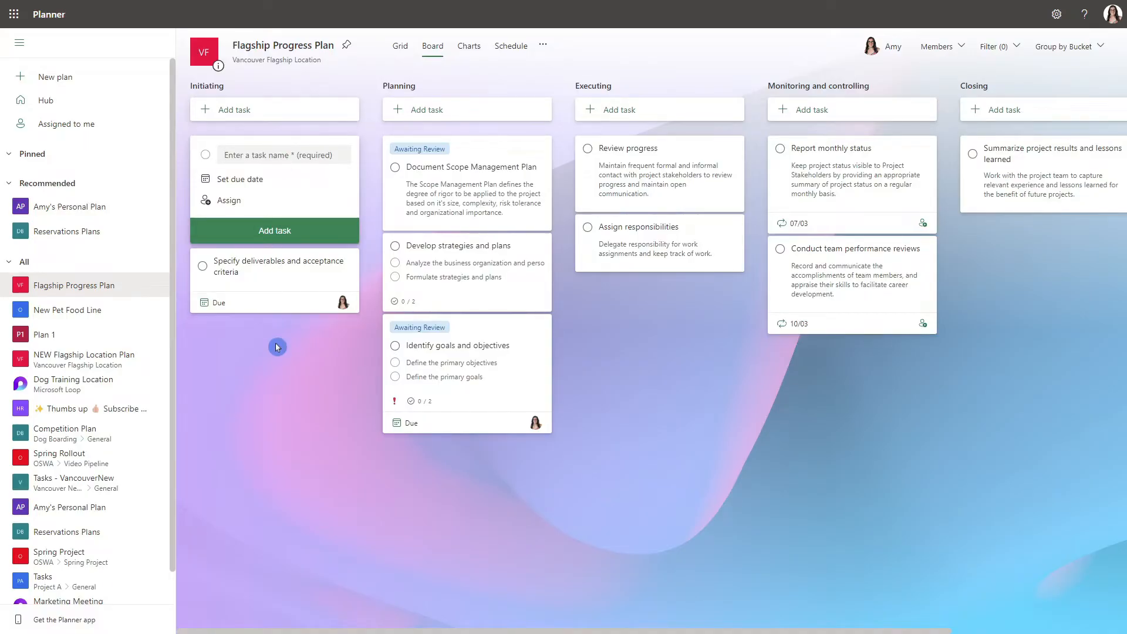
Replace the Awaiting Review label on the Document Scope Management Plan task with the Approval Needed label, renamed Admin.
{"action": "left_click", "coordinate": [516, 148]}
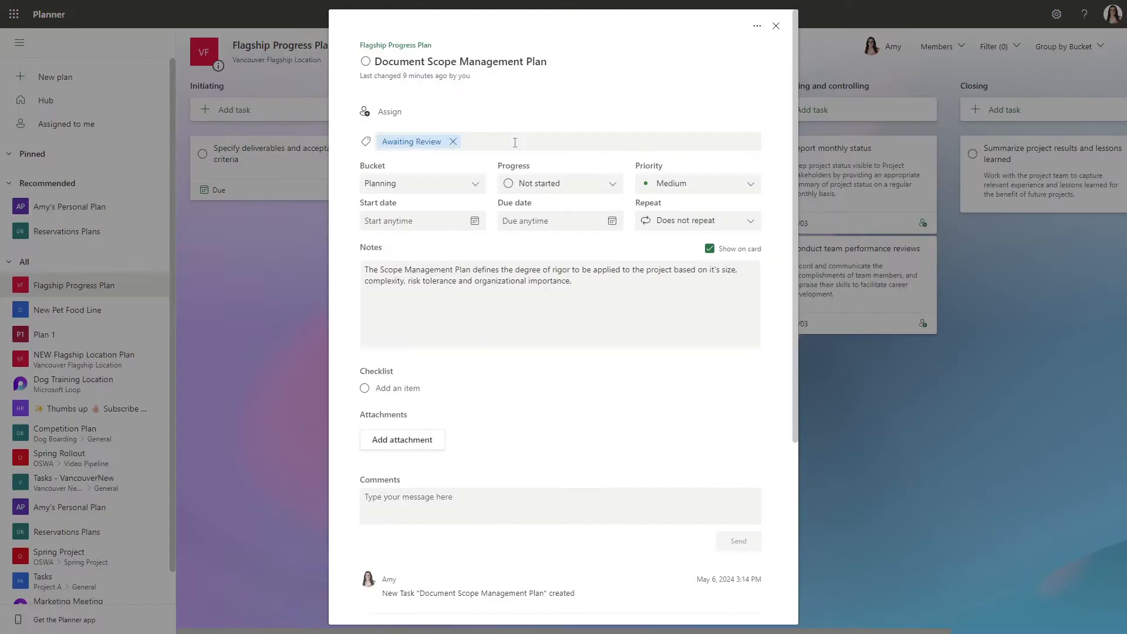
{"action": "key", "text": "BackSpace"}
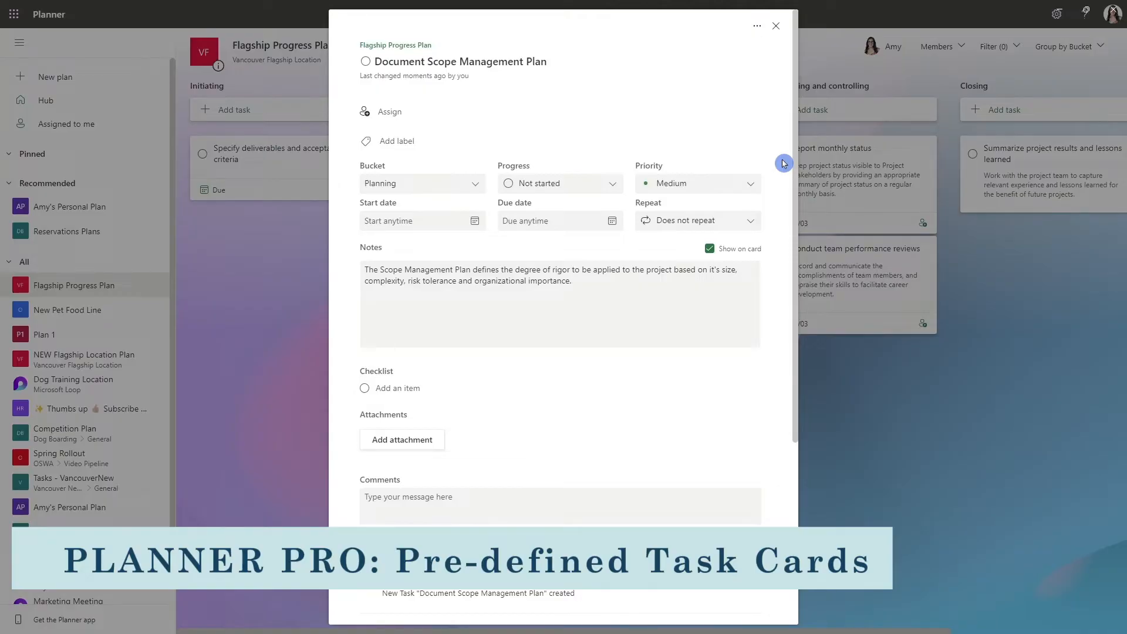
{"action": "left_click", "coordinate": [442, 141]}
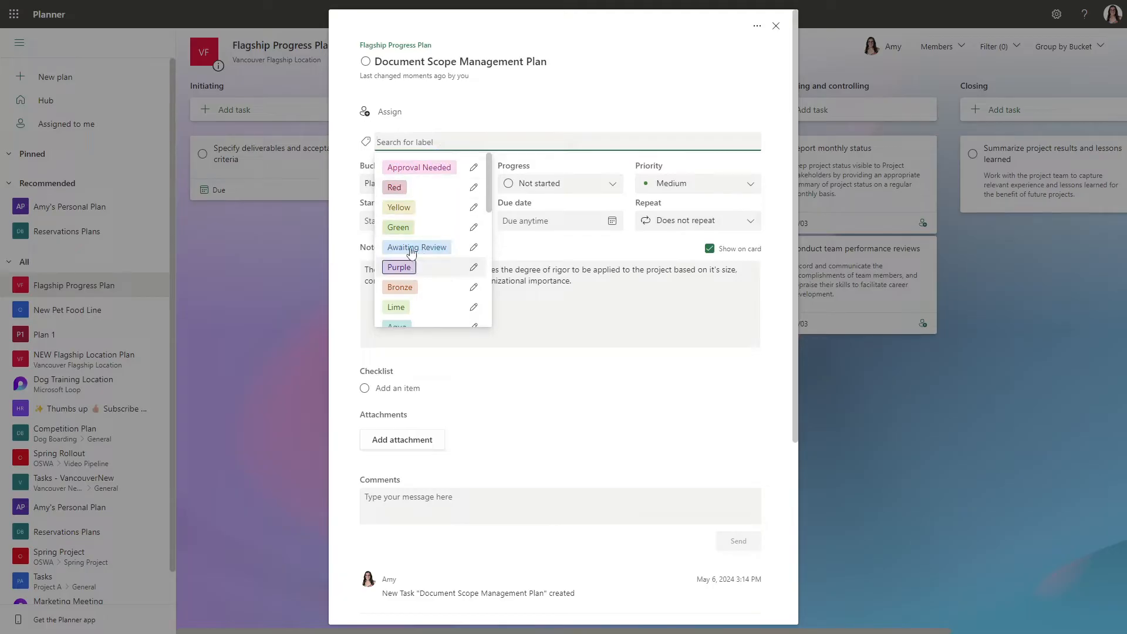
{"action": "left_click", "coordinate": [474, 169]}
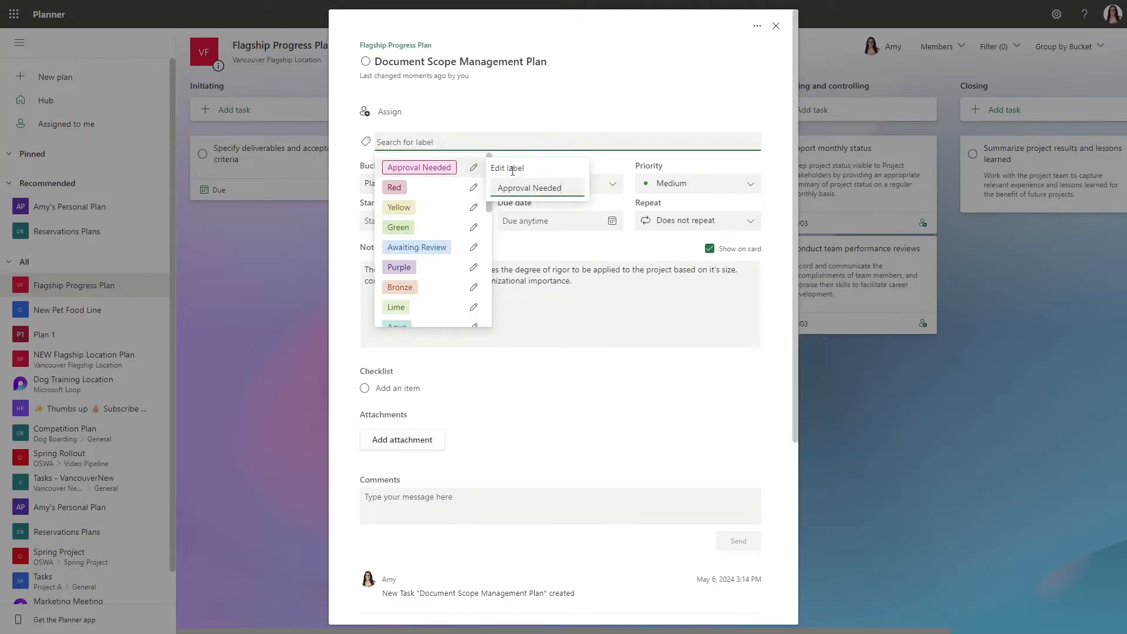
{"action": "triple_click", "coordinate": [551, 181]}
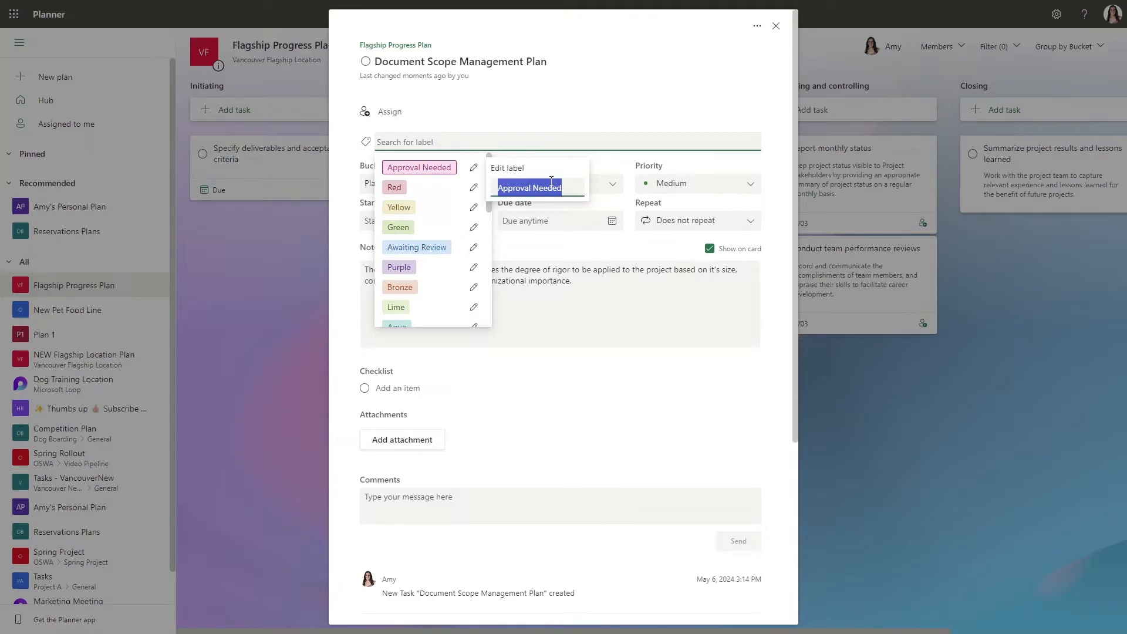
{"action": "type", "text": "Admin"}
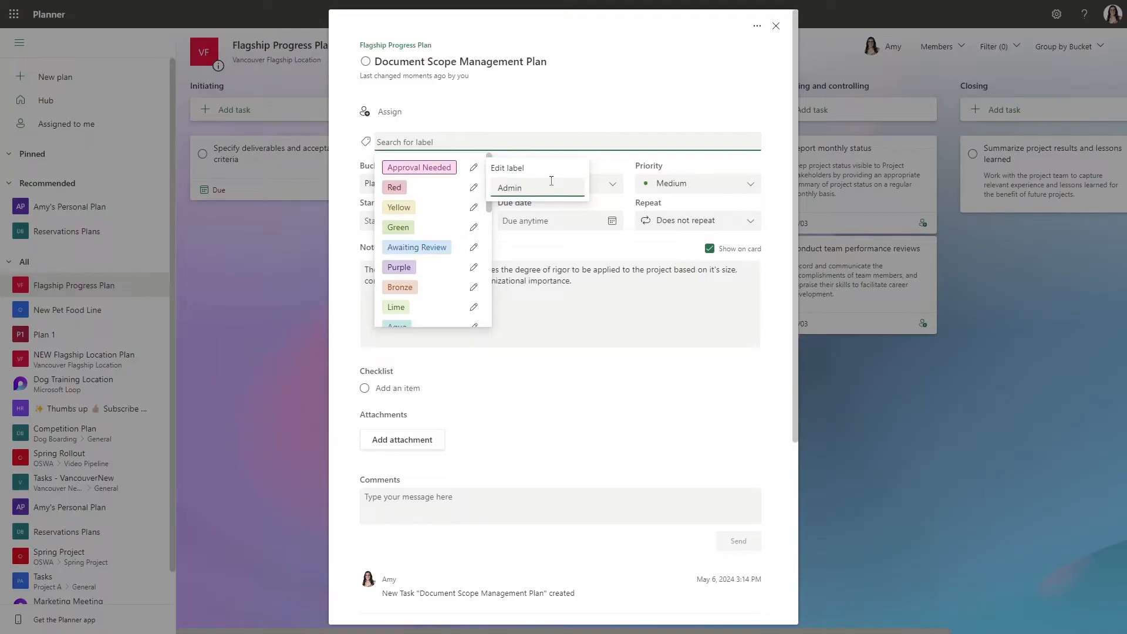
{"action": "key", "text": "Return"}
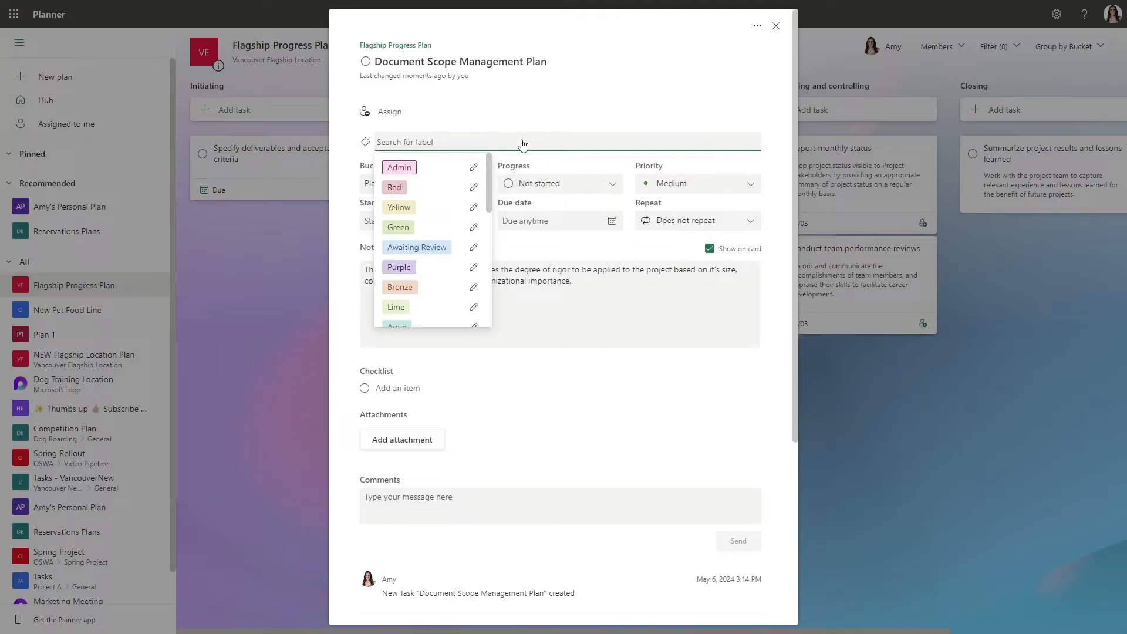
{"action": "left_click", "coordinate": [402, 168]}
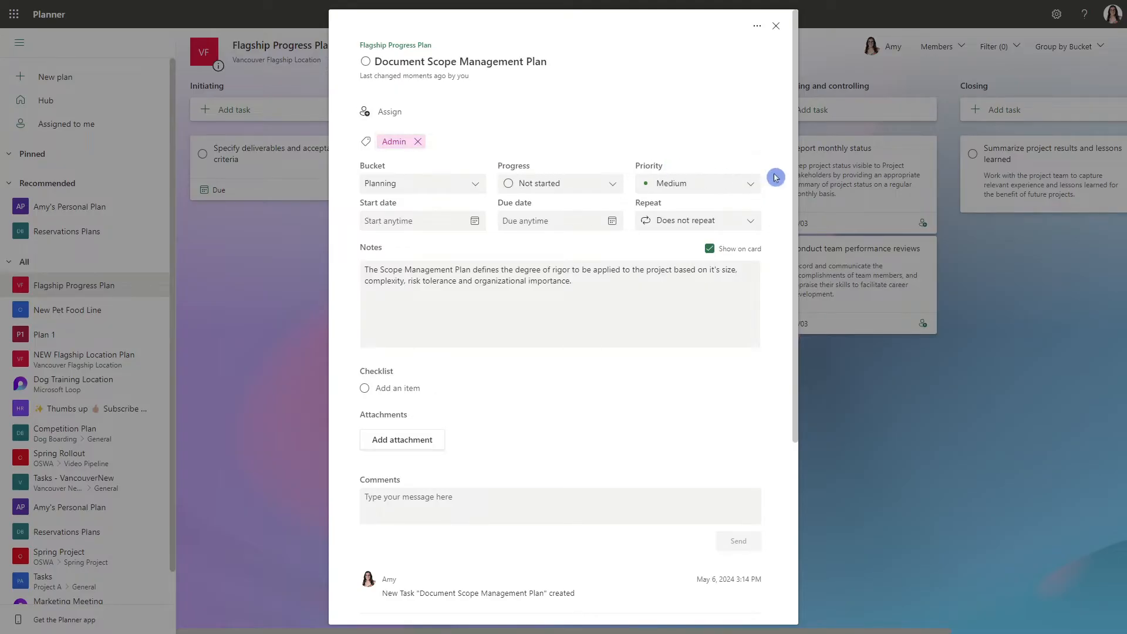
Examine the task's repeat options, notes, checklist, attachments and comments, and return to the plan's board.
{"action": "scroll", "coordinate": [785, 144], "scroll_direction": "down", "scroll_amount": 1}
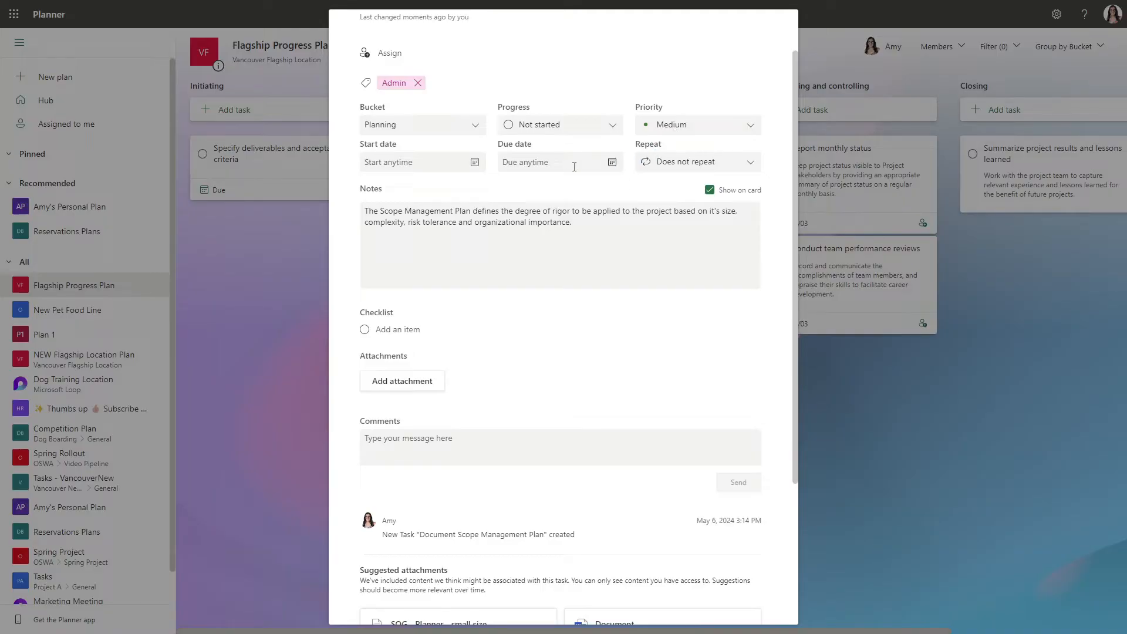
{"action": "left_click", "coordinate": [744, 168]}
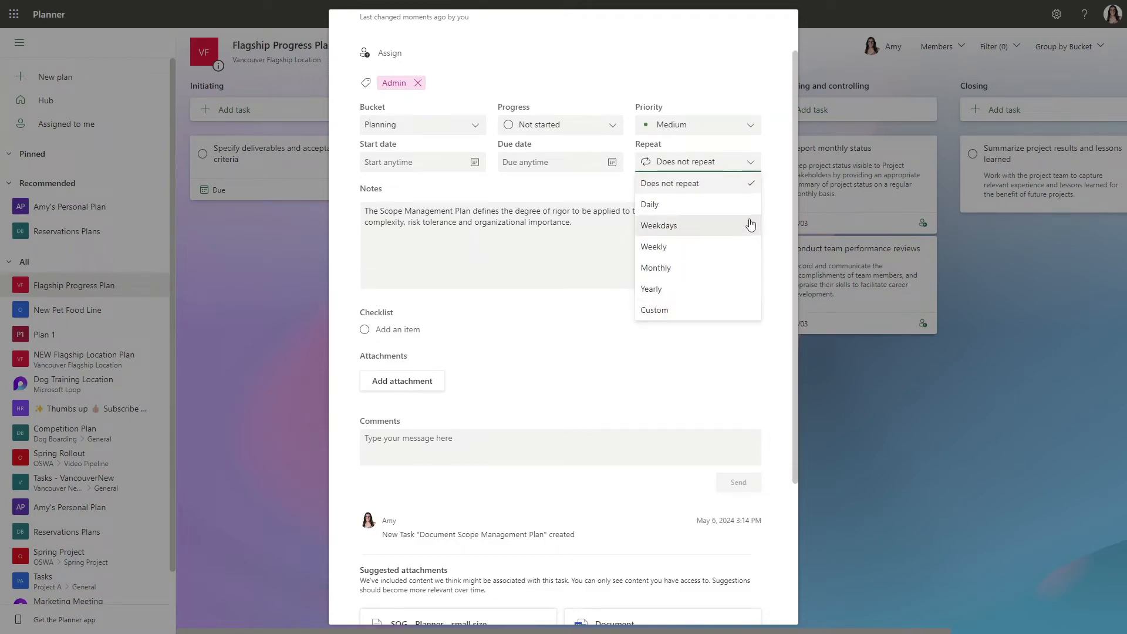
{"action": "left_click", "coordinate": [773, 192]}
{"action": "left_click", "coordinate": [736, 250]}
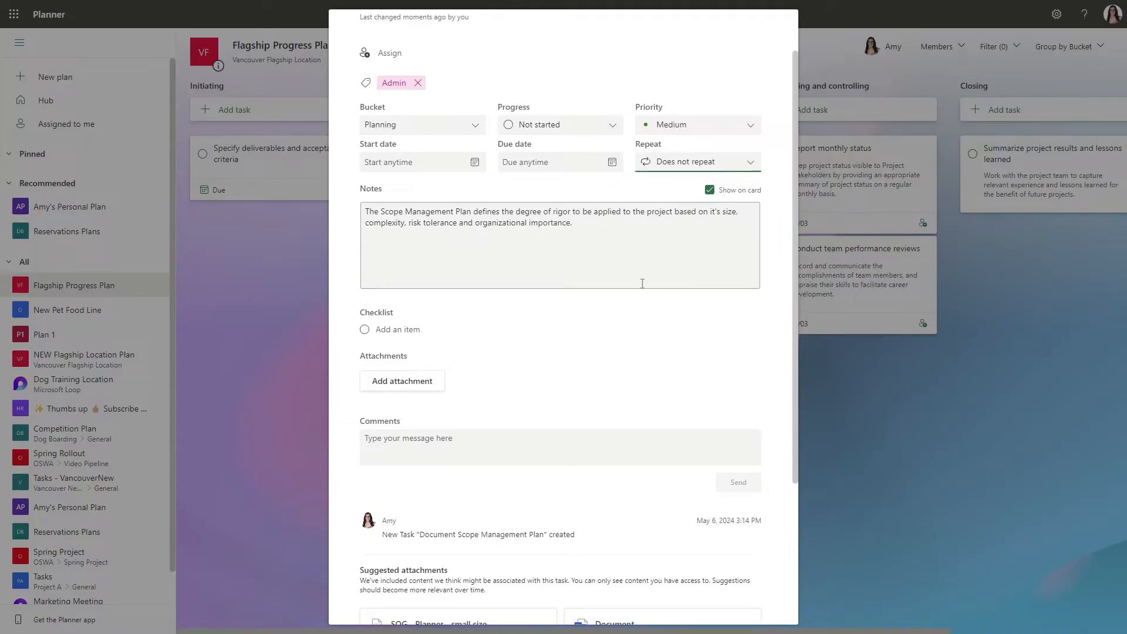
{"action": "key", "text": "ctrl+a"}
{"action": "left_click", "coordinate": [417, 322]}
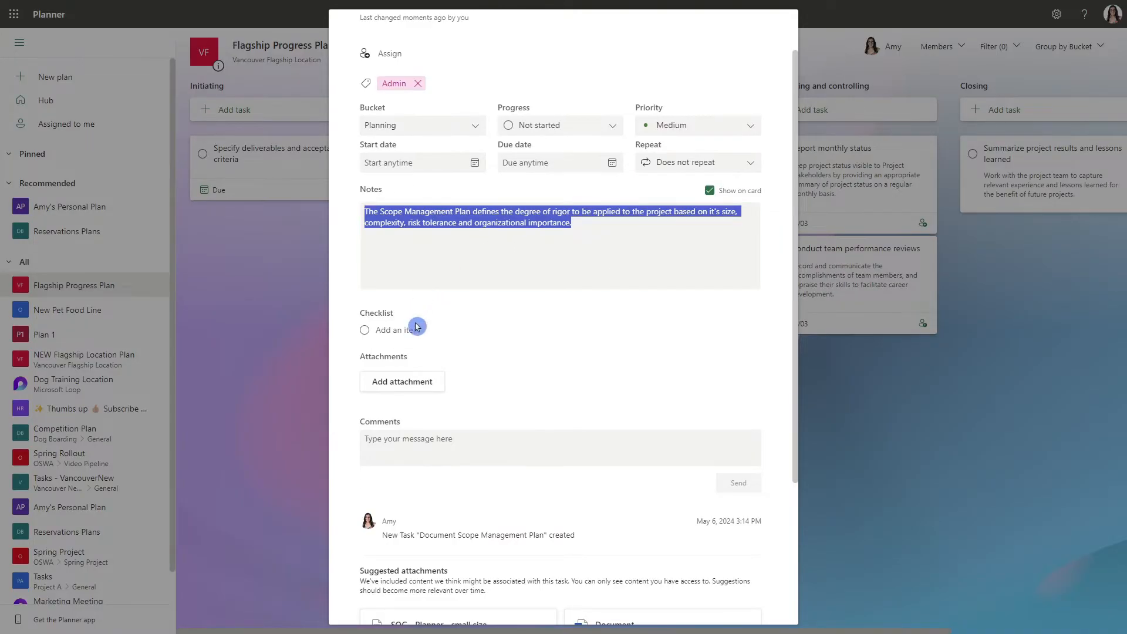
{"action": "left_click", "coordinate": [417, 368]}
{"action": "left_click", "coordinate": [433, 351]}
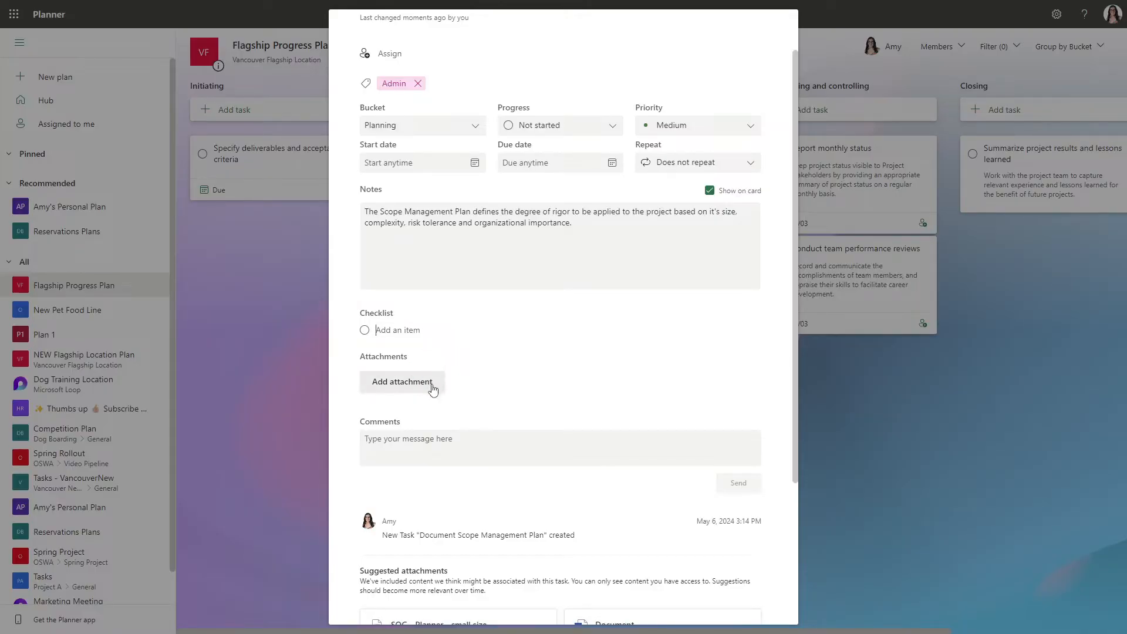
{"action": "left_click", "coordinate": [464, 459]}
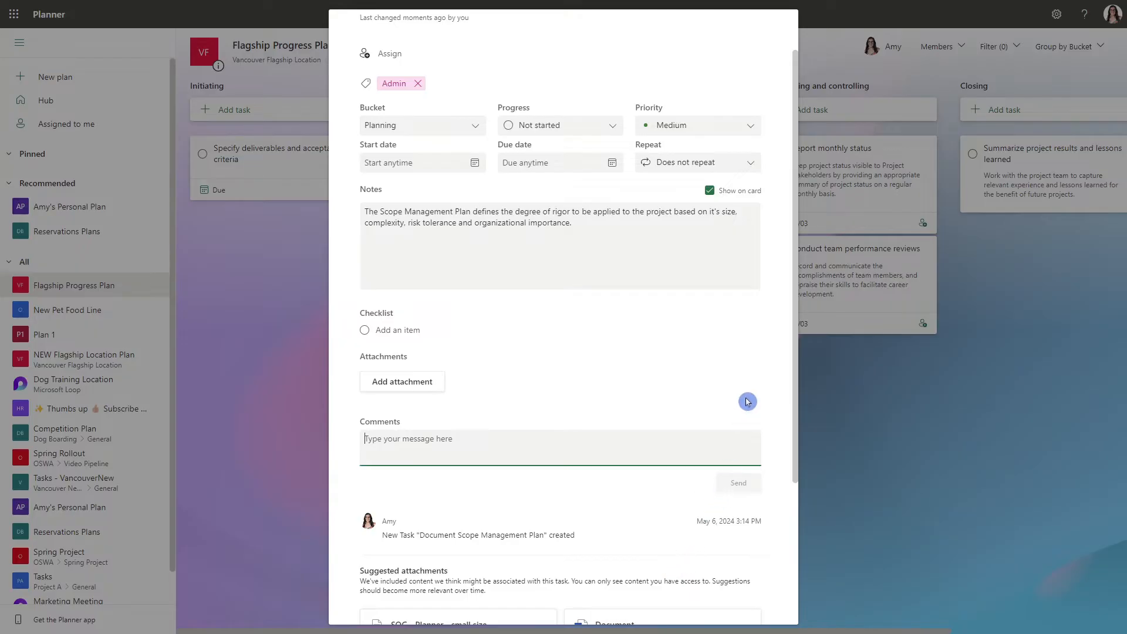
{"action": "scroll", "coordinate": [755, 367], "scroll_direction": "up", "scroll_amount": 2}
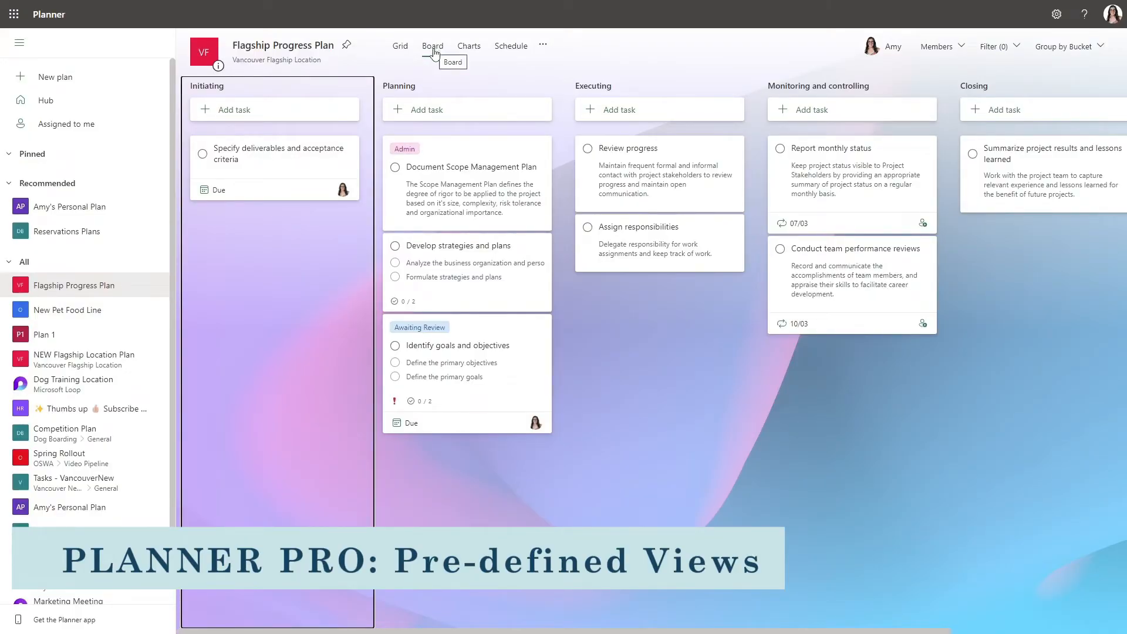
View the plan as a grid, board, charts and schedule, and open the tasks assigned to the current account.
{"action": "left_click", "coordinate": [404, 54]}
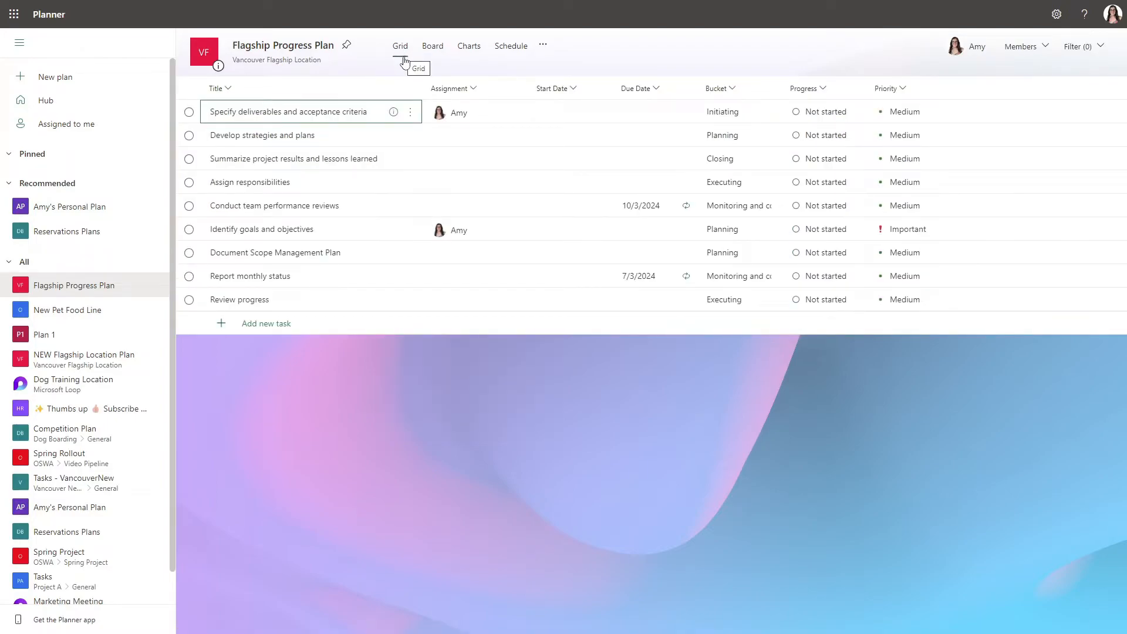
{"action": "left_click", "coordinate": [432, 54]}
{"action": "left_click", "coordinate": [467, 54]}
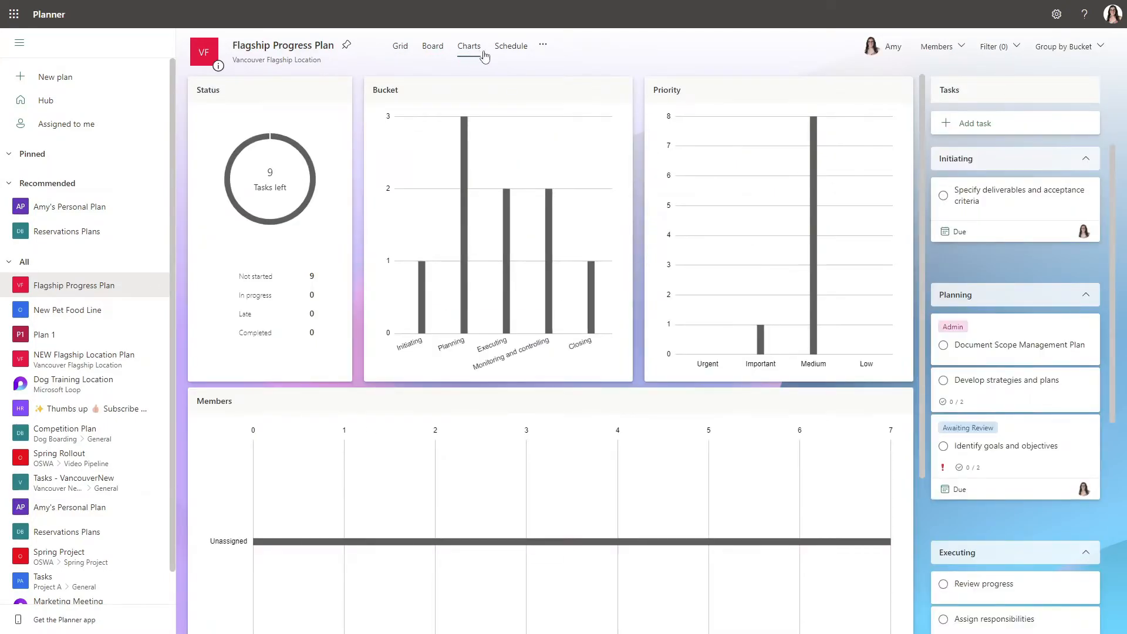
{"action": "left_click", "coordinate": [510, 53]}
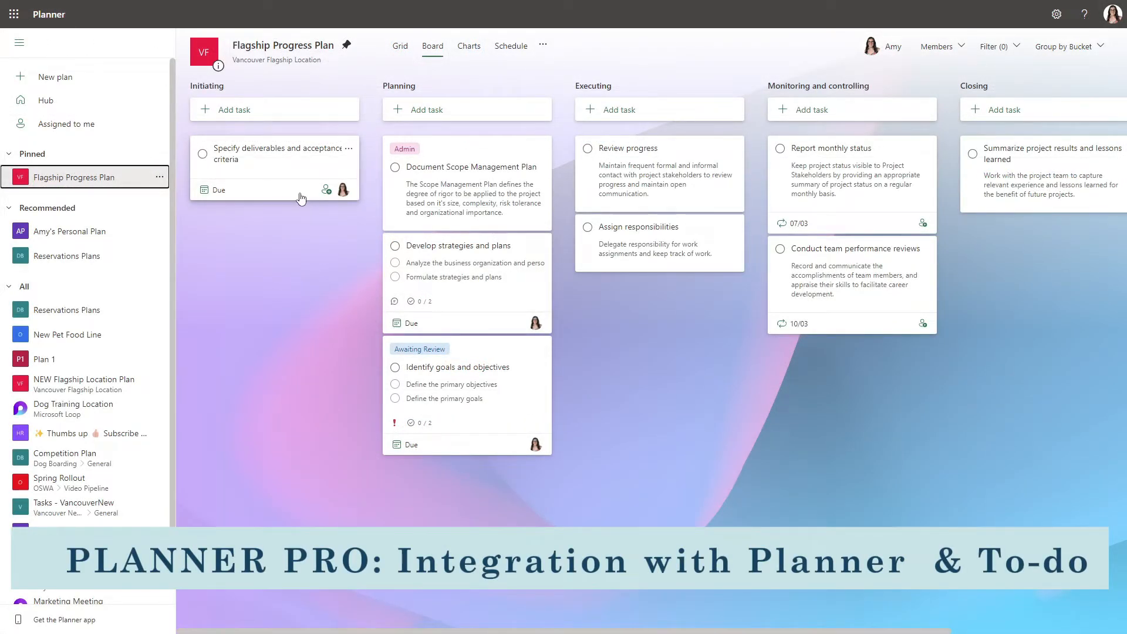
{"action": "left_click", "coordinate": [93, 125]}
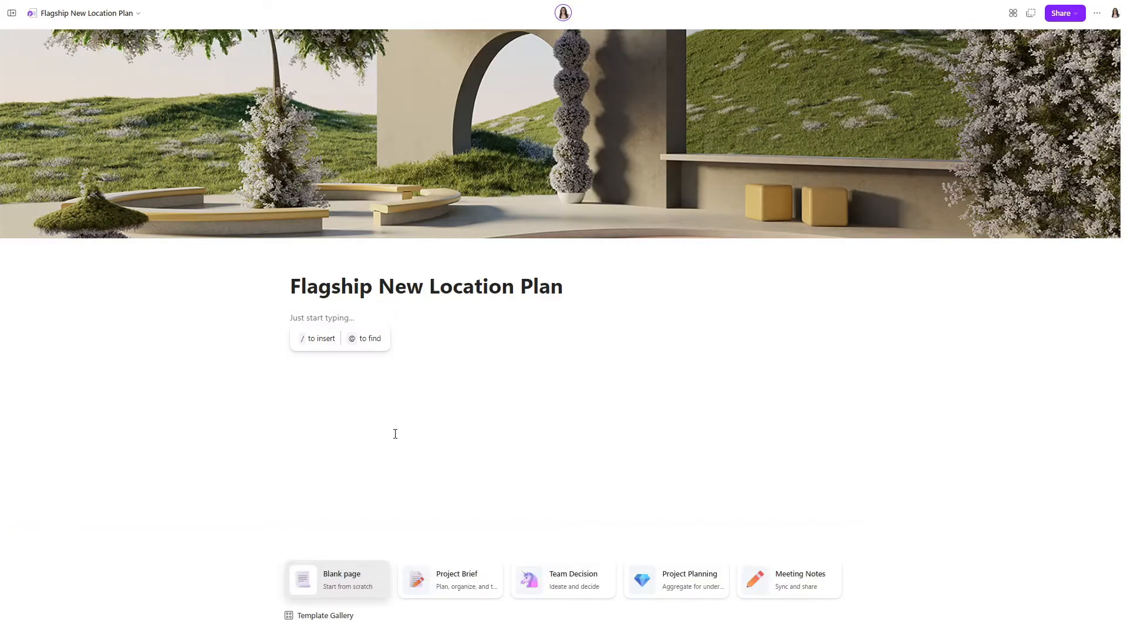
Switch to Loop and paste the Flagship Progress Plan into the Flagship New Location Plan page as a Planner component.
{"action": "key", "text": "ctrl+v"}
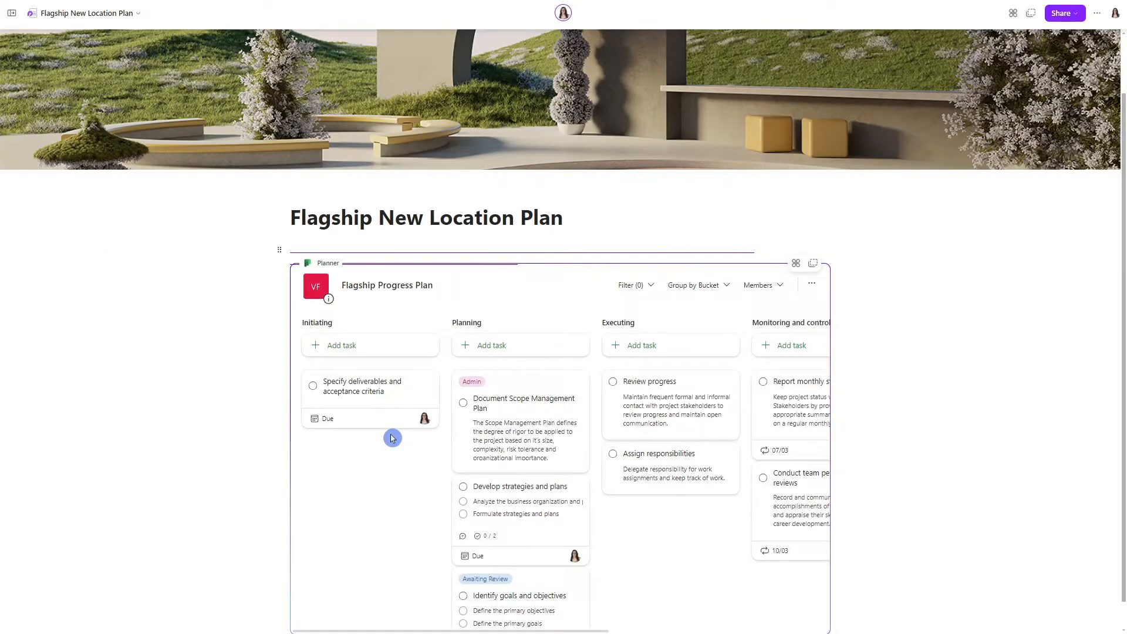
{"action": "scroll", "coordinate": [916, 355], "scroll_direction": "down", "scroll_amount": 1}
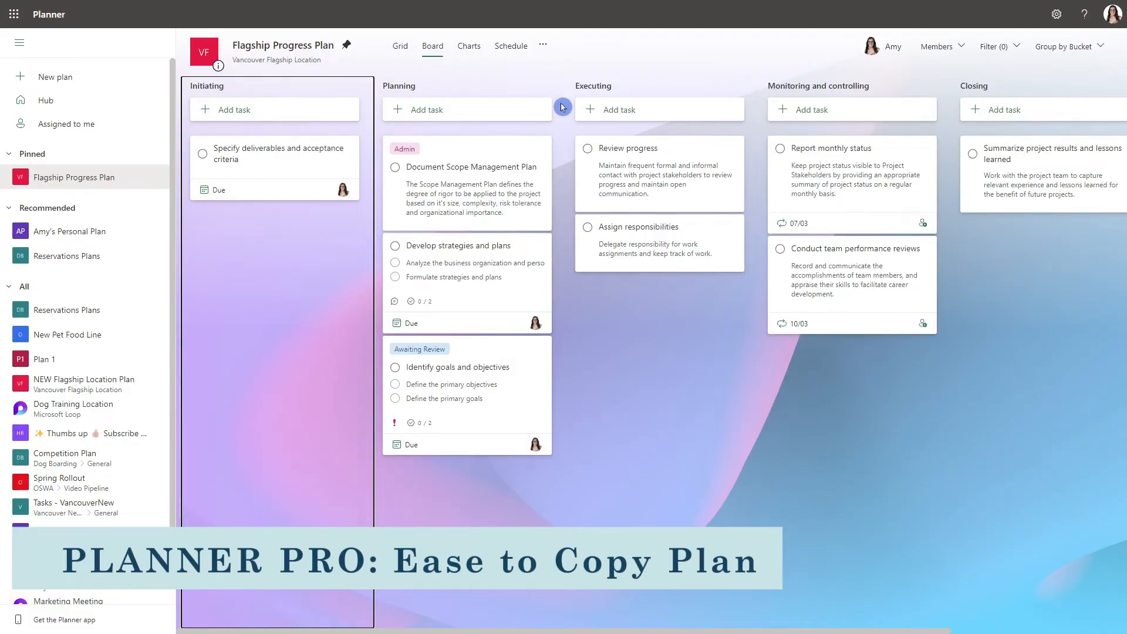
Set up a copy of the Flagship Progress Plan named Copy Plan in the Vancouver Flagship Location group.
{"action": "left_click", "coordinate": [544, 47]}
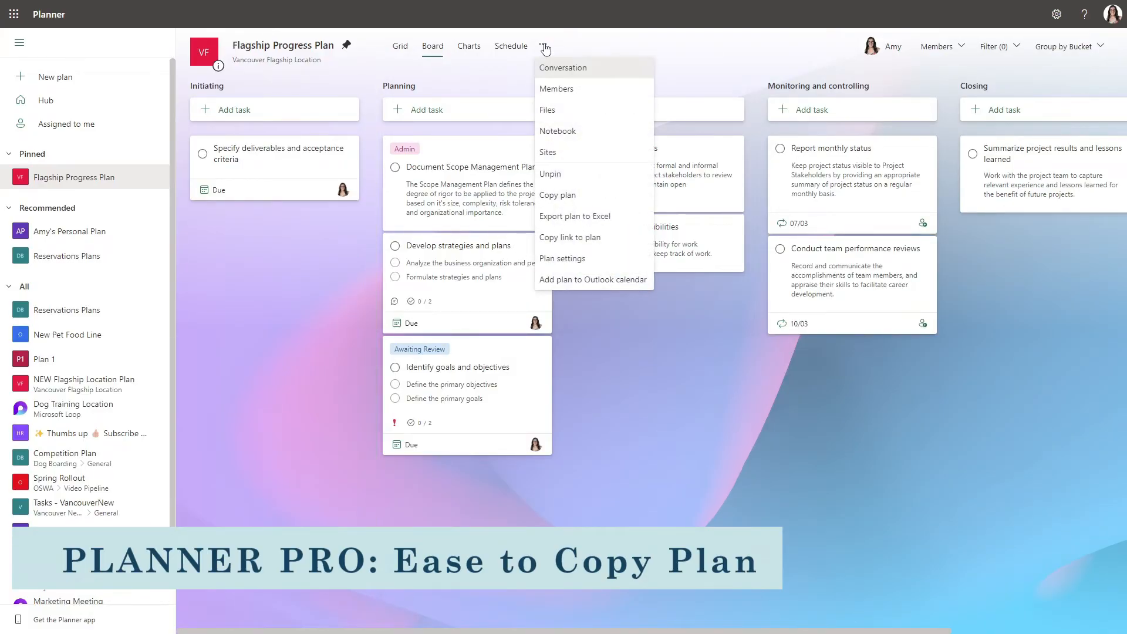
{"action": "left_click", "coordinate": [587, 196]}
{"action": "triple_click", "coordinate": [632, 208]}
{"action": "type", "text": "Copy Plan"}
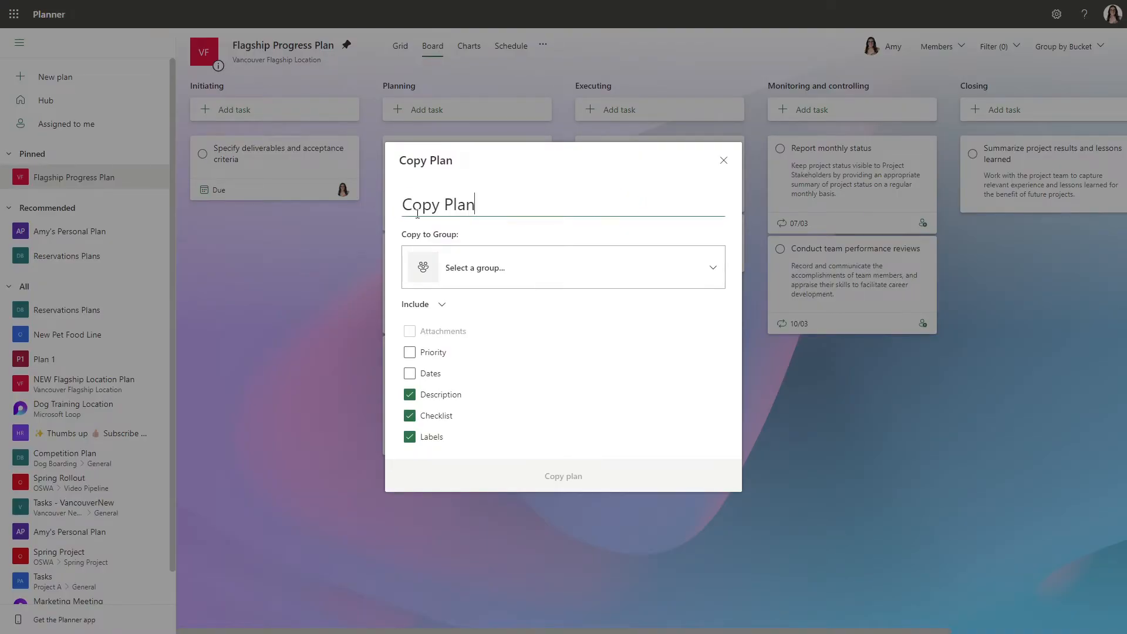
{"action": "left_click", "coordinate": [555, 276]}
{"action": "scroll", "coordinate": [561, 451], "scroll_direction": "down", "scroll_amount": 5}
{"action": "scroll", "coordinate": [561, 446], "scroll_direction": "down", "scroll_amount": 1}
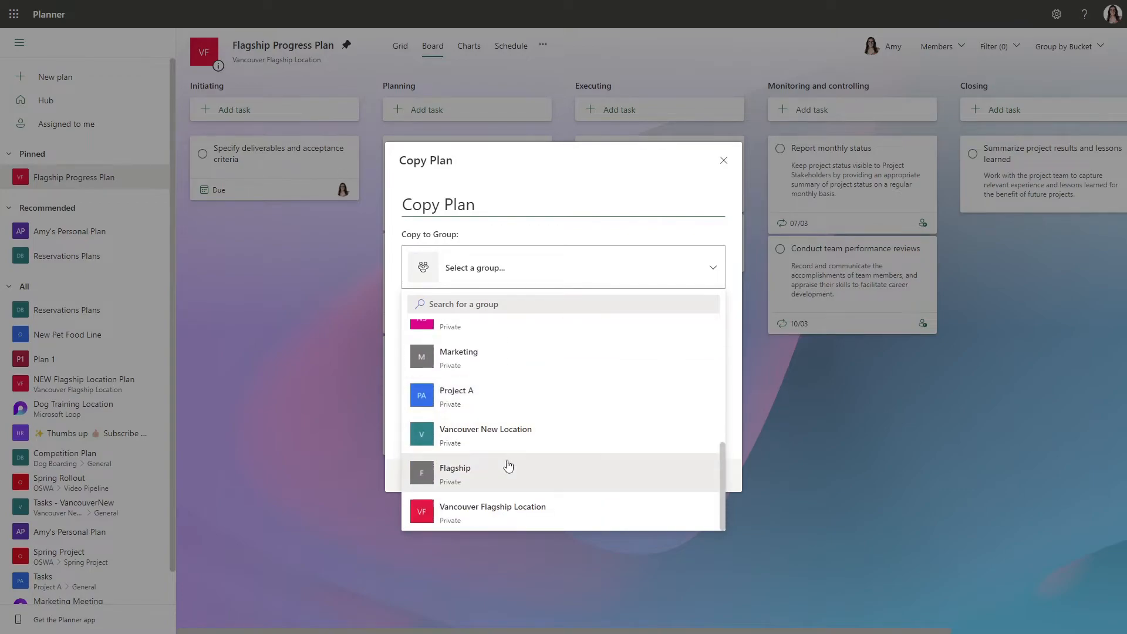
{"action": "left_click", "coordinate": [501, 514]}
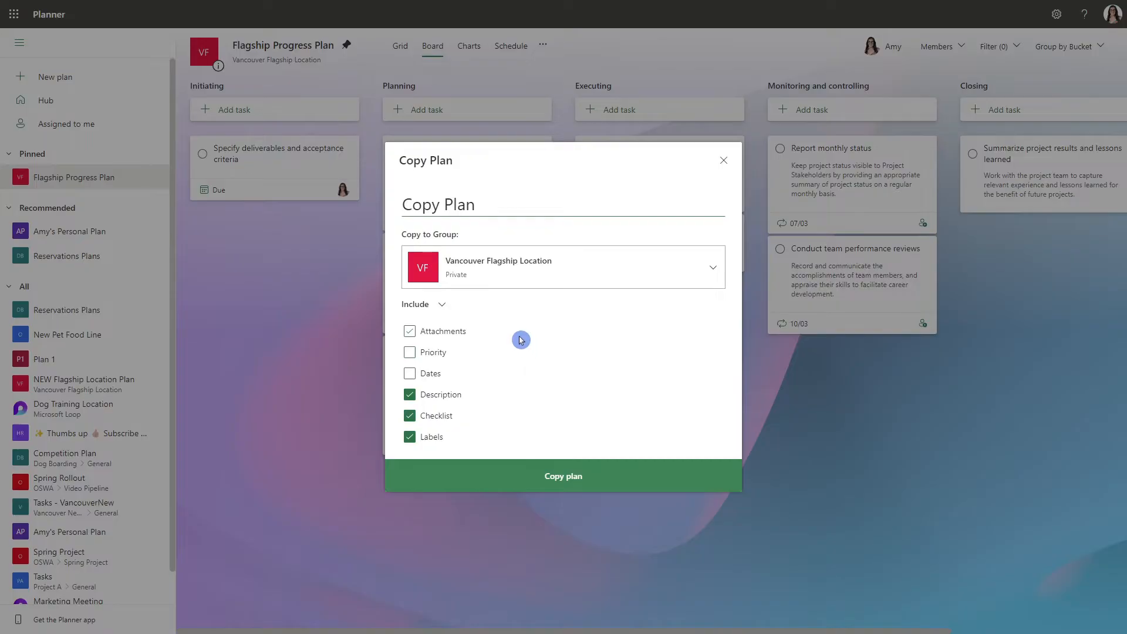
Include priority and dates in the plan copy and create it.
{"action": "left_click", "coordinate": [410, 354]}
{"action": "left_click", "coordinate": [409, 374]}
{"action": "left_click", "coordinate": [513, 472]}
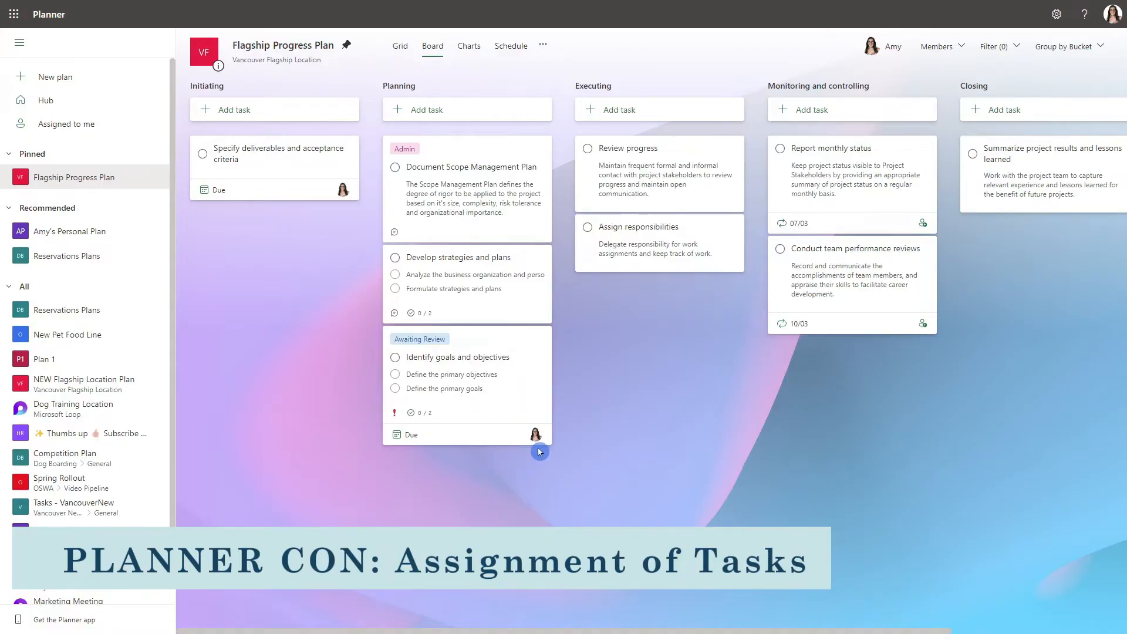
Assign the Document Scope Management Plan task to the suggested plan member and return to the board.
{"action": "left_click", "coordinate": [460, 154]}
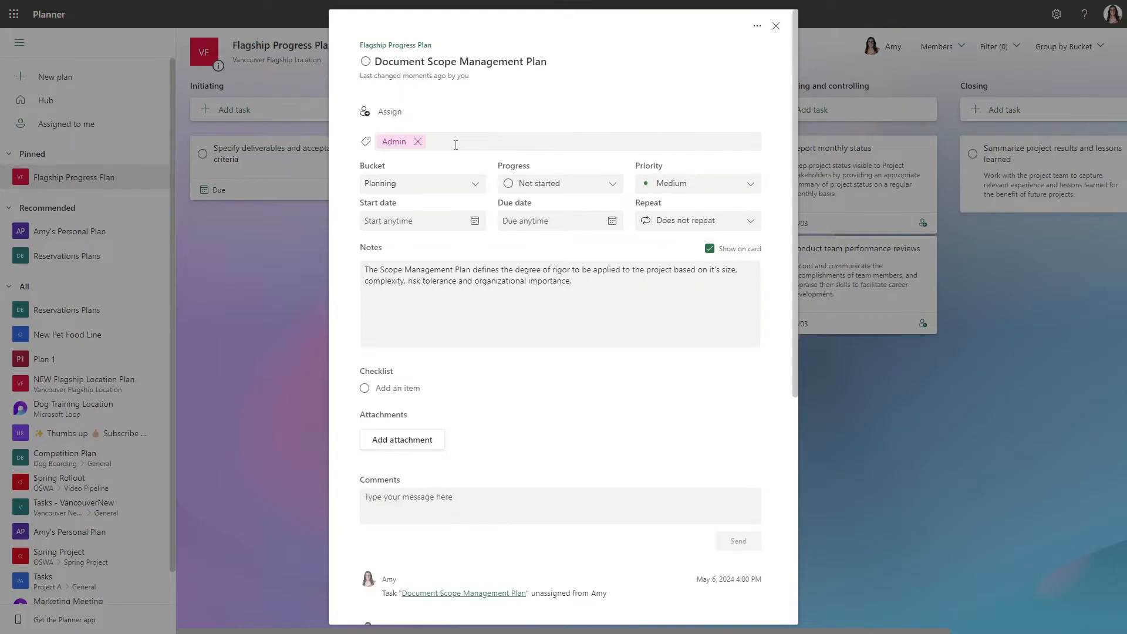
{"action": "left_click", "coordinate": [389, 112]}
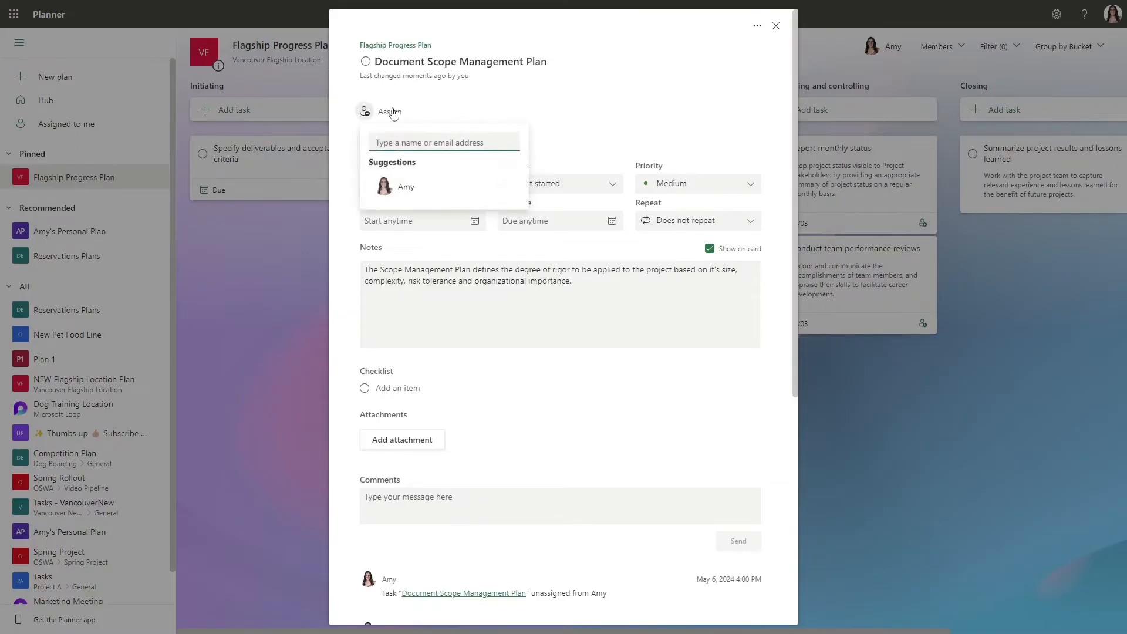
{"action": "left_click", "coordinate": [409, 199]}
{"action": "left_click", "coordinate": [666, 85]}
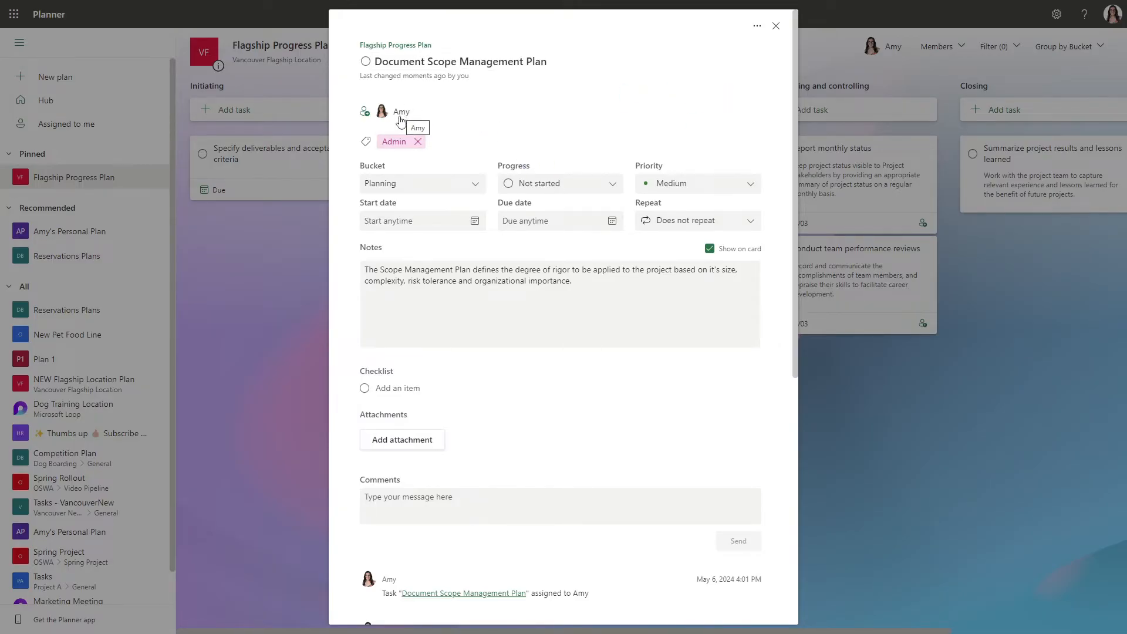
{"action": "left_click", "coordinate": [775, 26]}
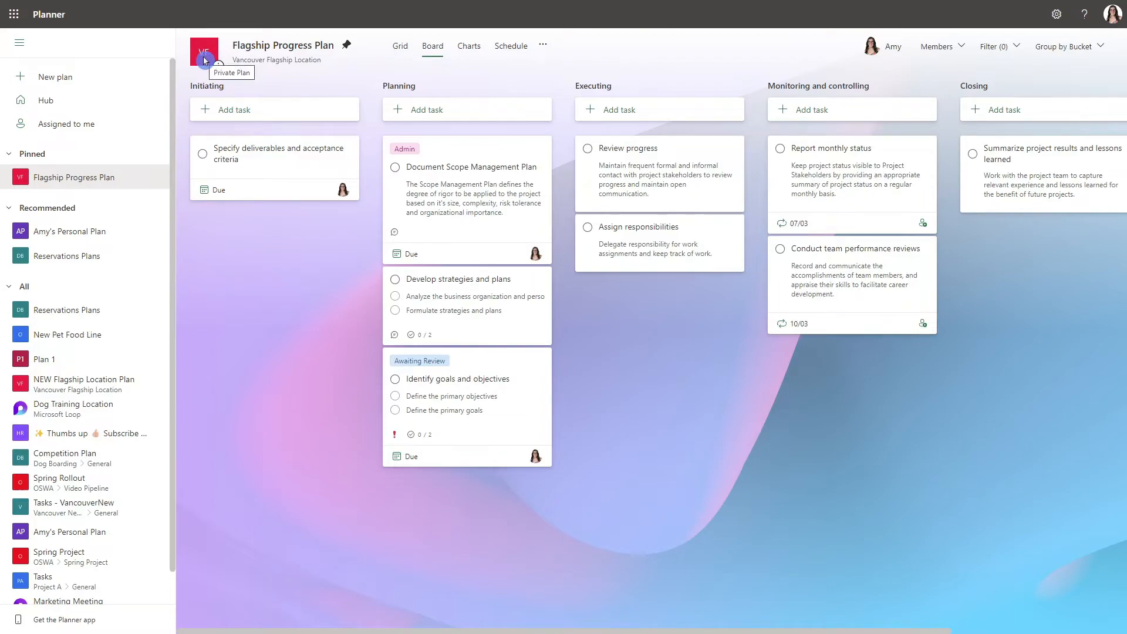
View who the members of the Flagship Progress Plan are and where new ones can be added.
{"action": "left_click", "coordinate": [936, 46]}
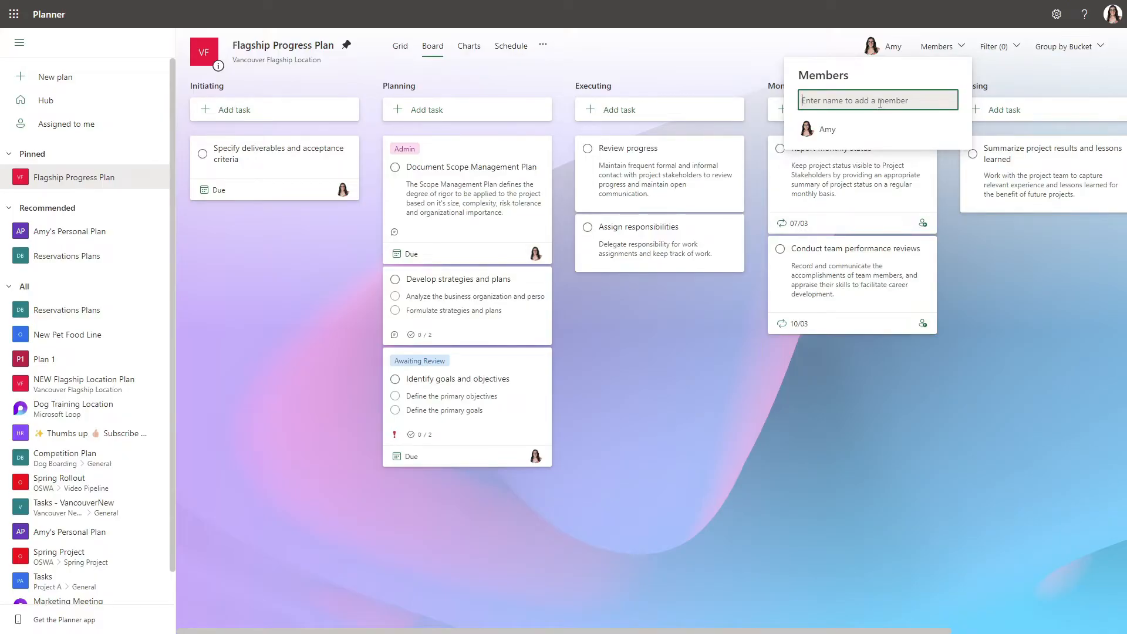
{"action": "left_click", "coordinate": [744, 53]}
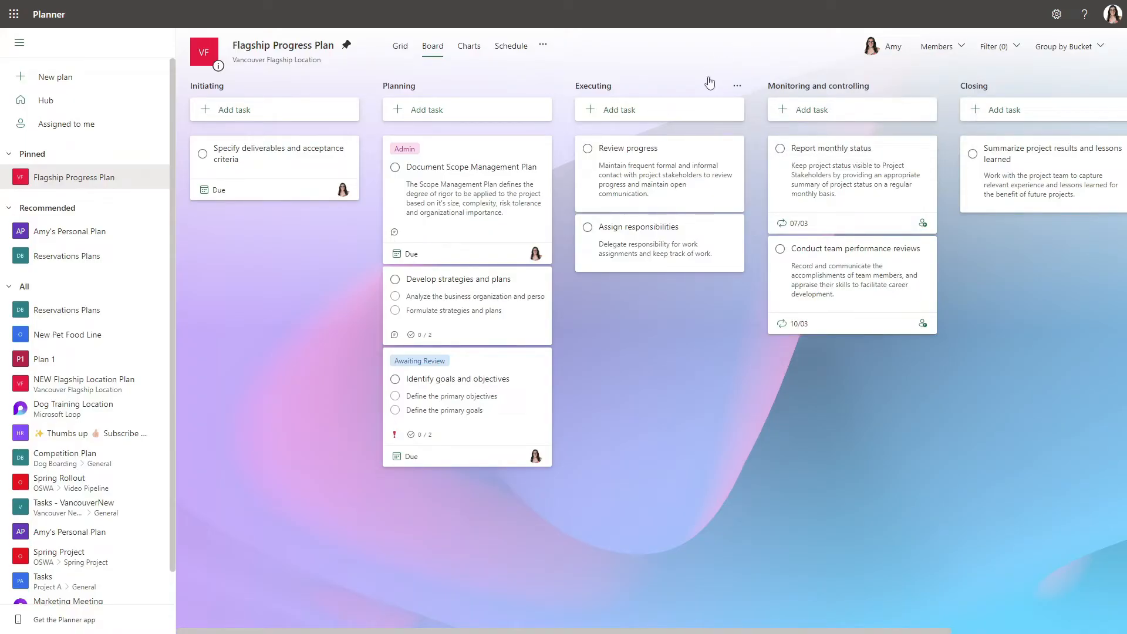
{"action": "left_click", "coordinate": [621, 69]}
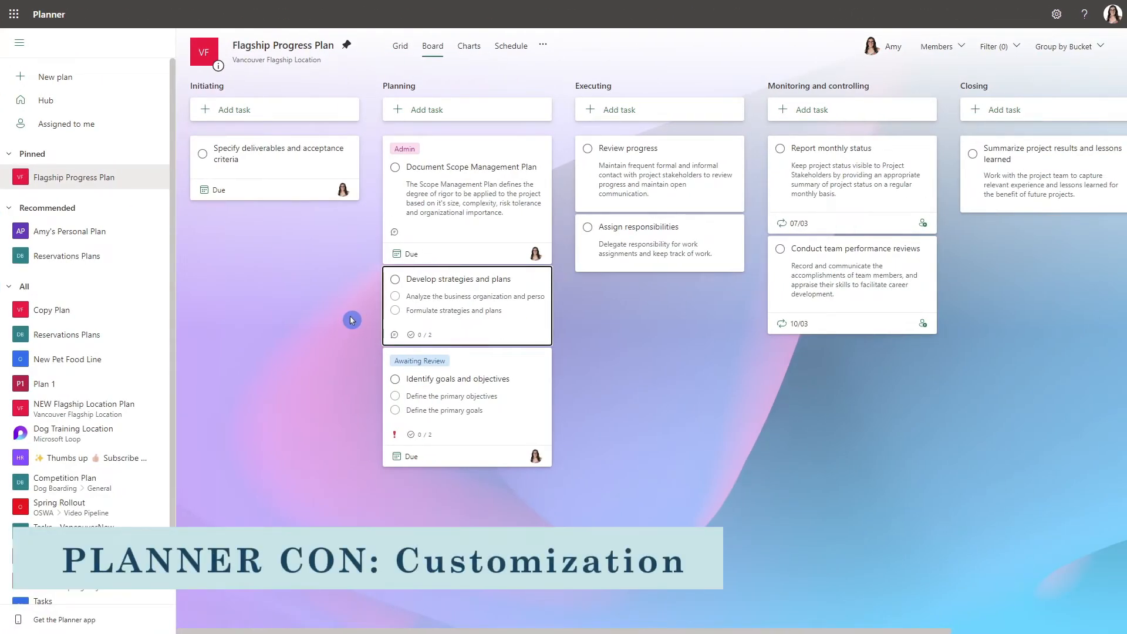
Examine the label, bucket and progress choices of the Develop strategies and plans task, and return to the board.
{"action": "left_click", "coordinate": [510, 288]}
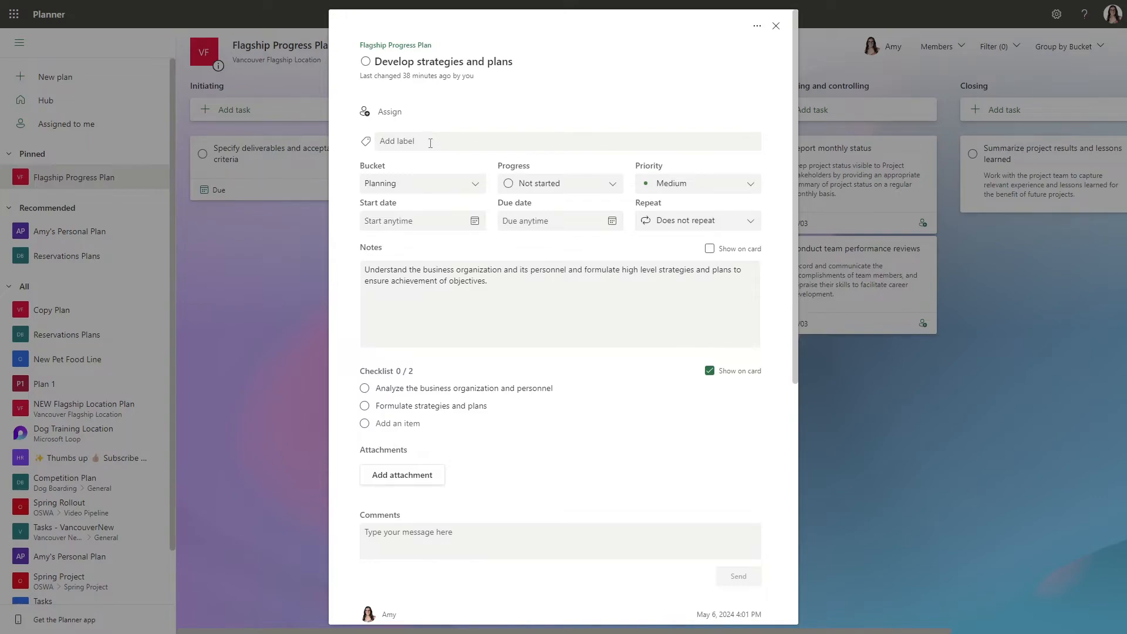
{"action": "left_click", "coordinate": [430, 143]}
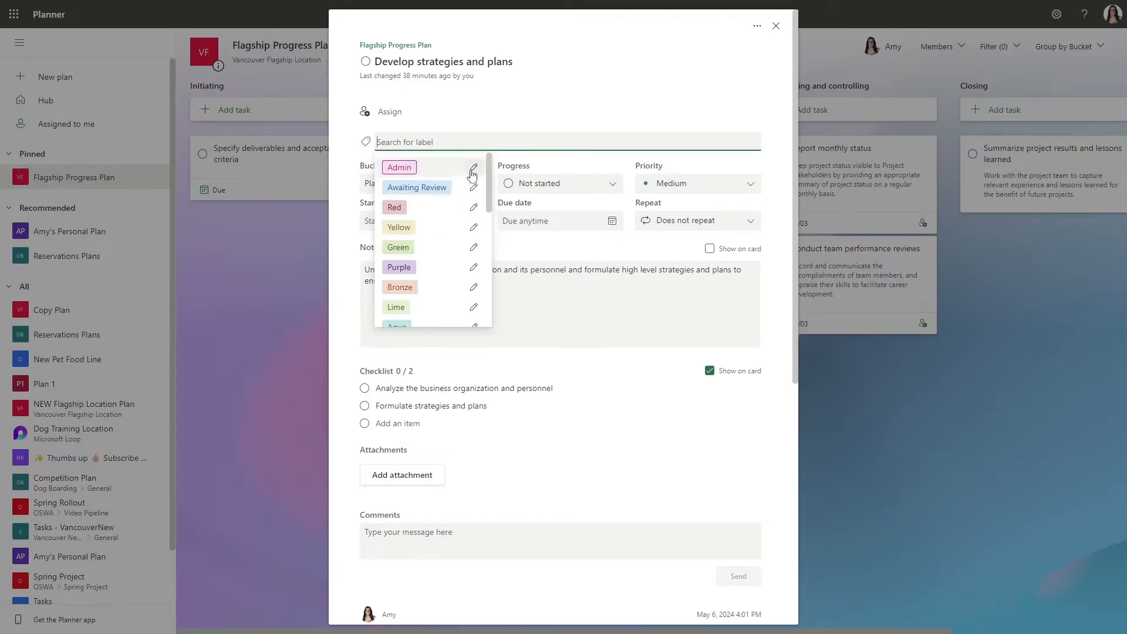
{"action": "left_click", "coordinate": [350, 161]}
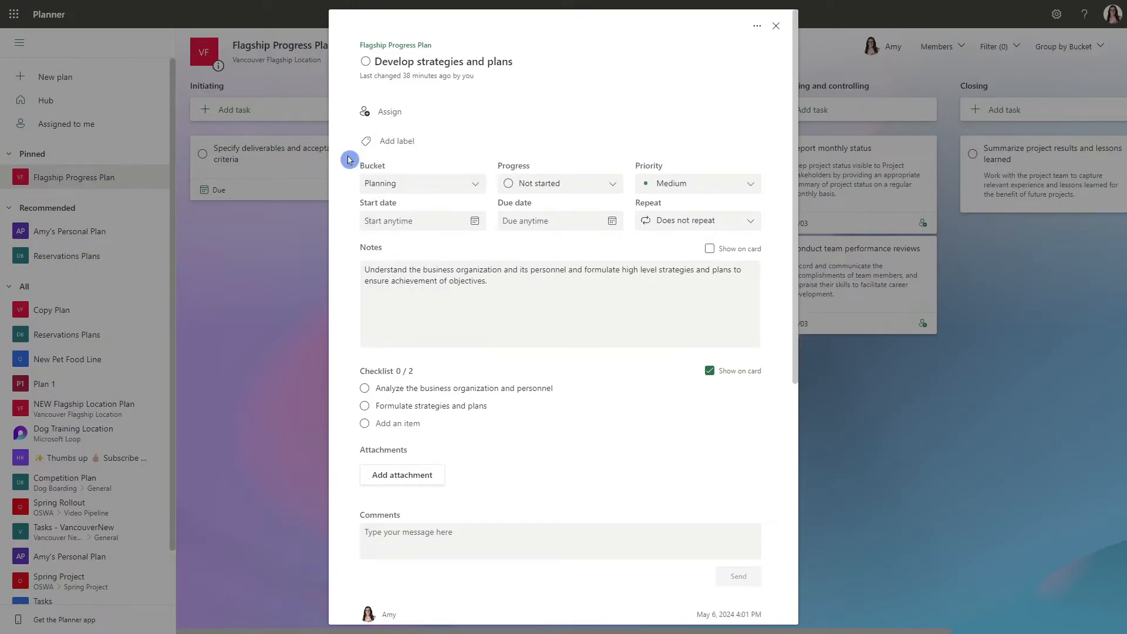
{"action": "left_click", "coordinate": [460, 186]}
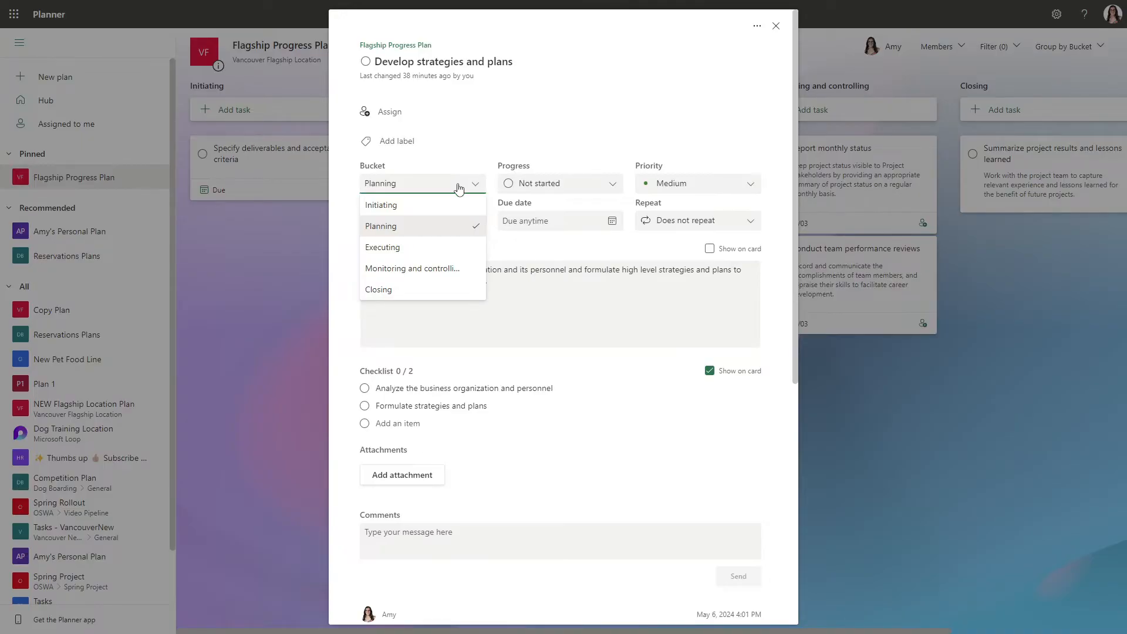
{"action": "left_click", "coordinate": [536, 262]}
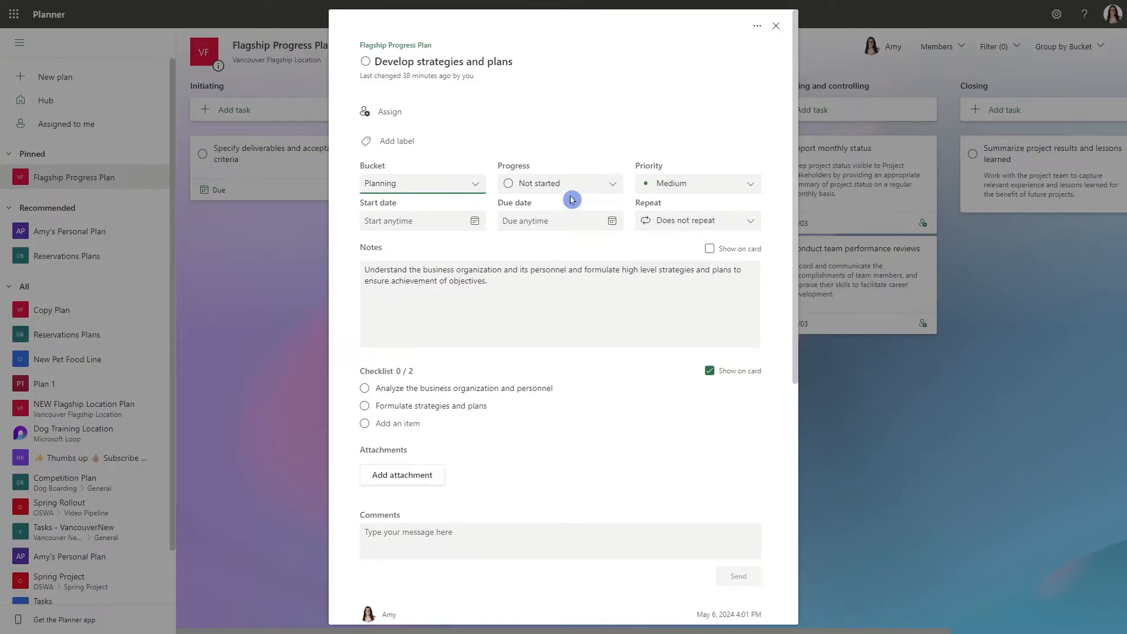
{"action": "left_click", "coordinate": [598, 188]}
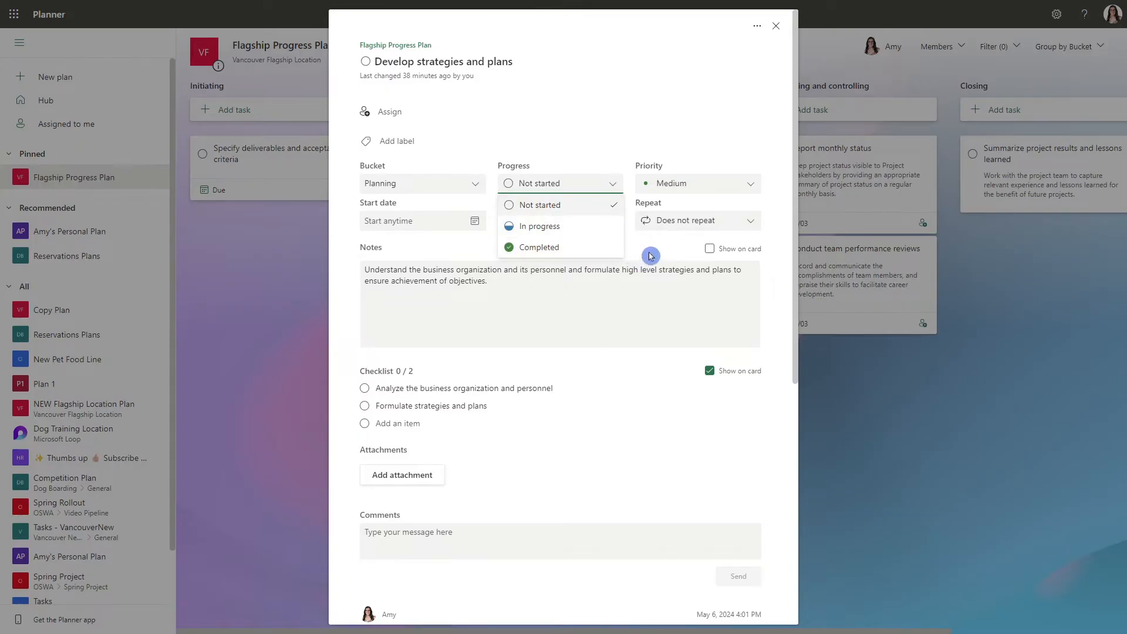
{"action": "left_click", "coordinate": [670, 249]}
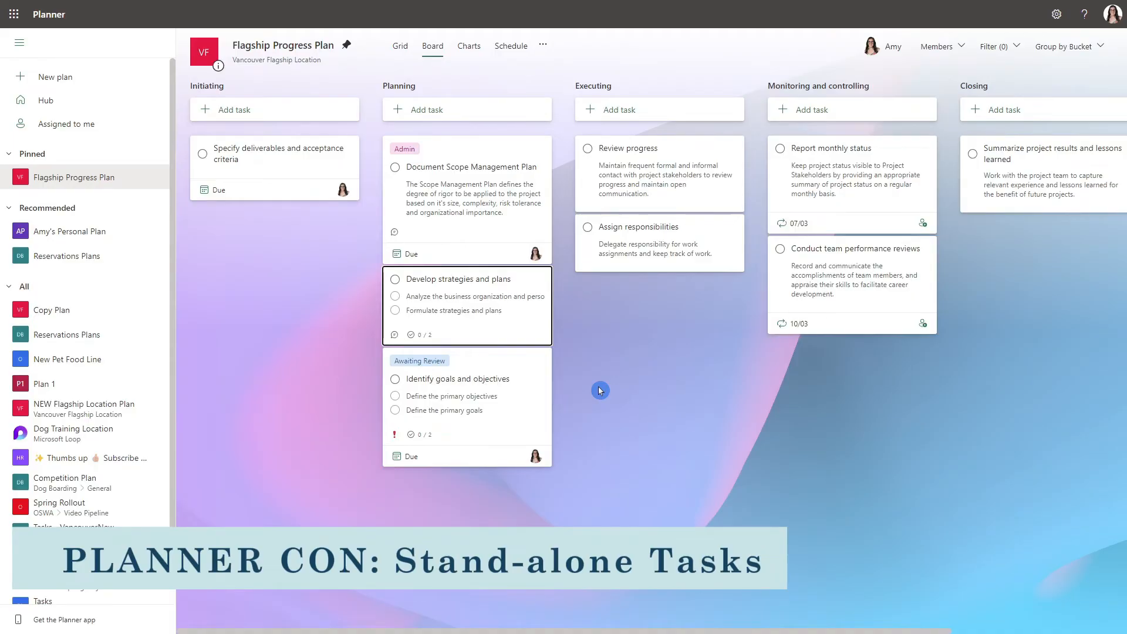
{"action": "left_click", "coordinate": [501, 282]}
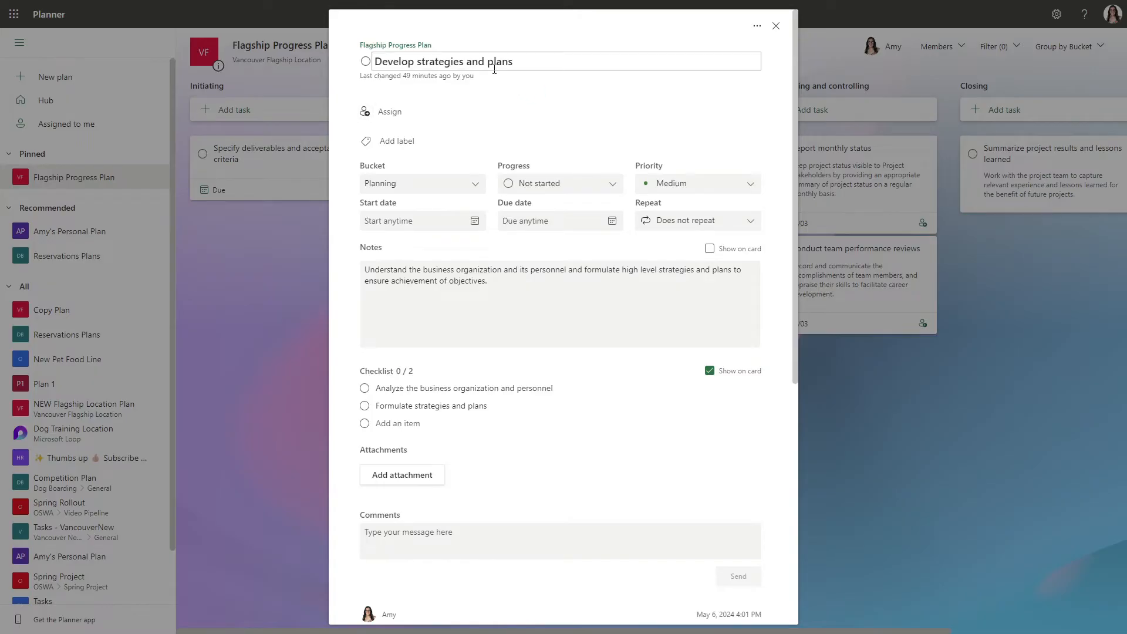
{"action": "left_click", "coordinate": [776, 27]}
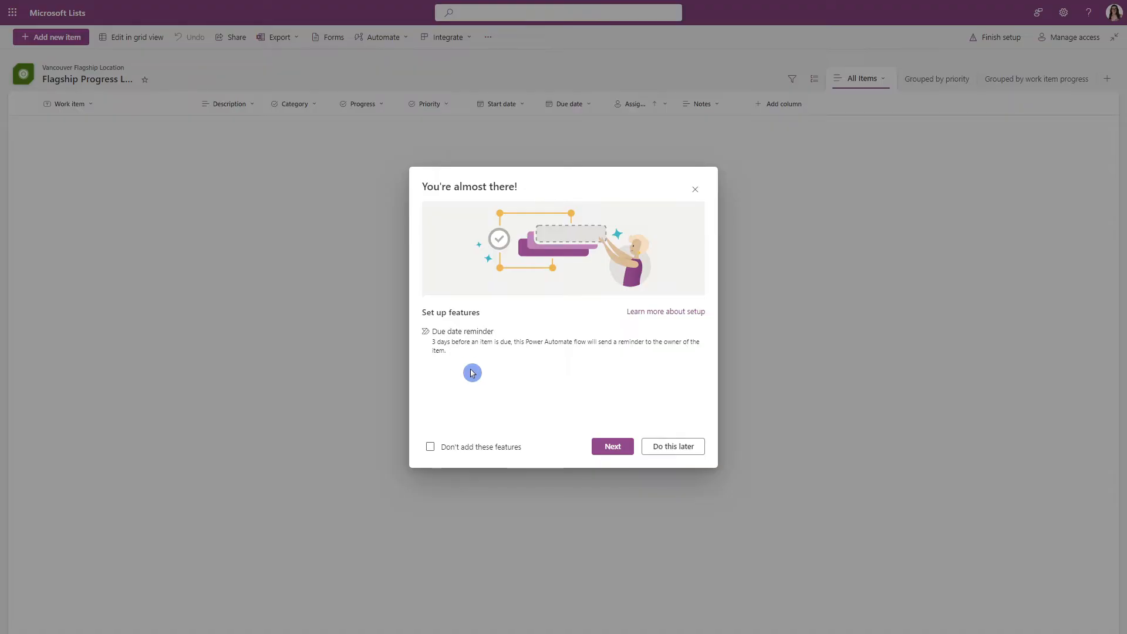
In Microsoft Lists, continue the new flagship progress list's setup without adding the due date reminder feature.
{"action": "left_click", "coordinate": [430, 448]}
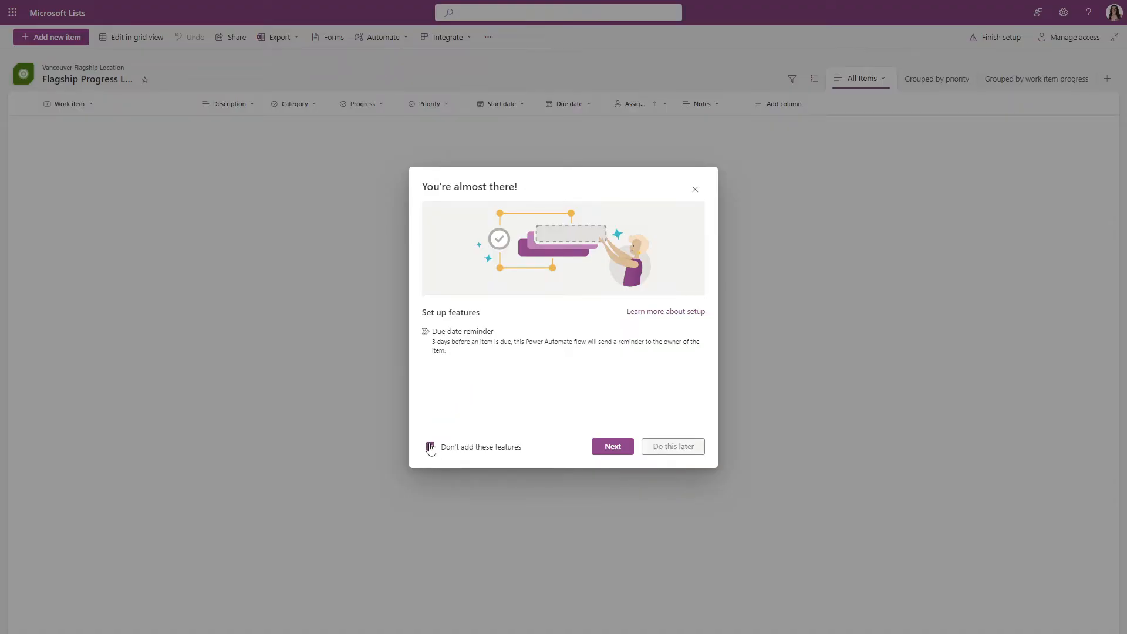
{"action": "left_click", "coordinate": [610, 447]}
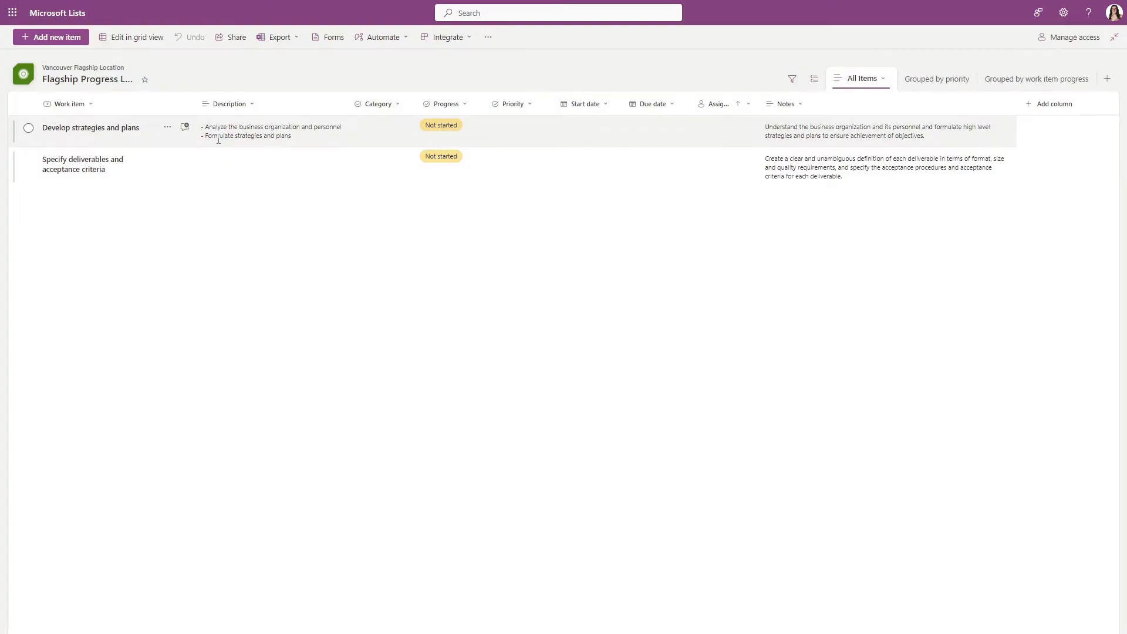
Rename the list's Description column to Checklist and save it.
{"action": "left_click", "coordinate": [251, 103]}
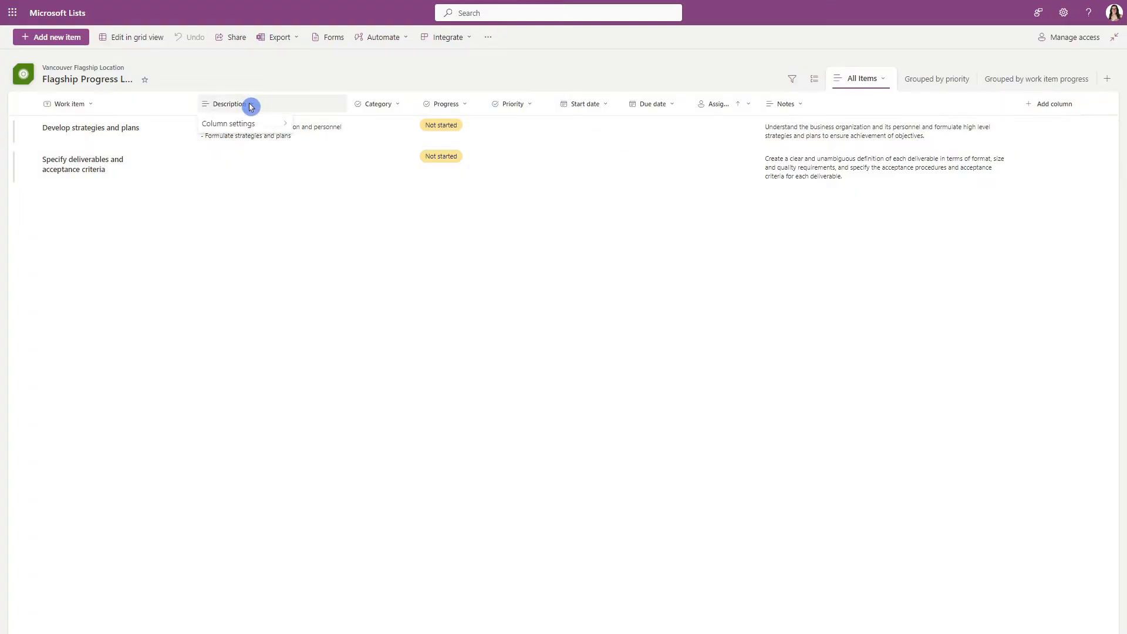
{"action": "mouse_move", "coordinate": [251, 125]}
{"action": "left_click", "coordinate": [337, 123]}
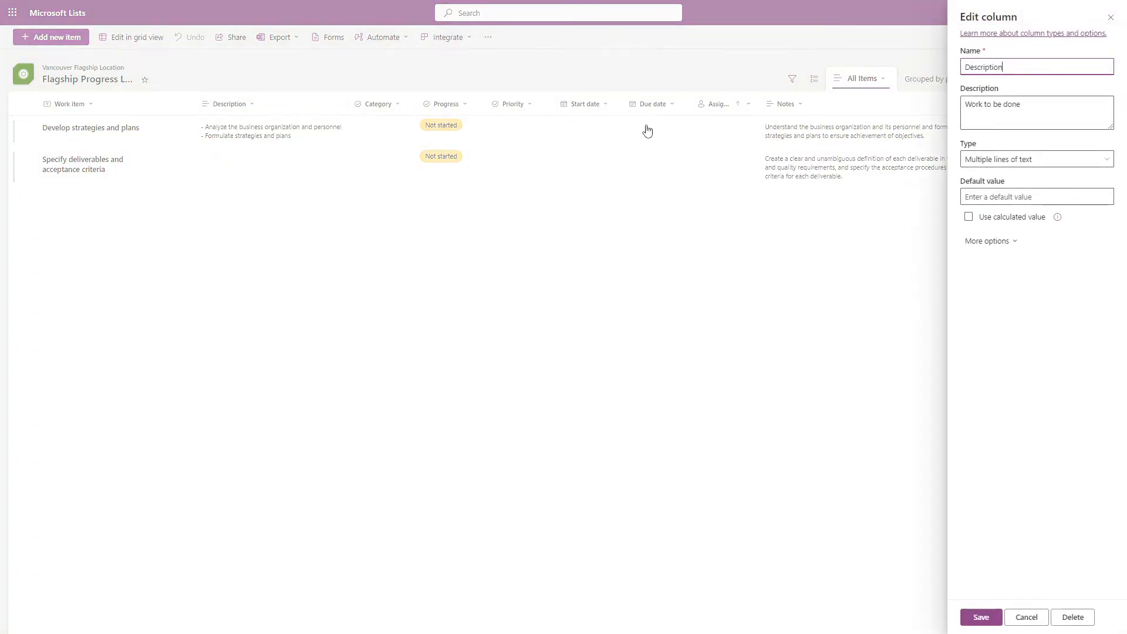
{"action": "type", "text": "Checklist"}
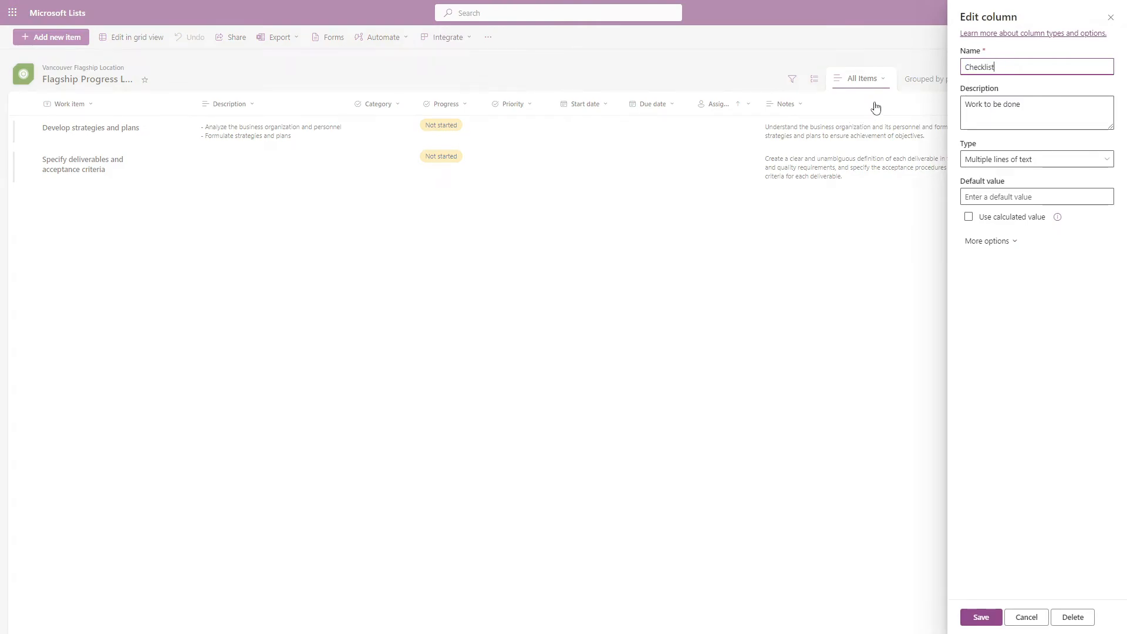
{"action": "left_click", "coordinate": [977, 615]}
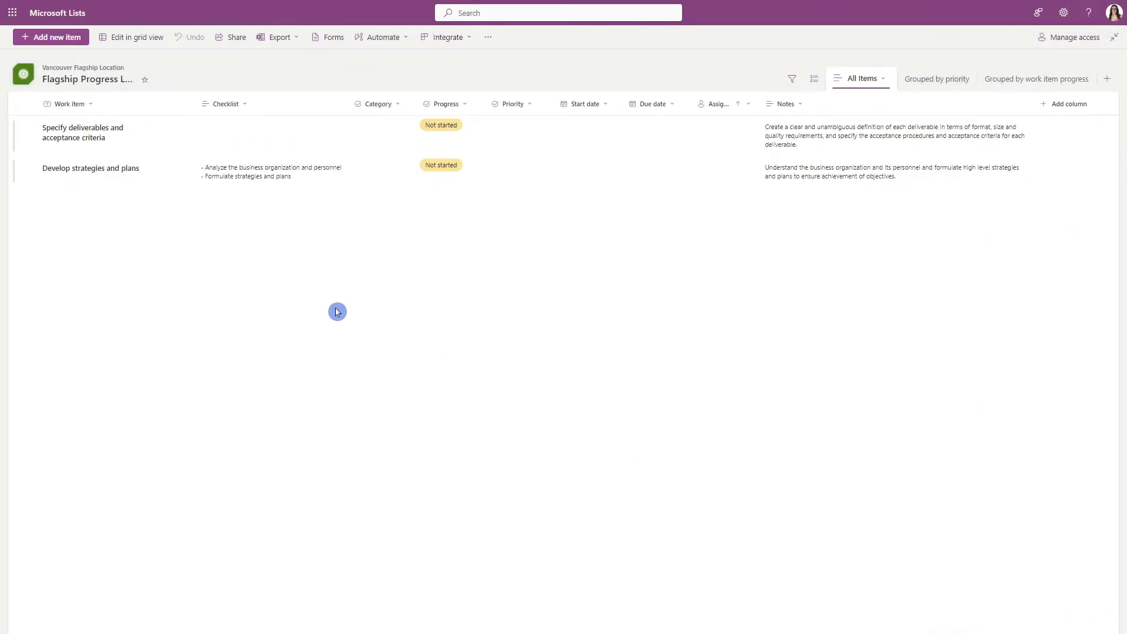
Edit the Category column of the list and rename it Buckets.
{"action": "left_click", "coordinate": [381, 104]}
{"action": "mouse_move", "coordinate": [402, 145]}
{"action": "left_click", "coordinate": [465, 143]}
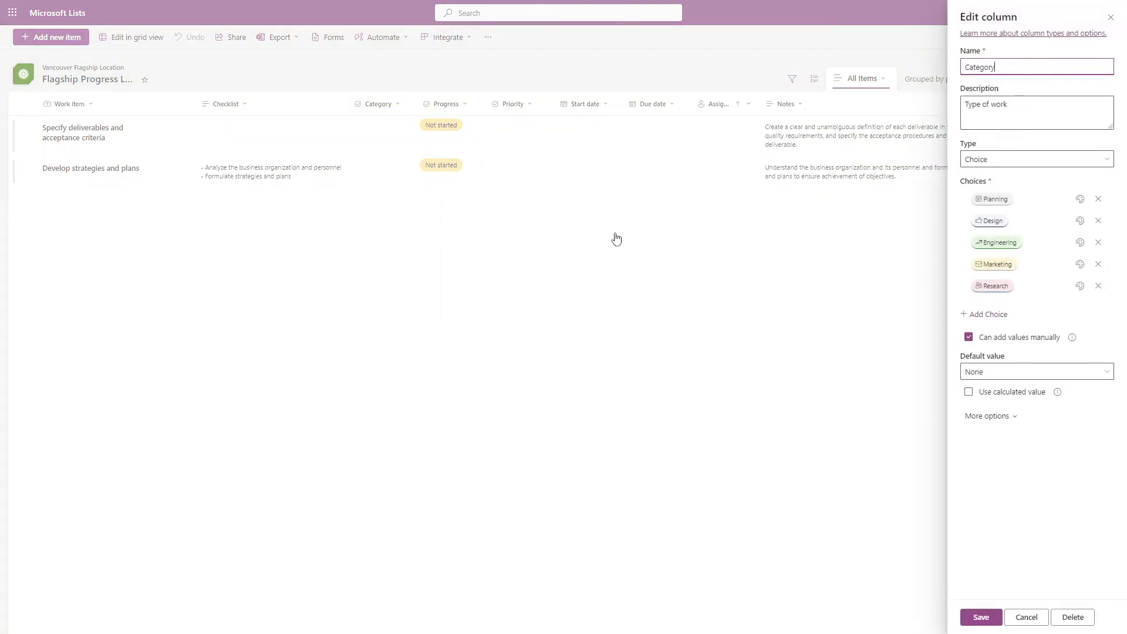
{"action": "key", "text": "ctrl+a"}
{"action": "type", "text": "Bu"}
Replace the Buckets column's five choices with Initiating, Planning, Executing, Monitoring & Controlling, and Closing.
{"action": "left_click", "coordinate": [985, 199]}
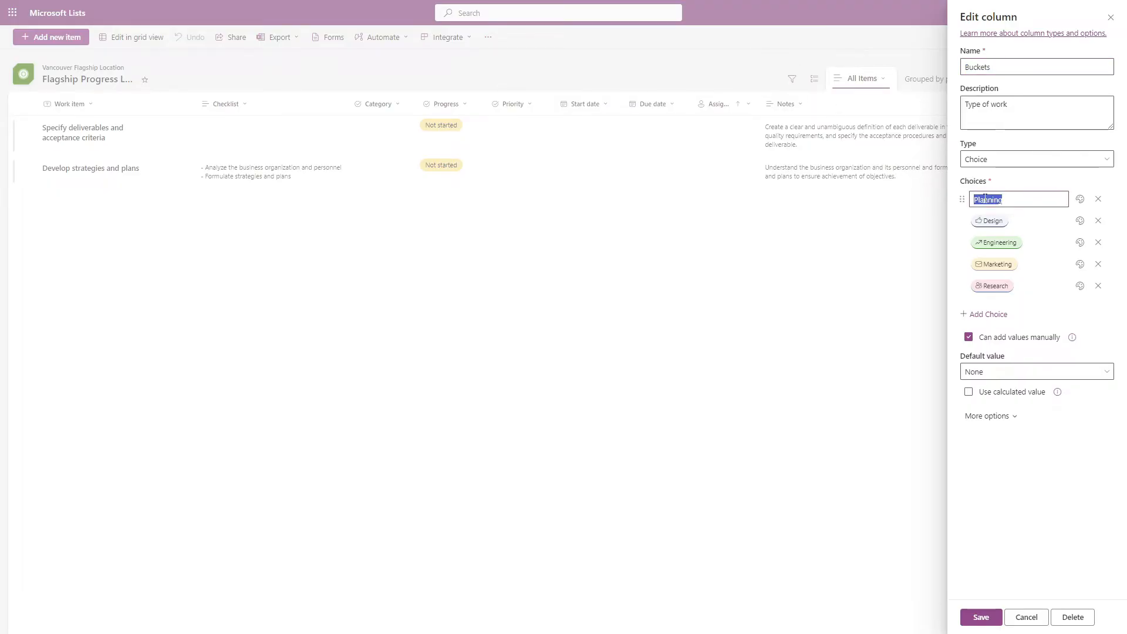
{"action": "type", "text": "Initiating"}
{"action": "left_click", "coordinate": [991, 221]}
{"action": "type", "text": "Planning"}
{"action": "left_click", "coordinate": [997, 243]}
{"action": "type", "text": "Executing"}
{"action": "left_click", "coordinate": [994, 264]}
{"action": "type", "text": "Monitoring & Controlling"}
{"action": "left_click", "coordinate": [991, 286]}
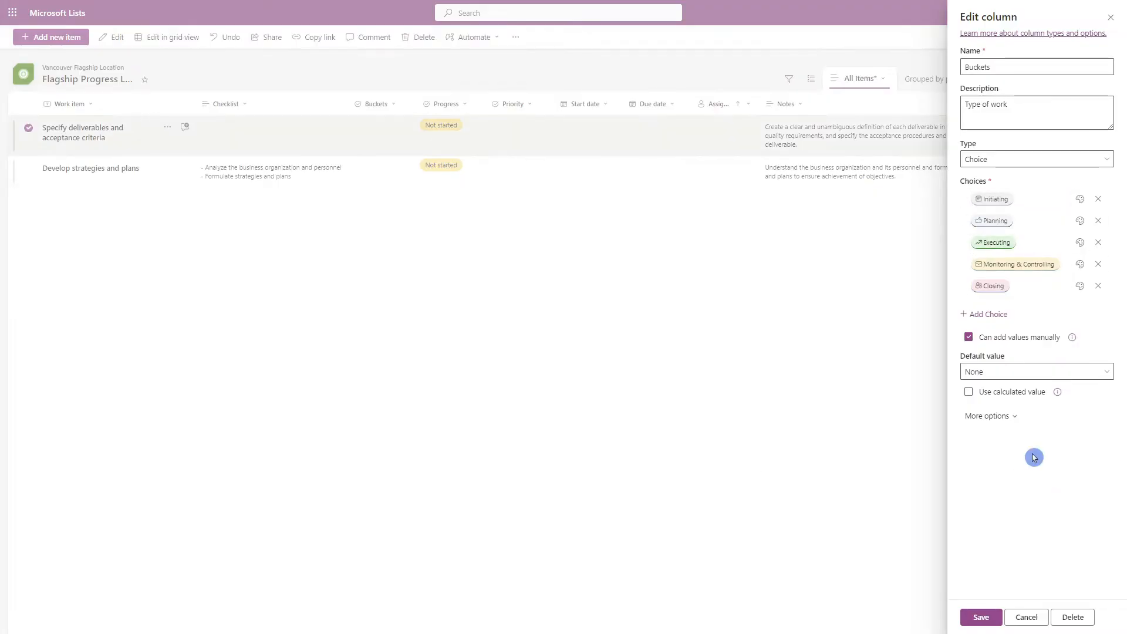
Try out the Buckets column's option to allow multiple selections, and save the column changes.
{"action": "left_click", "coordinate": [1014, 418]}
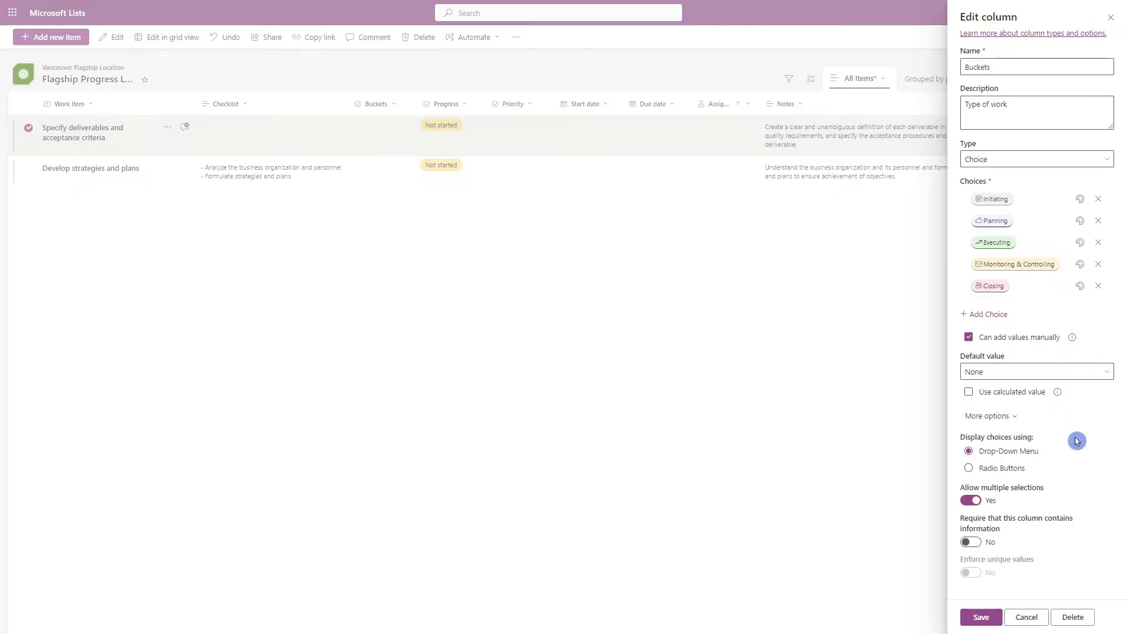
{"action": "left_click", "coordinate": [971, 500]}
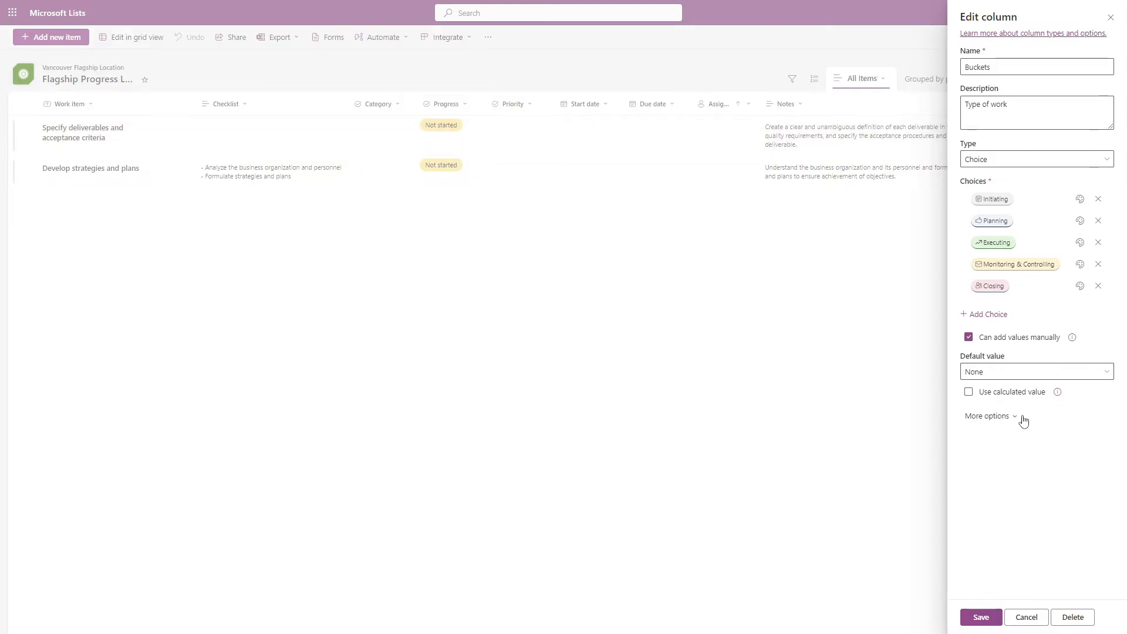
{"action": "left_click", "coordinate": [983, 610]}
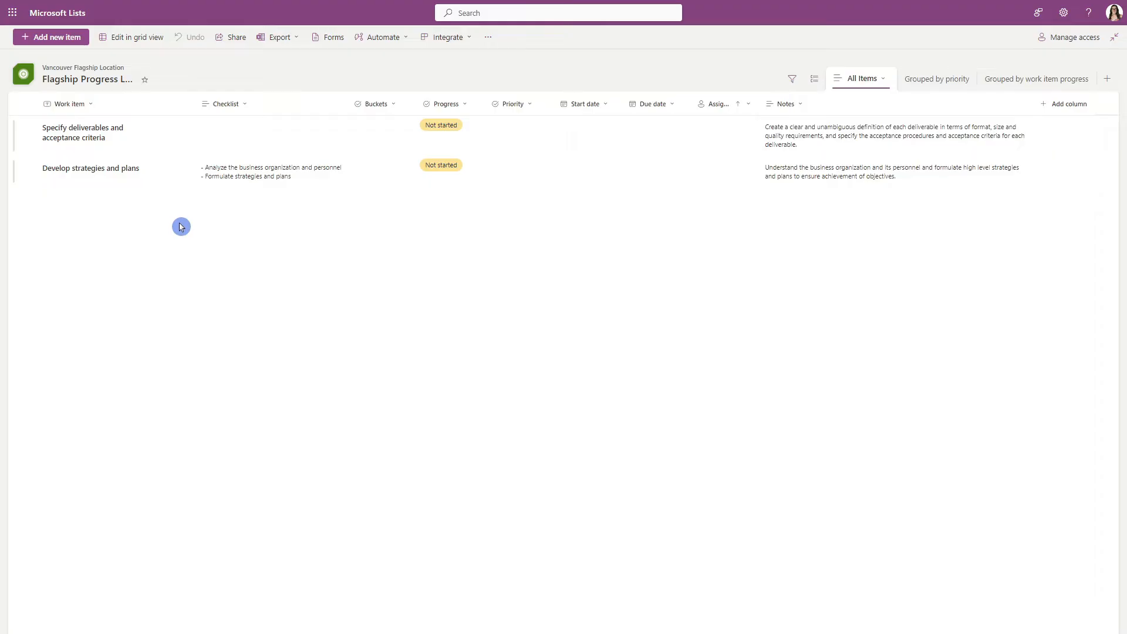
Edit the list as a grid and set the bucket of Specify deliverables and acceptance criteria to Planning.
{"action": "left_click", "coordinate": [137, 38]}
{"action": "left_click", "coordinate": [382, 126]}
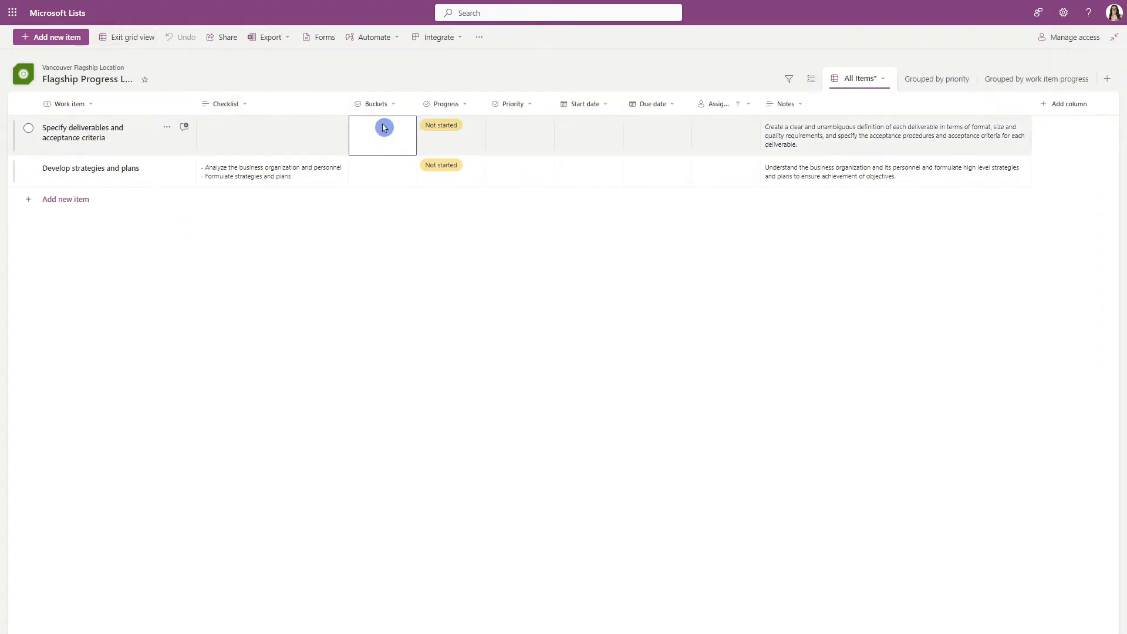
{"action": "left_click", "coordinate": [382, 126]}
{"action": "left_click", "coordinate": [393, 184]}
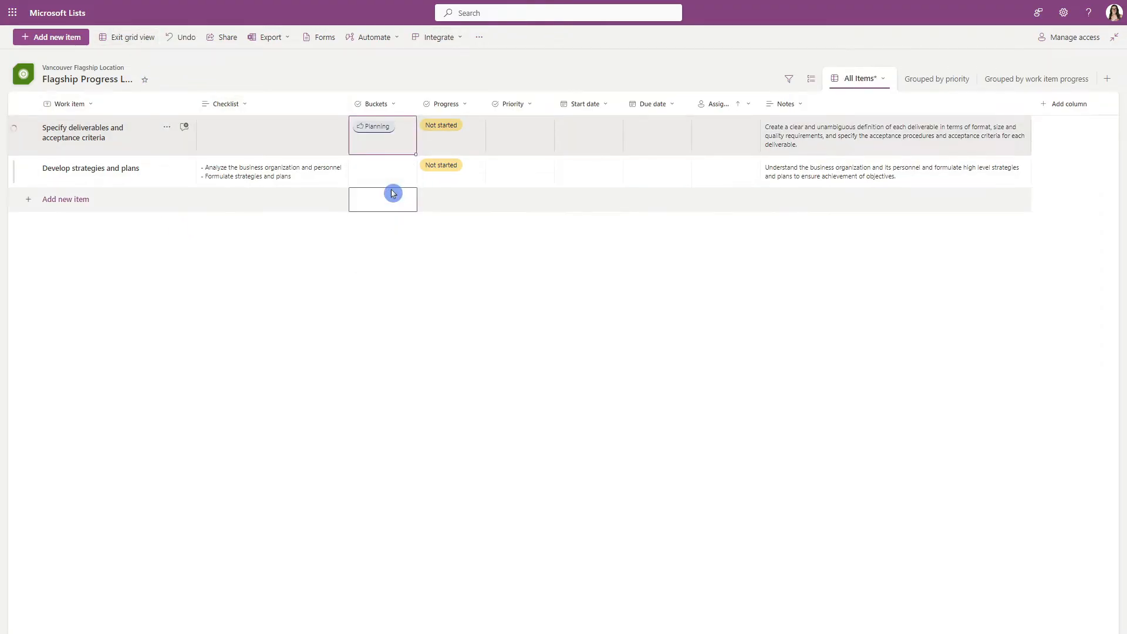
Set the bucket of Develop strategies and plans to Executing and leave grid editing.
{"action": "left_click", "coordinate": [383, 175]}
{"action": "left_click", "coordinate": [383, 174]}
{"action": "left_click", "coordinate": [396, 247]}
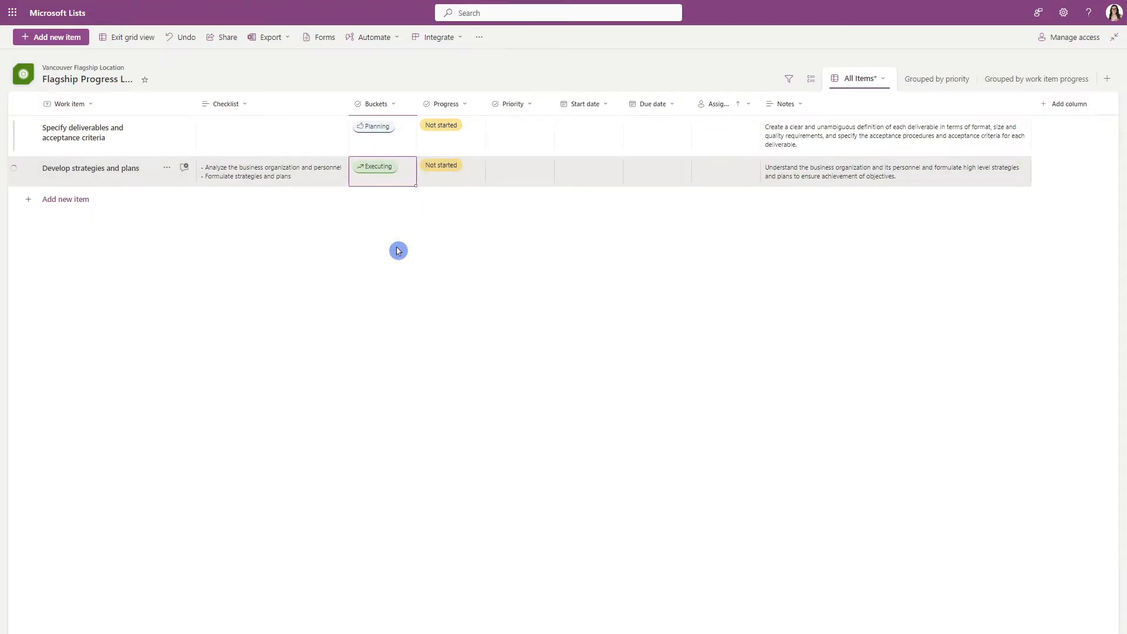
{"action": "left_click", "coordinate": [146, 38]}
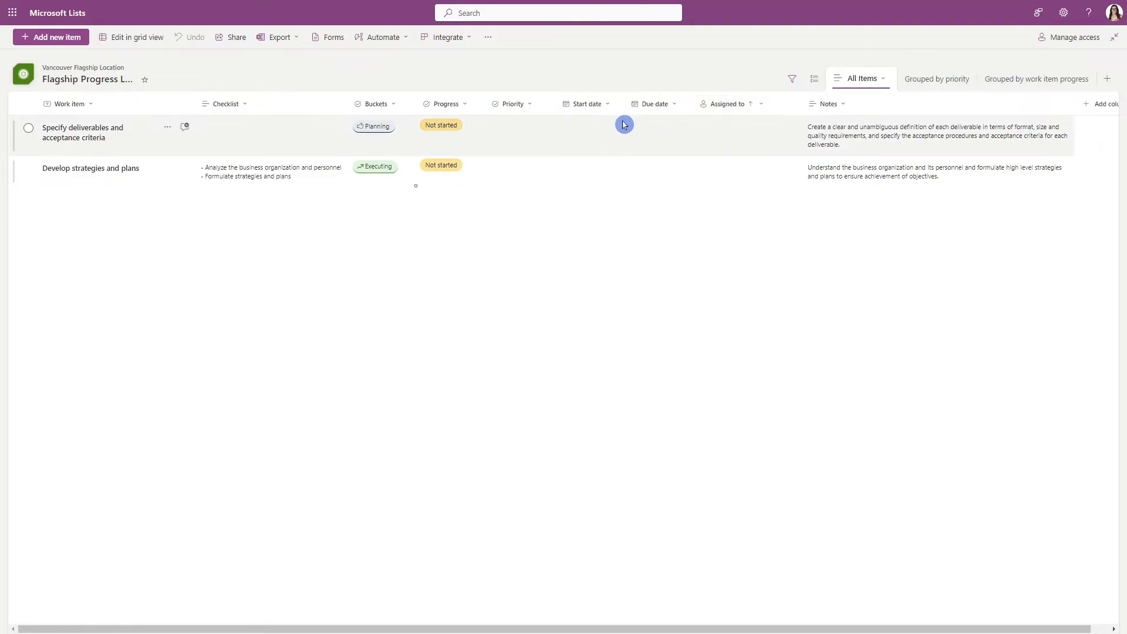
Insert a choice column named Approval between the Priority and Start date columns.
{"action": "left_click", "coordinate": [556, 117]}
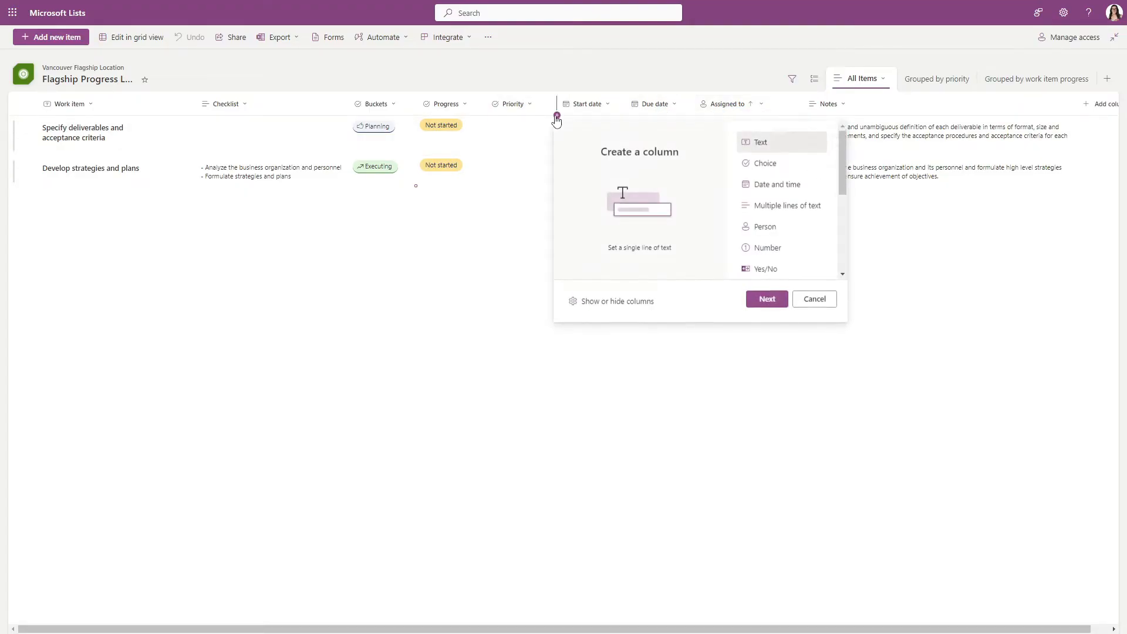
{"action": "left_click", "coordinate": [796, 171]}
{"action": "left_click", "coordinate": [778, 298]}
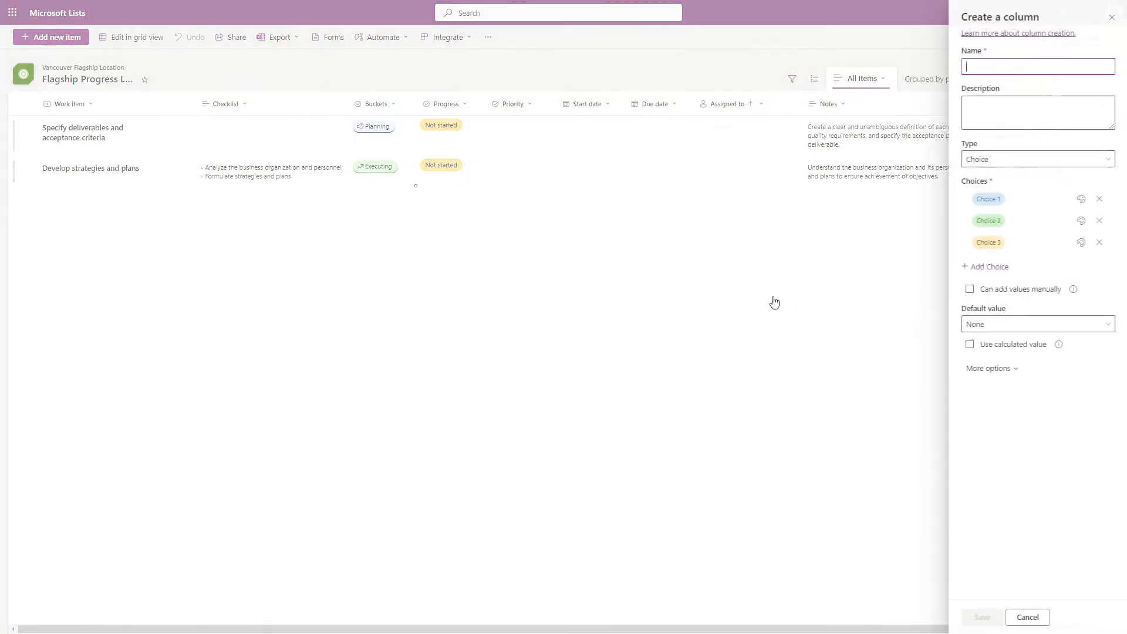
{"action": "type", "text": "Approval"}
Name the Approval column's choices Pending Approval, Approved and Approval on Hold, and save the column.
{"action": "left_click", "coordinate": [986, 198]}
{"action": "type", "text": "Pending Approval"}
{"action": "key", "text": "Tab"}
{"action": "type", "text": "Approved"}
{"action": "key", "text": "Tab"}
{"action": "type", "text": "Approval on Hold"}
{"action": "key", "text": "Tab"}
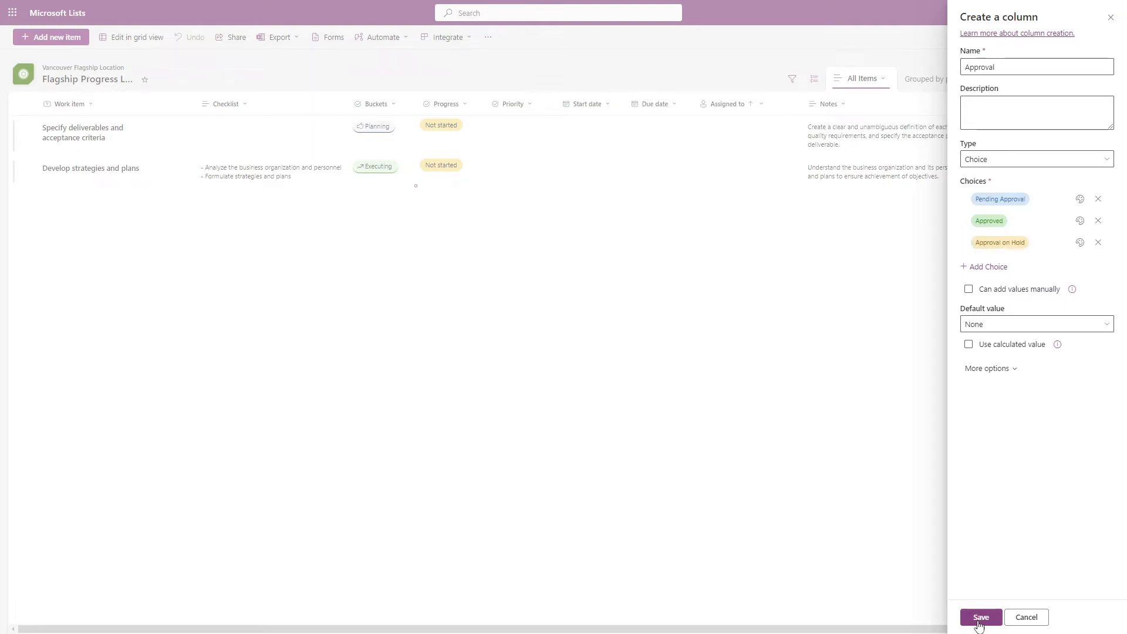
{"action": "left_click", "coordinate": [978, 619]}
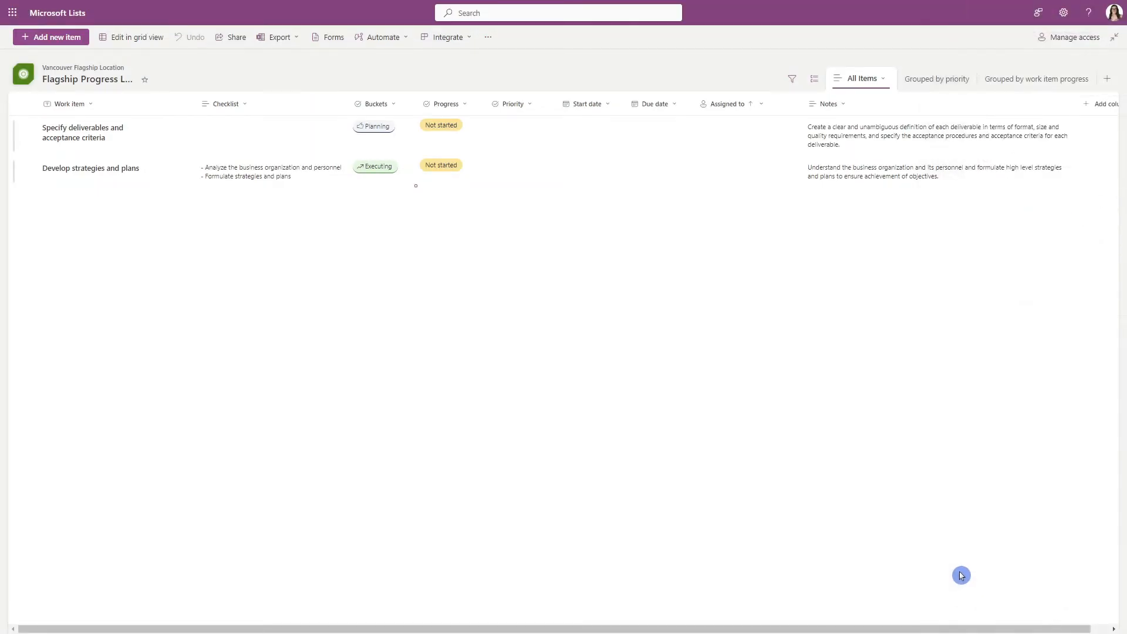
In grid editing, mark Specify deliverables and acceptance criteria as Pending Approval and Develop strategies and plans as Approved.
{"action": "left_click", "coordinate": [129, 38]}
{"action": "left_click", "coordinate": [611, 143]}
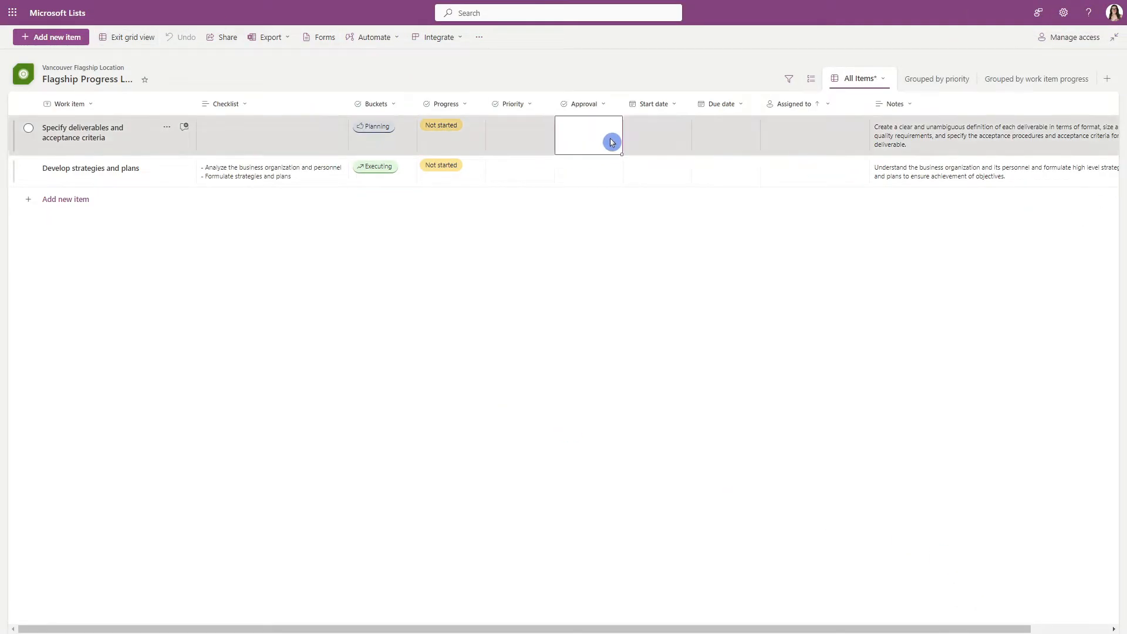
{"action": "left_click", "coordinate": [590, 169]}
{"action": "left_click", "coordinate": [611, 170]}
{"action": "left_click", "coordinate": [584, 219]}
{"action": "left_click", "coordinate": [129, 38]}
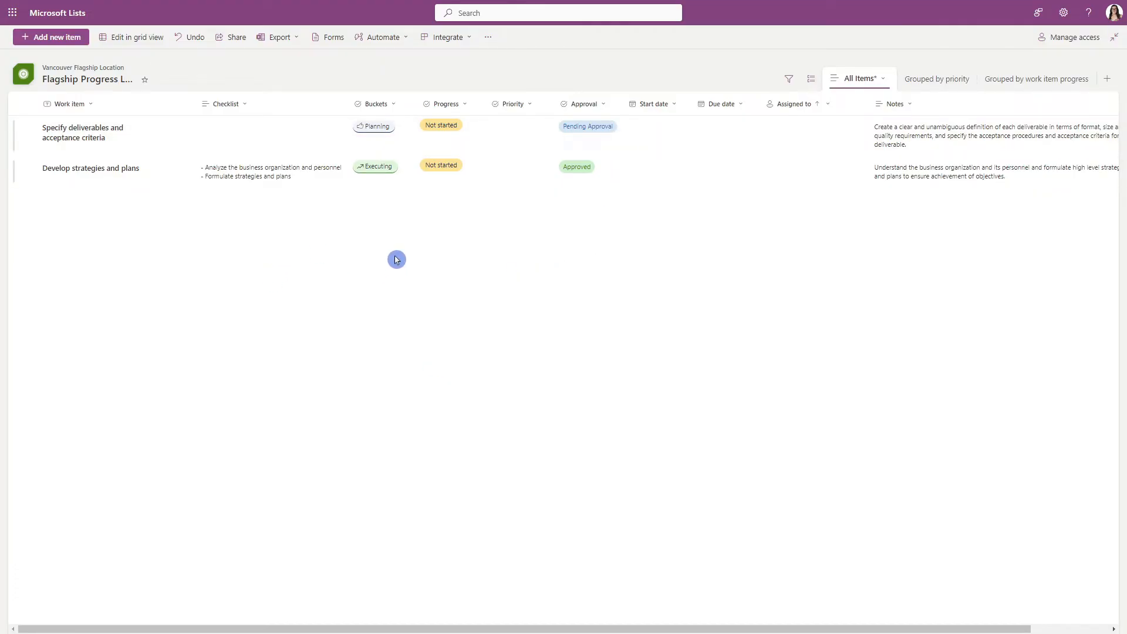
Try adding another choice to the Progress column, and discard the column changes.
{"action": "left_click", "coordinate": [465, 106]}
{"action": "mouse_move", "coordinate": [474, 203]}
{"action": "left_click", "coordinate": [578, 204]}
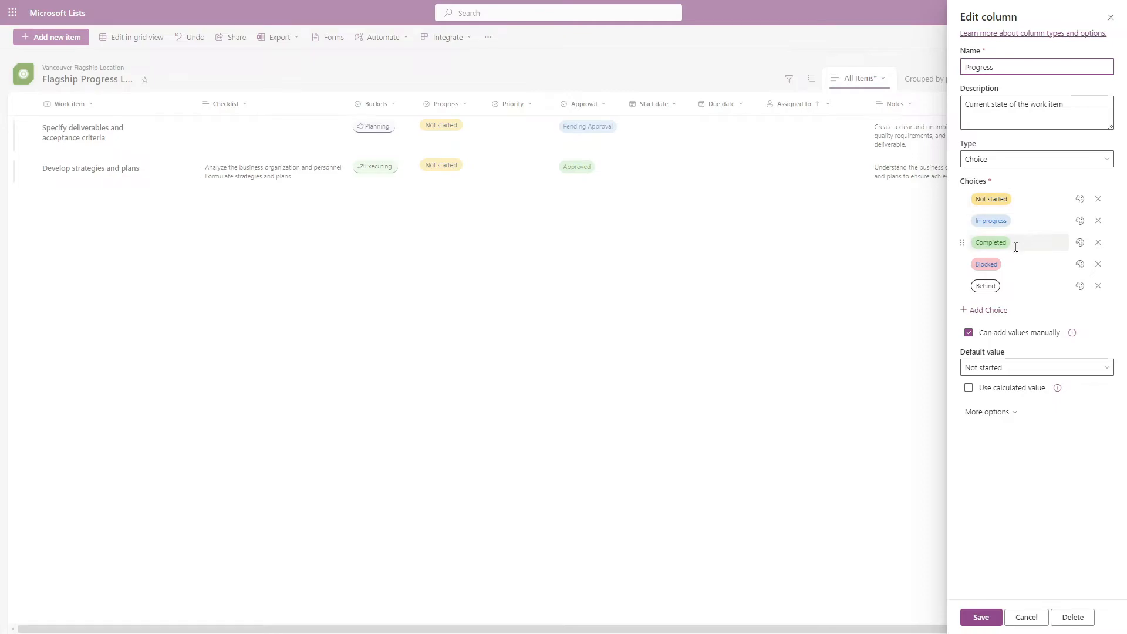
{"action": "left_click", "coordinate": [993, 312]}
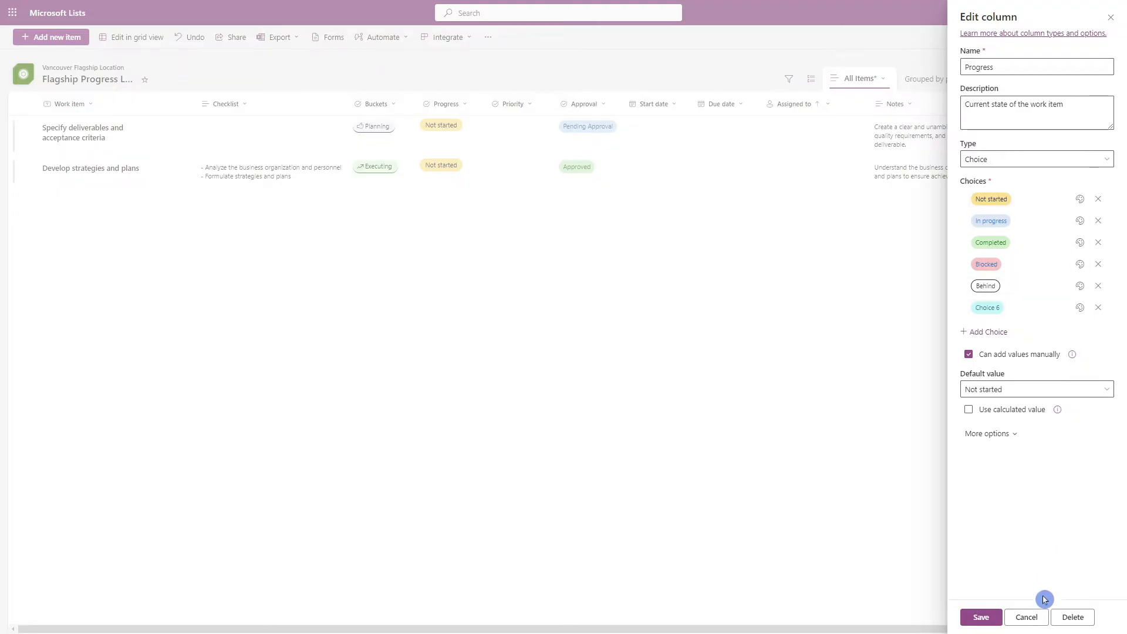
{"action": "left_click", "coordinate": [1026, 617]}
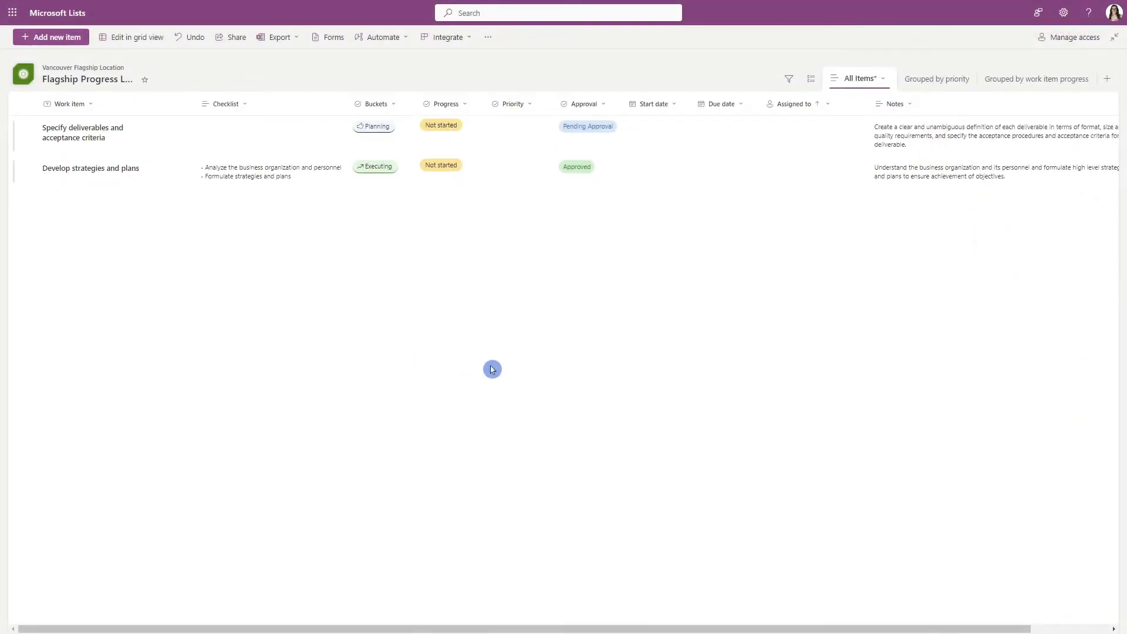
Look at the option to save the current All Items view under a name, and cancel it.
{"action": "left_click", "coordinate": [883, 78]}
{"action": "left_click", "coordinate": [884, 196]}
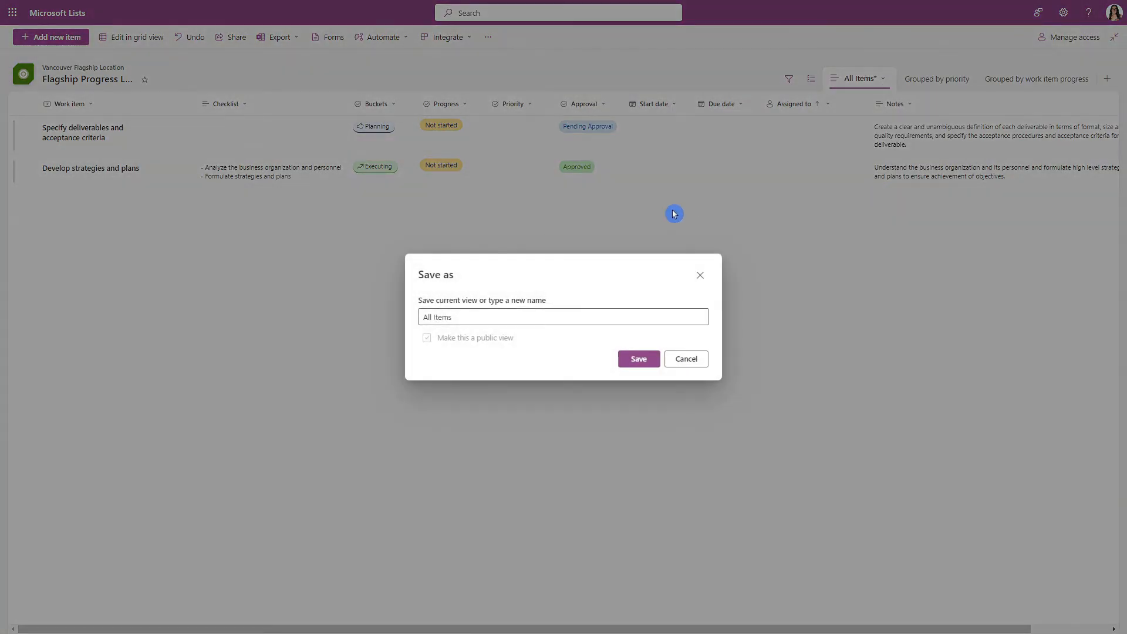
{"action": "left_click", "coordinate": [681, 360]}
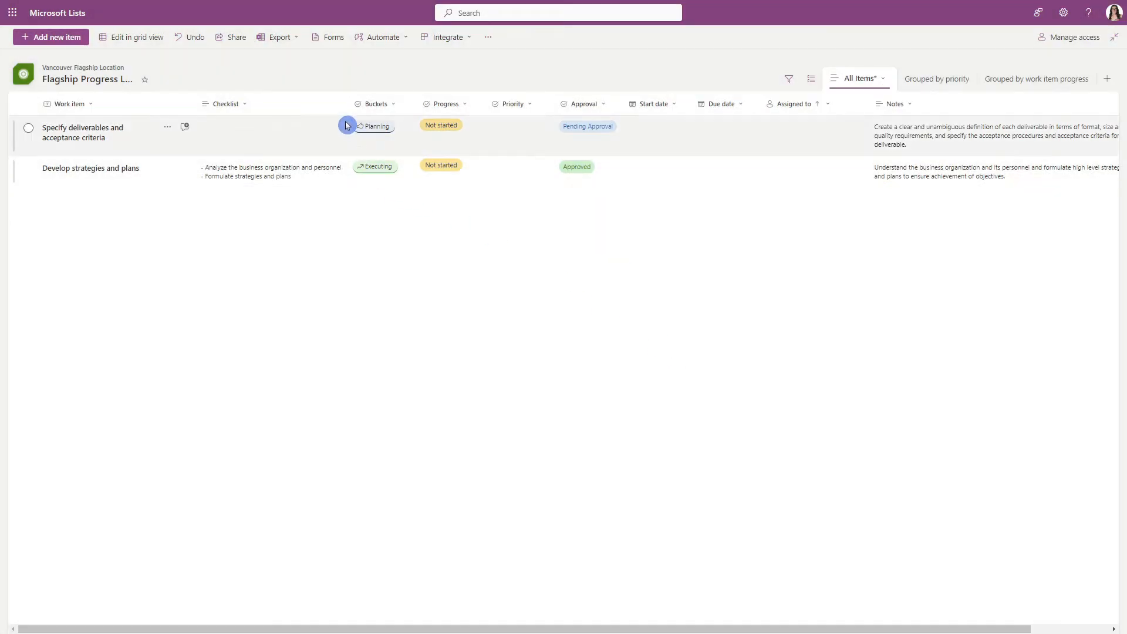
Examine the list's automation options: the rule templates for notifying someone and the date columns available for reminders.
{"action": "left_click", "coordinate": [389, 40]}
{"action": "mouse_move", "coordinate": [405, 58]}
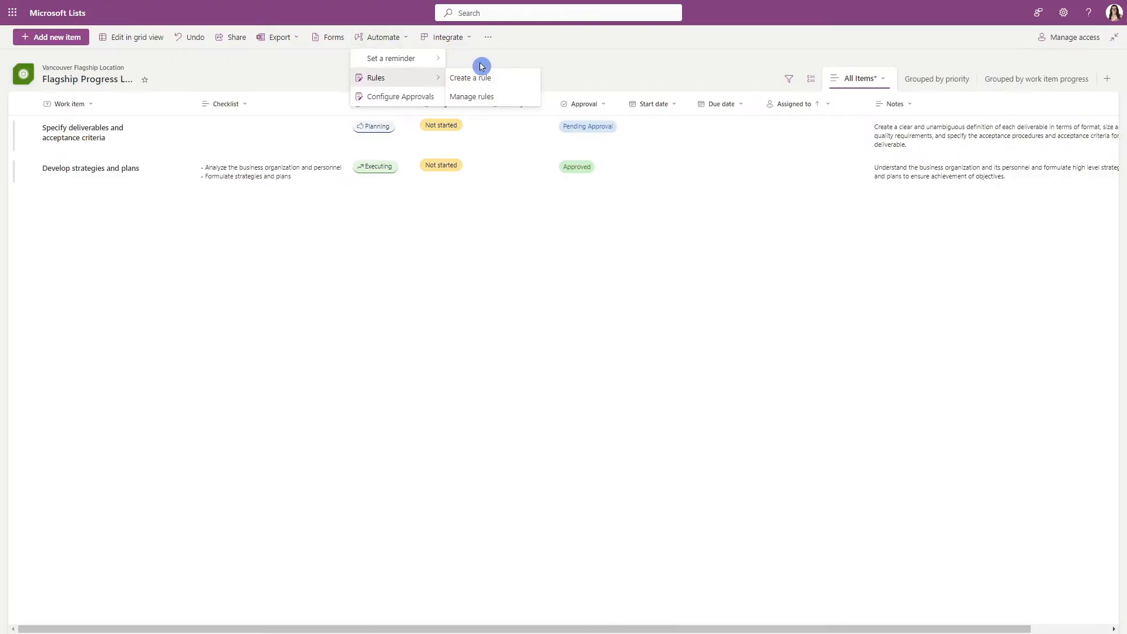
{"action": "left_click", "coordinate": [509, 78]}
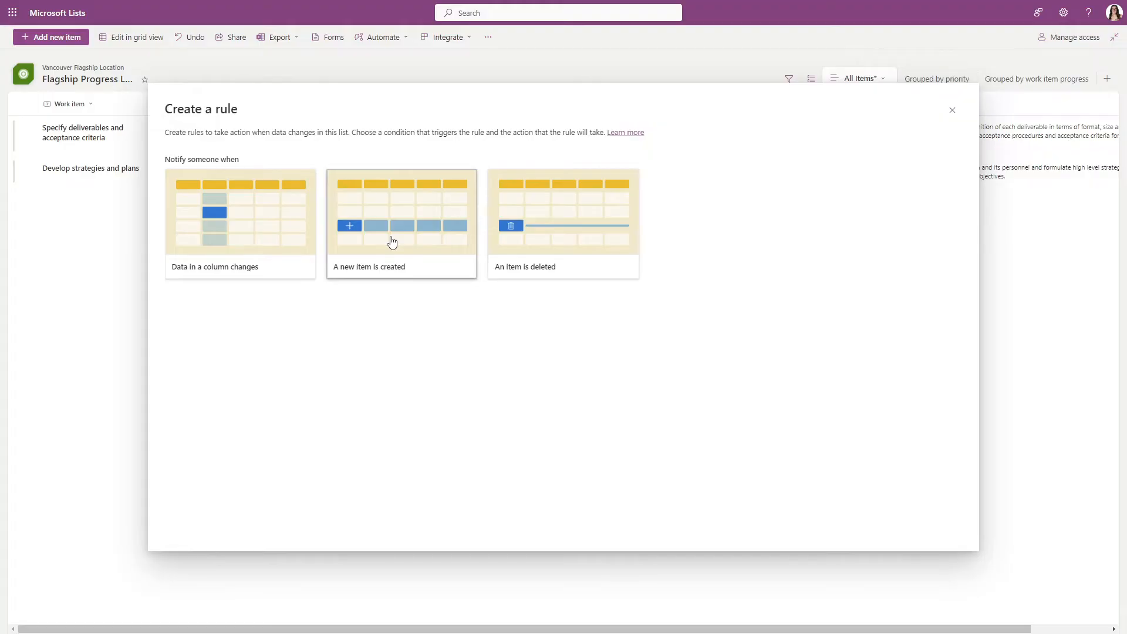
{"action": "left_click", "coordinate": [951, 110]}
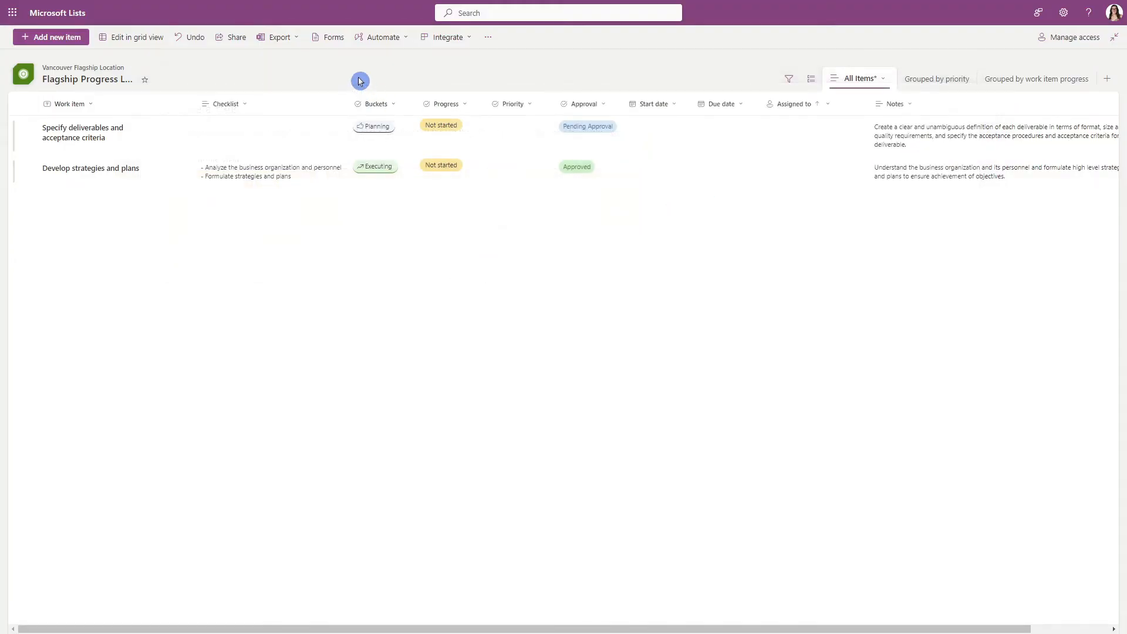
{"action": "left_click", "coordinate": [394, 39]}
{"action": "mouse_move", "coordinate": [432, 62]}
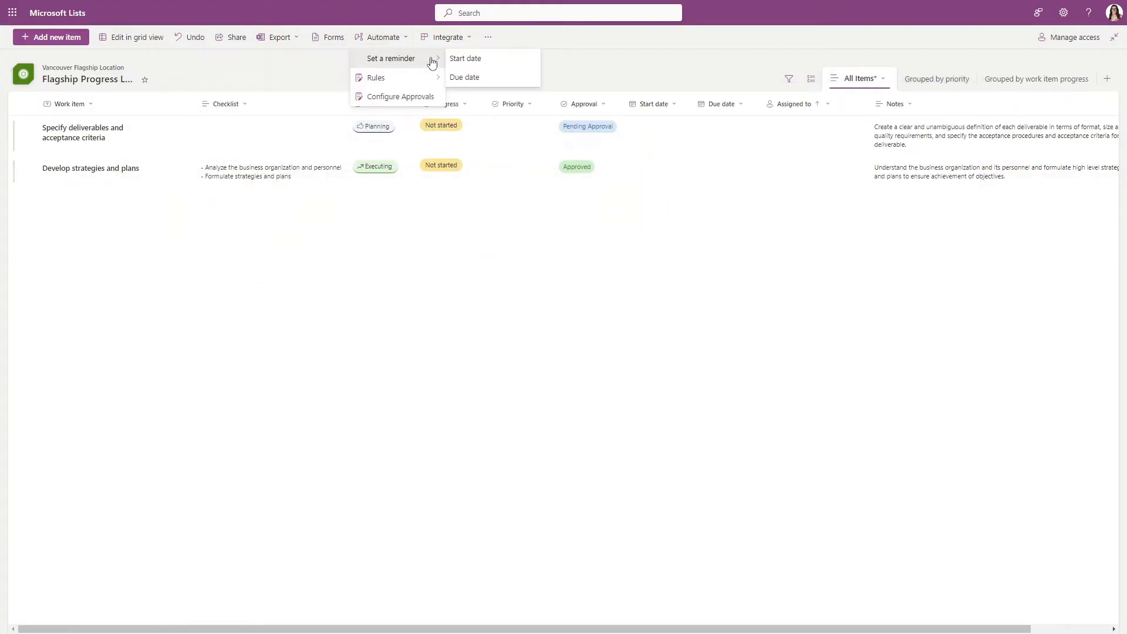
{"action": "left_click", "coordinate": [436, 376]}
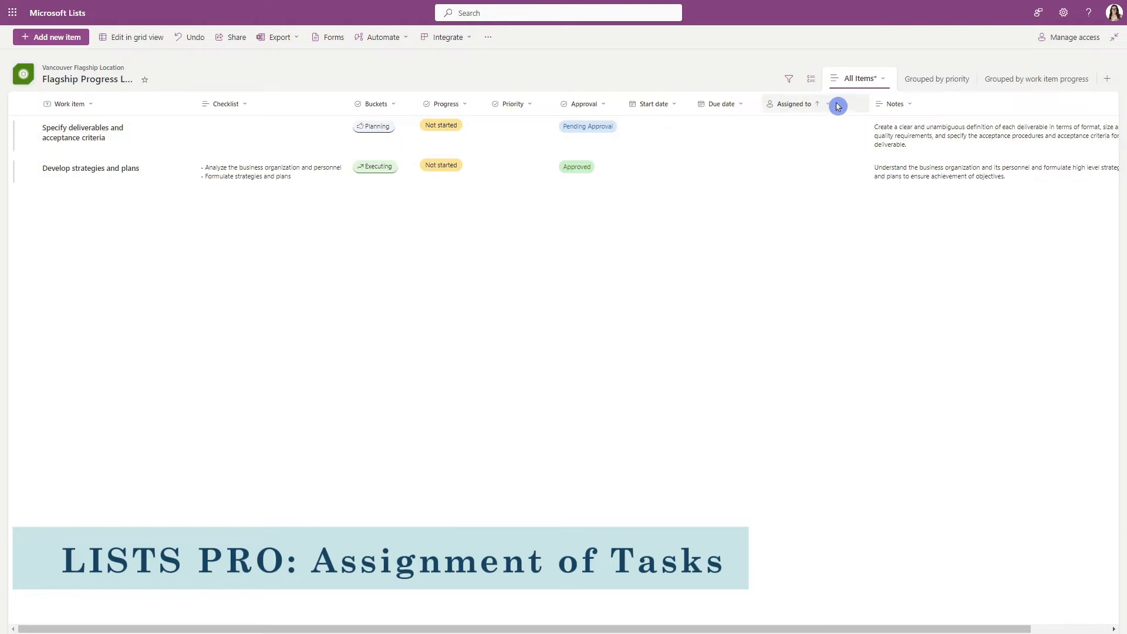
Open the details of Specify deliverables and acceptance criteria and assign the item to a team member.
{"action": "left_click", "coordinate": [81, 140]}
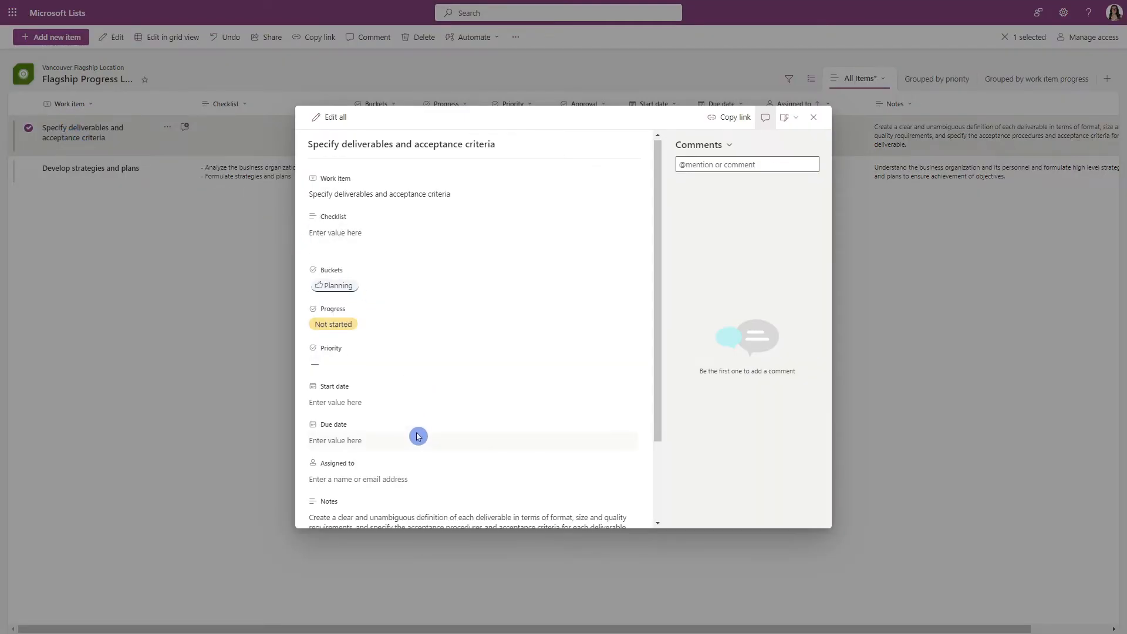
{"action": "scroll", "coordinate": [417, 435], "scroll_direction": "down", "scroll_amount": 2}
{"action": "left_click", "coordinate": [374, 382]}
{"action": "type", "text": "mike"}
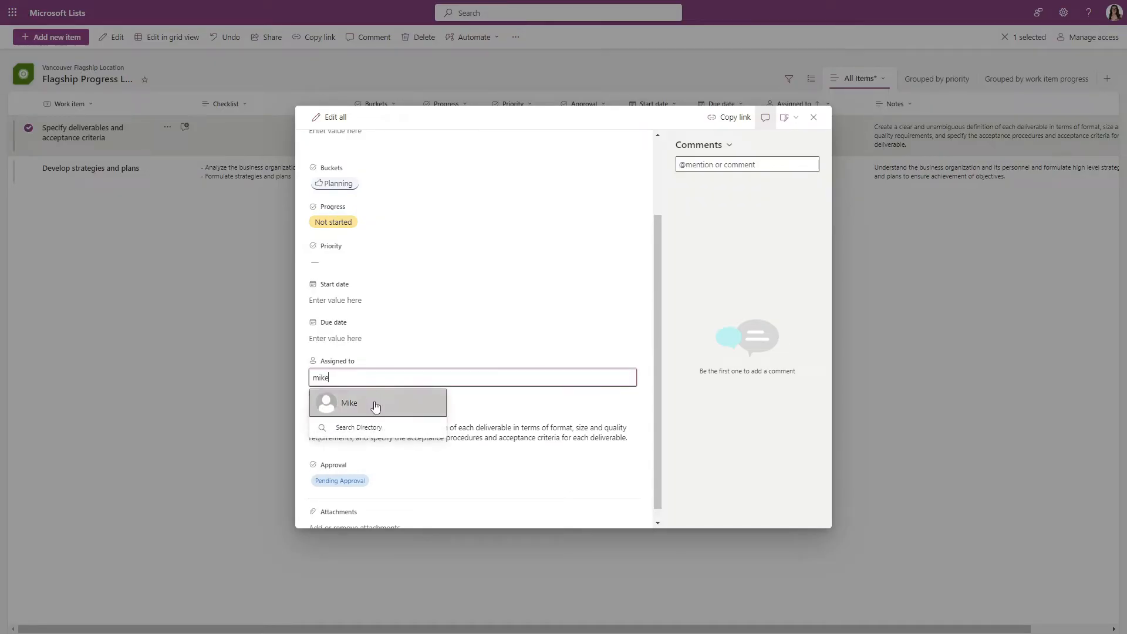
{"action": "left_click", "coordinate": [376, 405]}
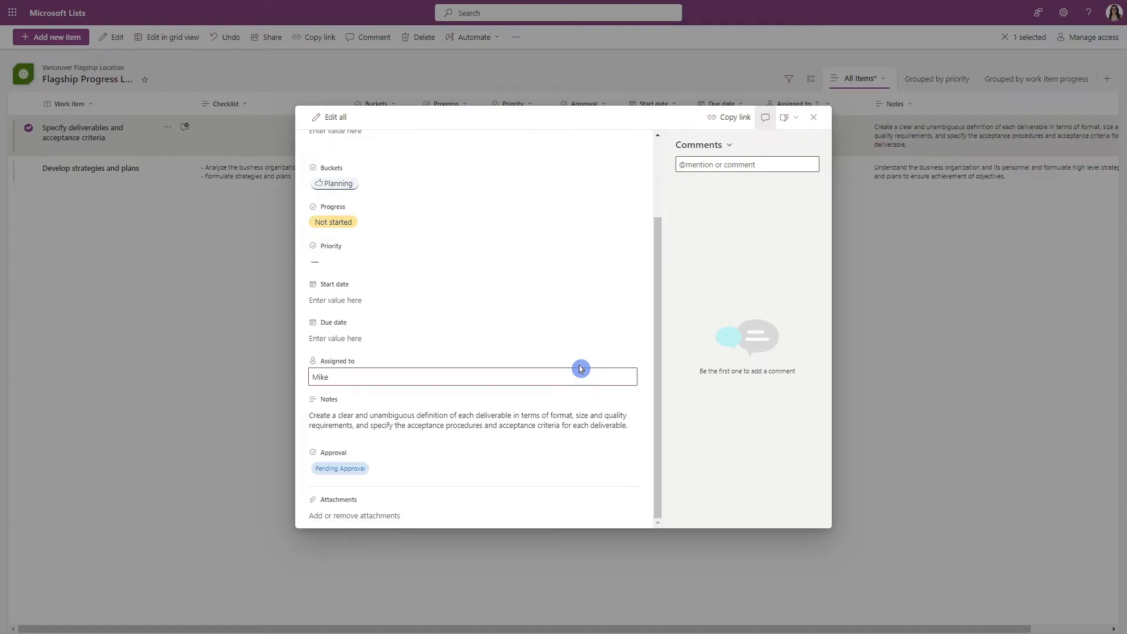
{"action": "left_click", "coordinate": [820, 119]}
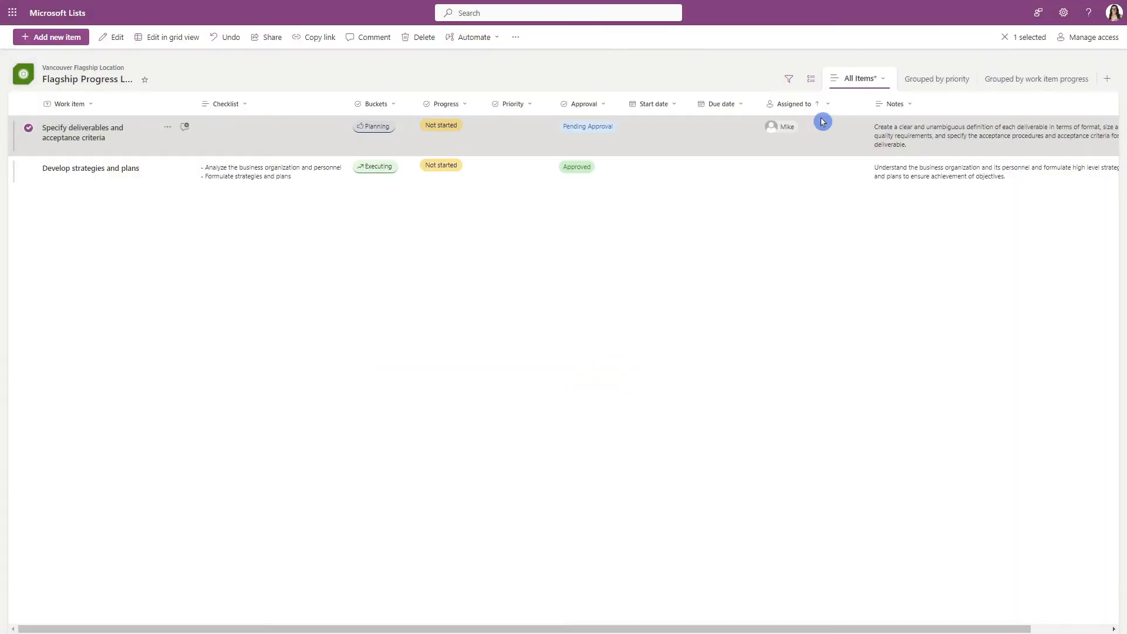
{"action": "left_click", "coordinate": [694, 316]}
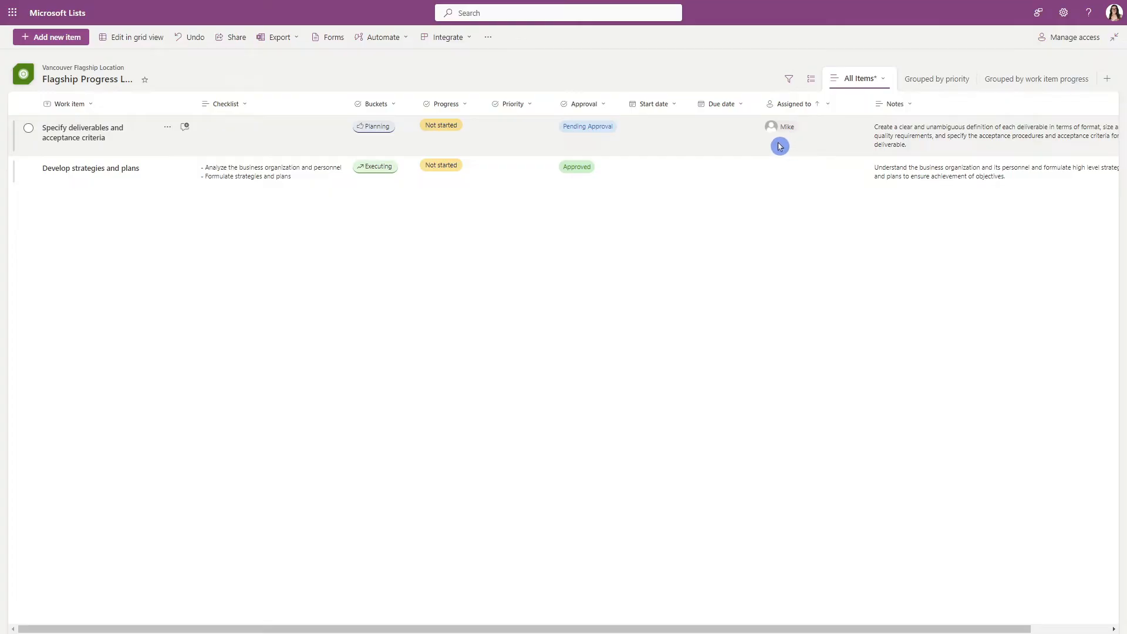
Copy a sharing link to the Specify deliverables and acceptance criteria item.
{"action": "left_click", "coordinate": [168, 128]}
{"action": "left_click", "coordinate": [222, 148]}
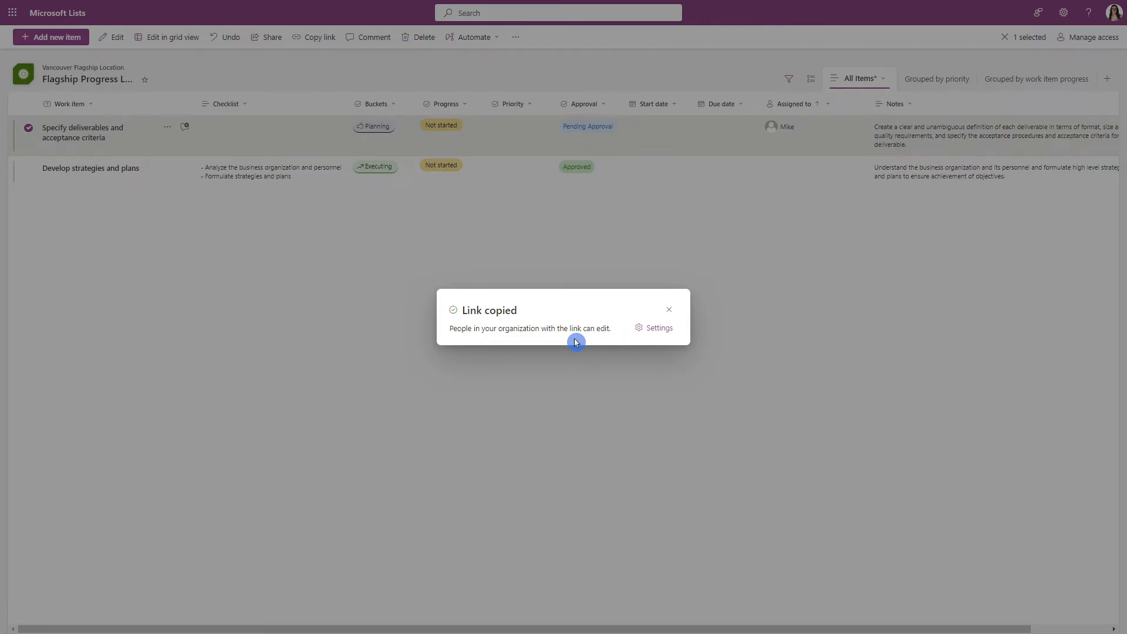
{"action": "left_click", "coordinate": [672, 314]}
{"action": "left_click", "coordinate": [348, 249]}
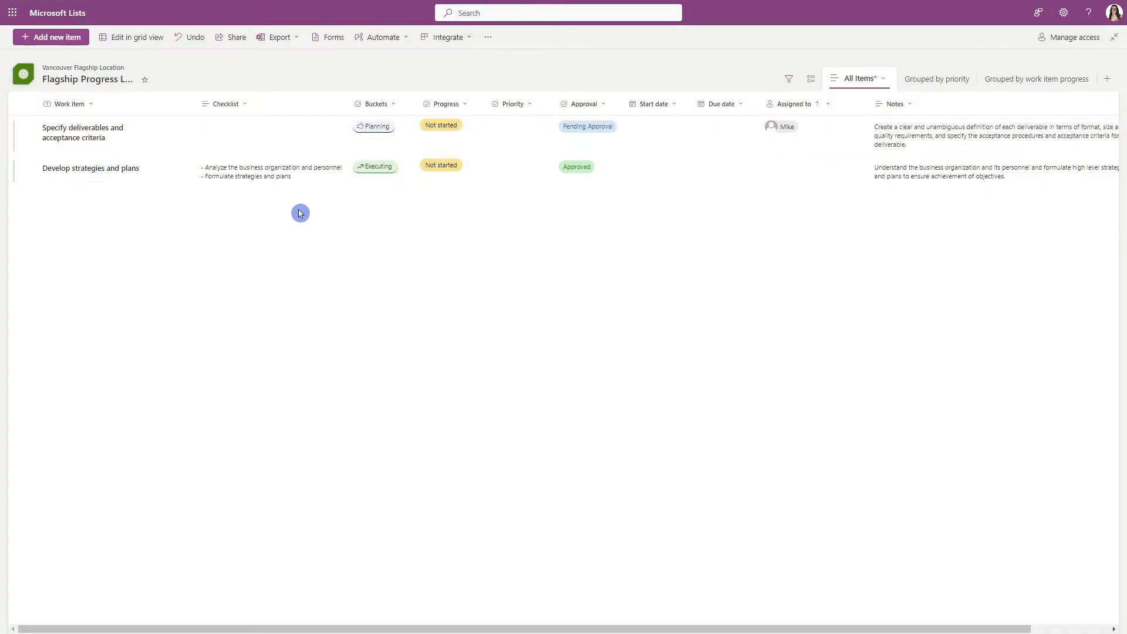
Examine the Flagship Progress List's sharing link settings, including who the link works for and the editing permission levels.
{"action": "left_click", "coordinate": [235, 39]}
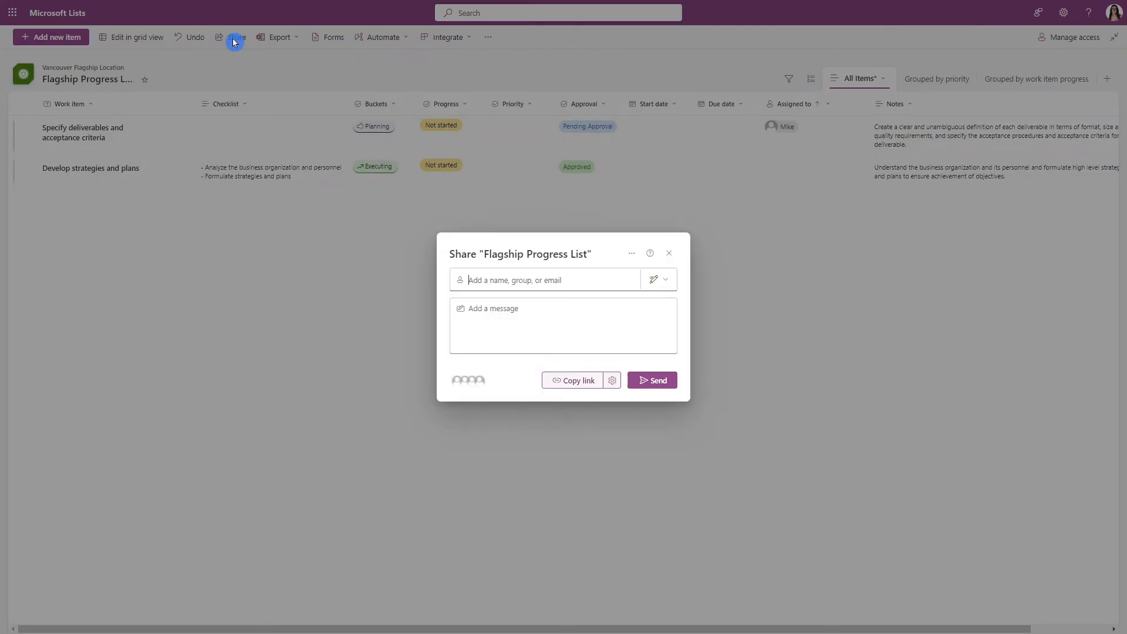
{"action": "left_click", "coordinate": [612, 382]}
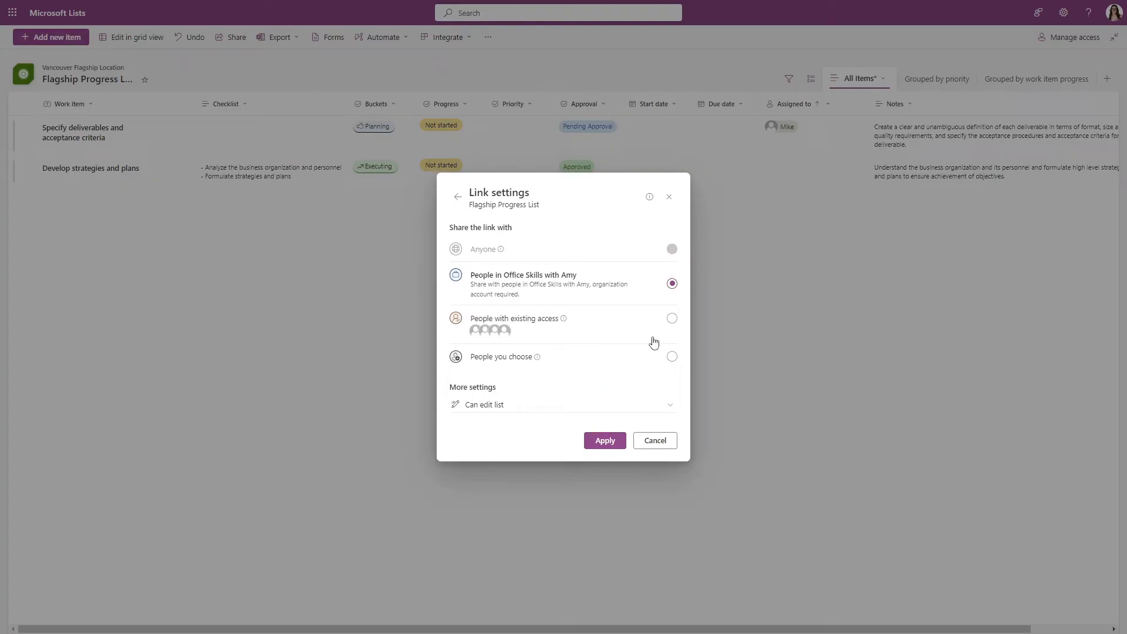
{"action": "left_click", "coordinate": [670, 408]}
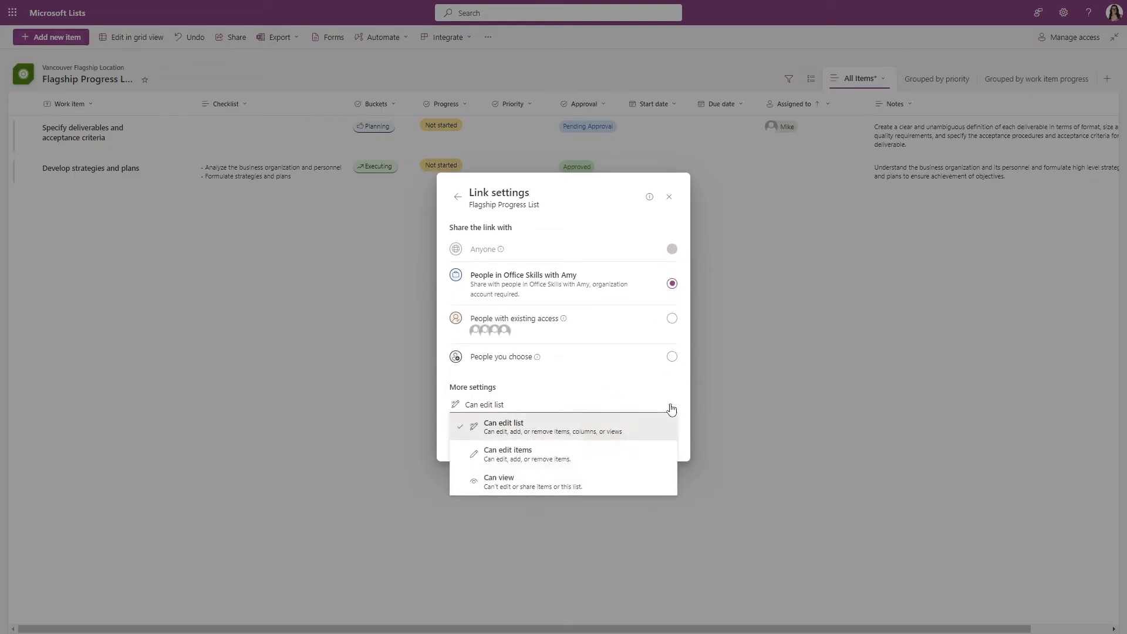
{"action": "left_click", "coordinate": [579, 380]}
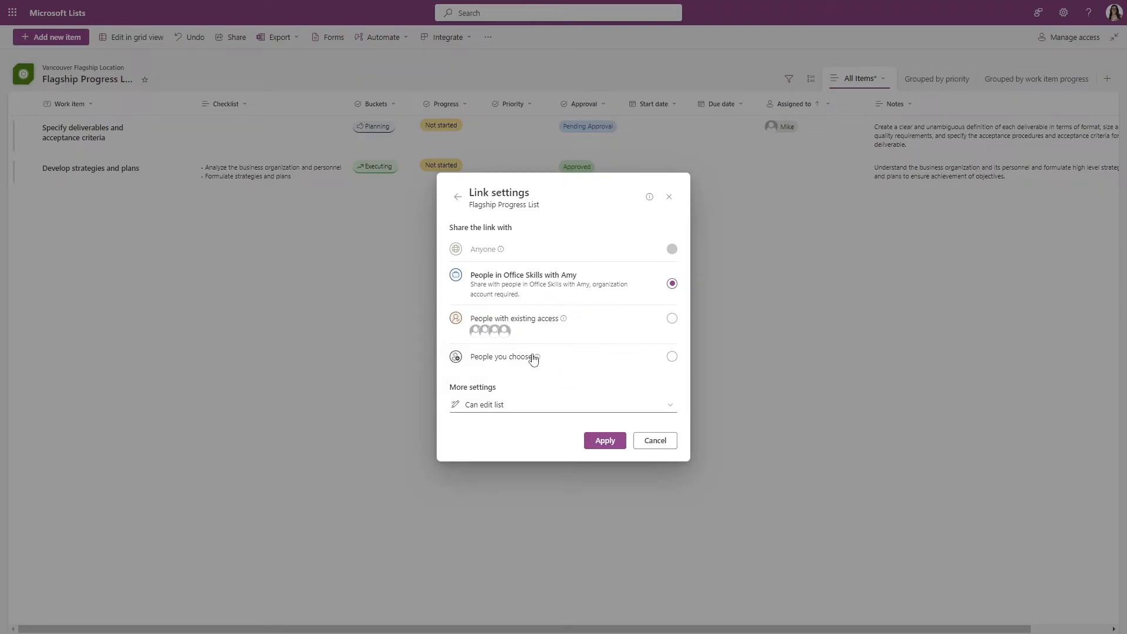
{"action": "left_click", "coordinate": [531, 357]}
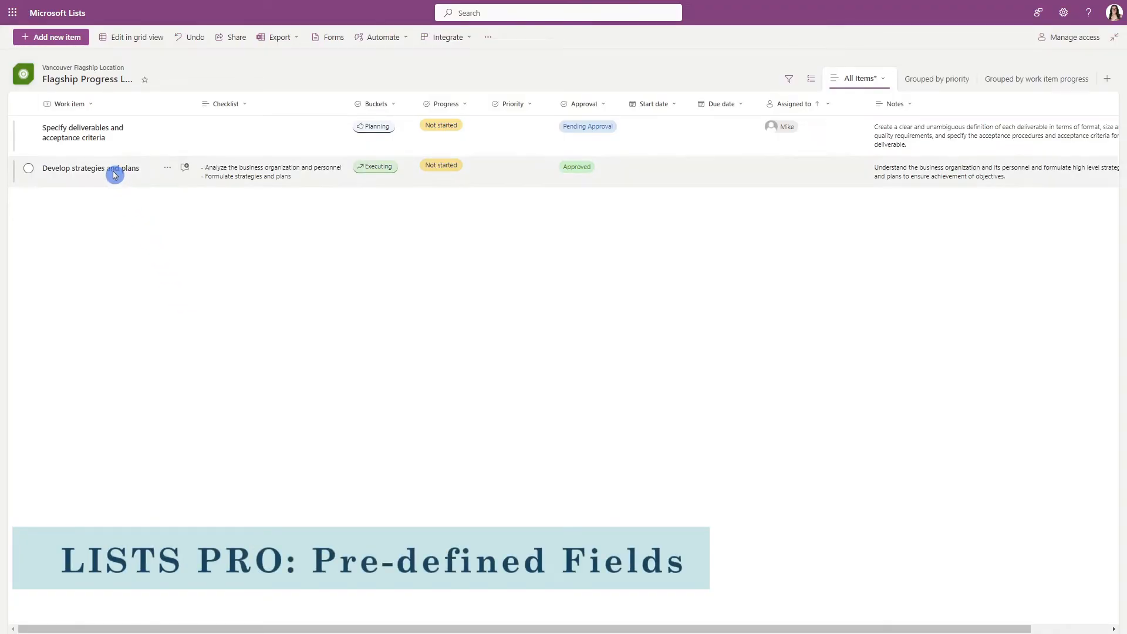
Examine the comments, predefined fields and attachments in the details of Specify deliverables and acceptance criteria.
{"action": "left_click", "coordinate": [97, 135]}
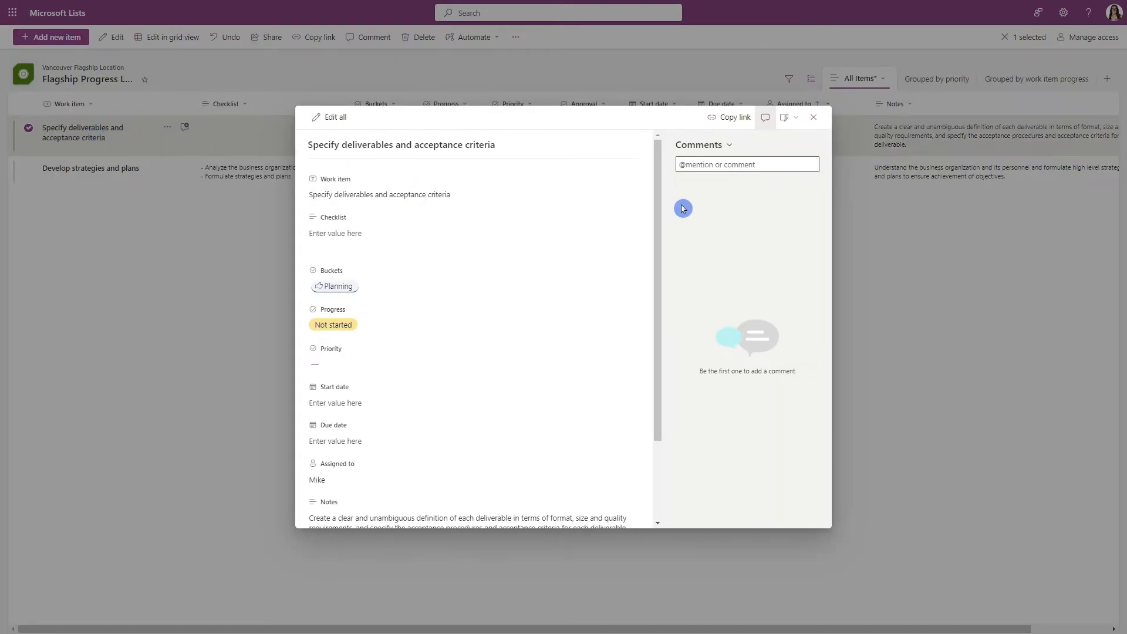
{"action": "left_click", "coordinate": [768, 165]}
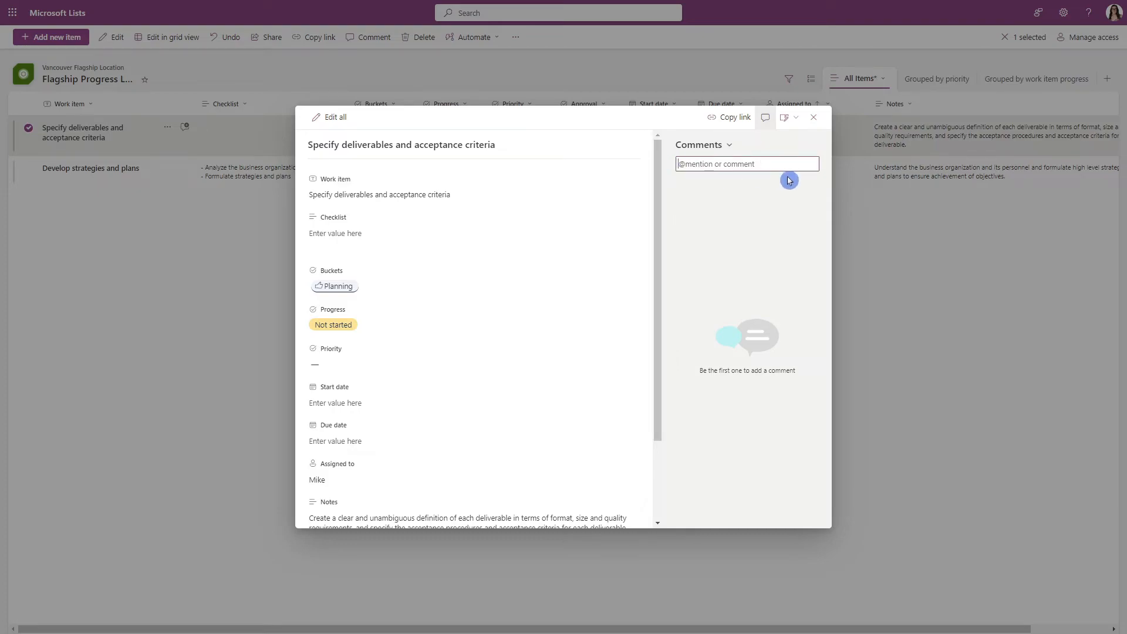
{"action": "scroll", "coordinate": [579, 359], "scroll_direction": "down", "scroll_amount": 3}
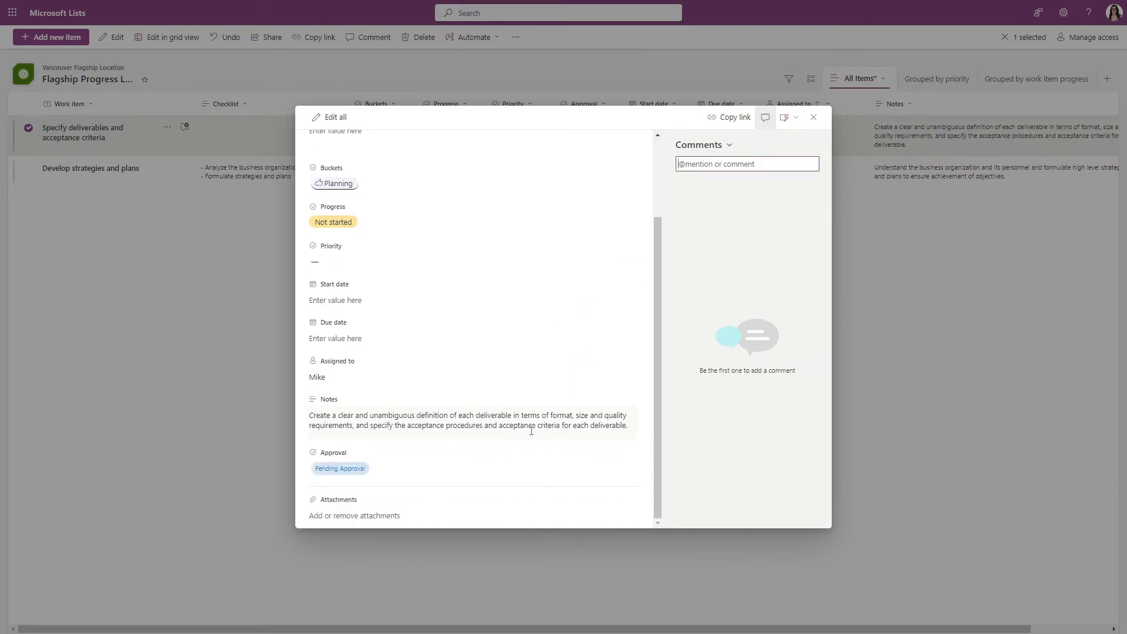
{"action": "scroll", "coordinate": [528, 377], "scroll_direction": "up", "scroll_amount": 3}
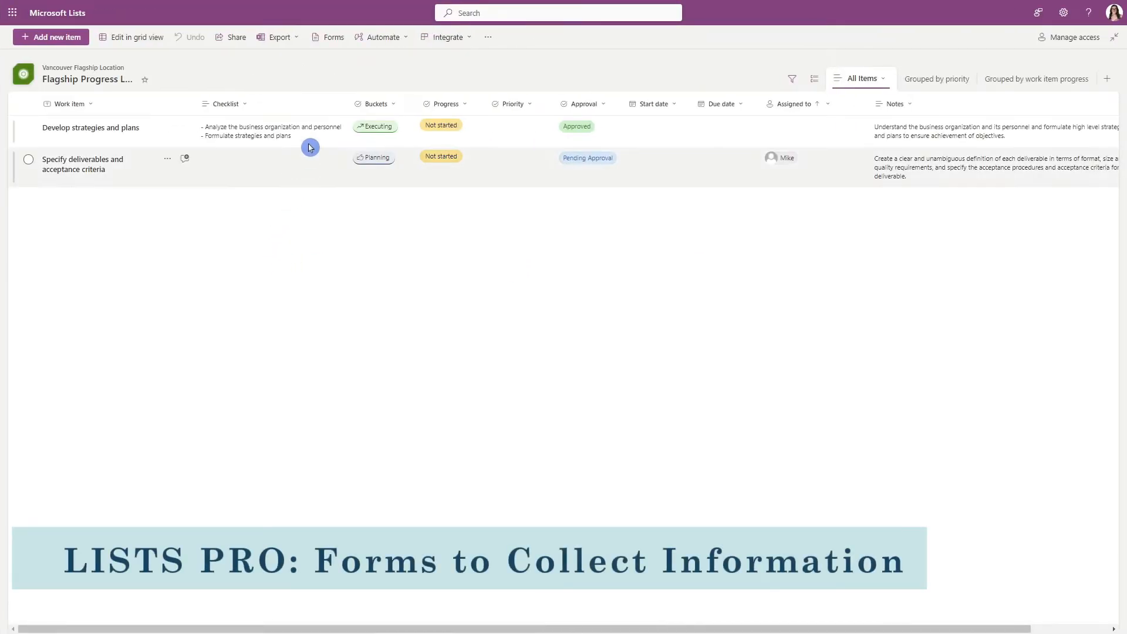
Open the Flagship Progress List's Untitled Form and examine its fields and customization options.
{"action": "left_click", "coordinate": [338, 42]}
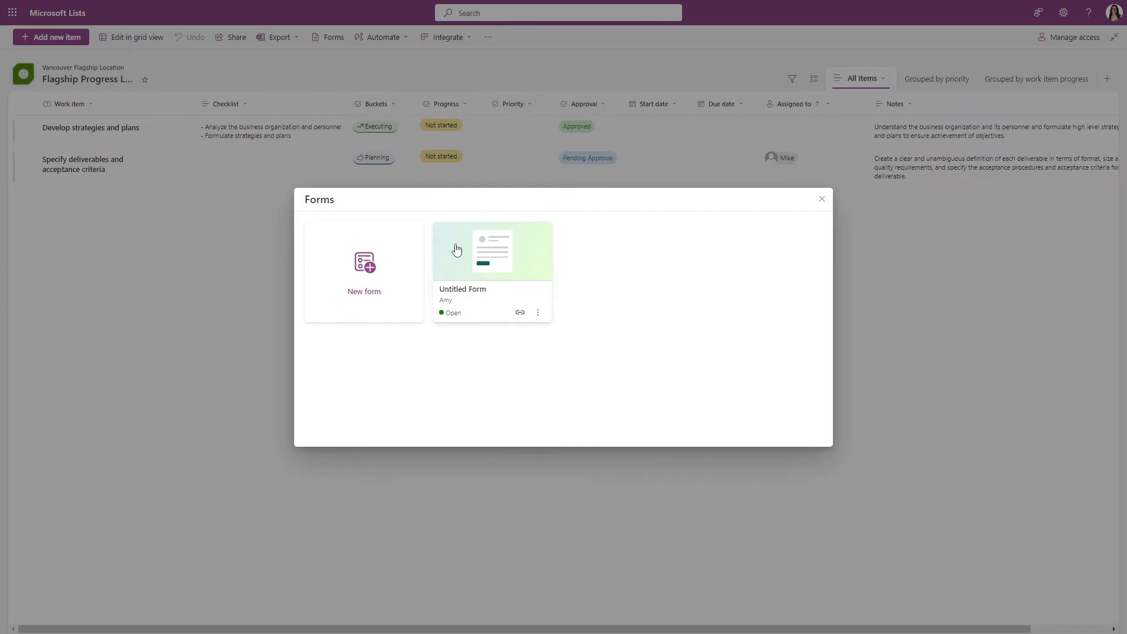
{"action": "left_click", "coordinate": [458, 250]}
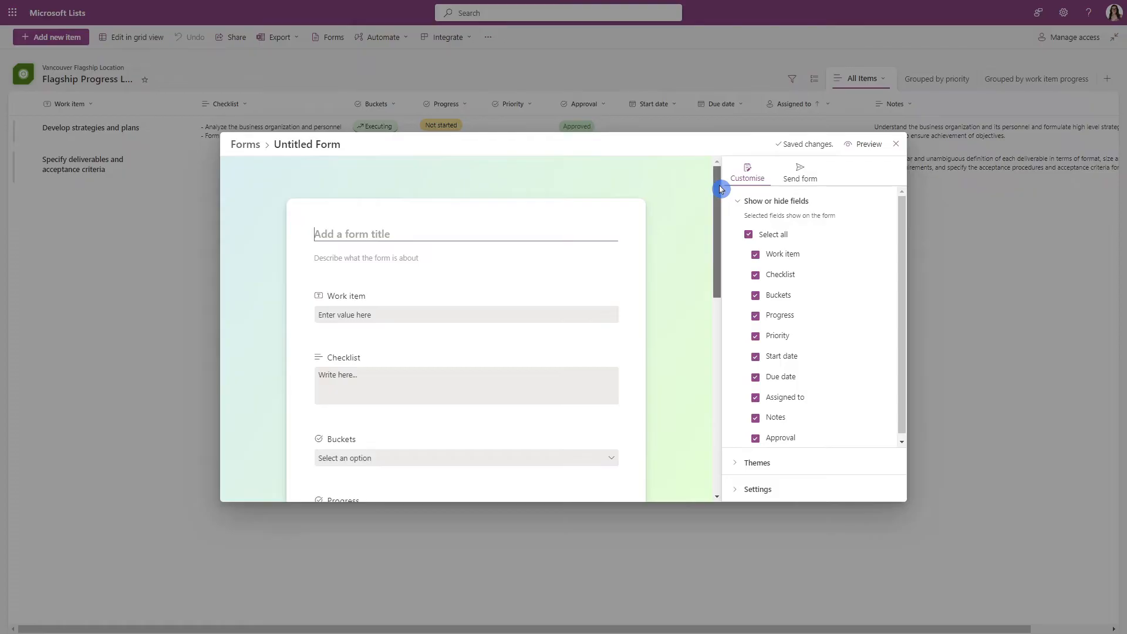
{"action": "left_click_drag", "start_coordinate": [721, 189], "coordinate": [724, 395]}
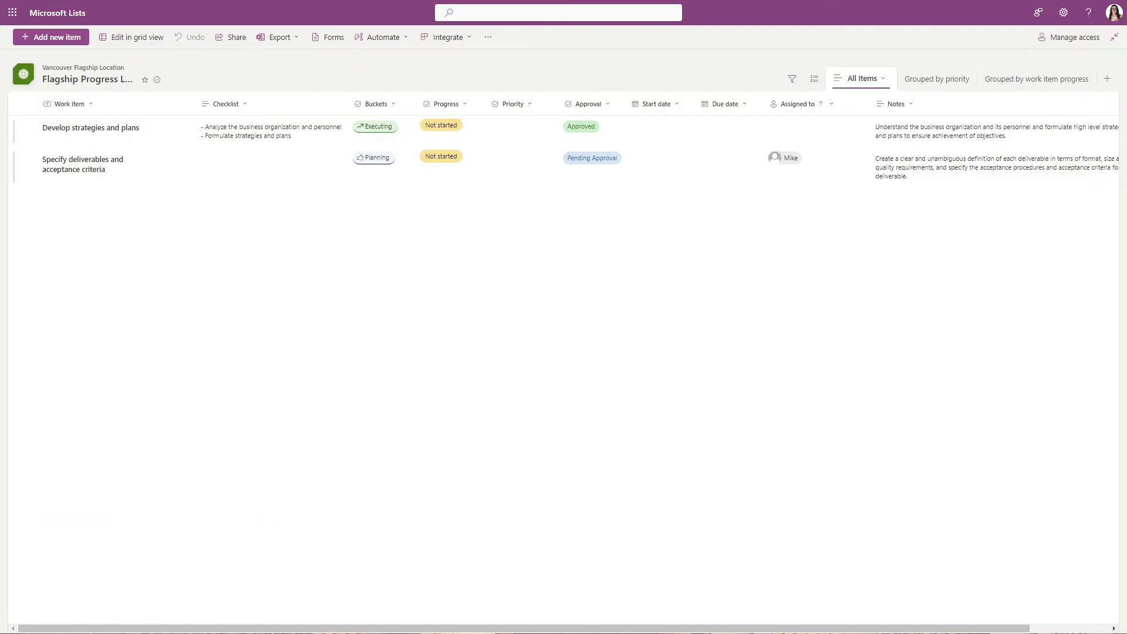
Check the Department Status list and add a Lookup column named Department to the Flagship Progress List, sourced from that list's Title column.
{"action": "key", "text": "alt+Tab"}
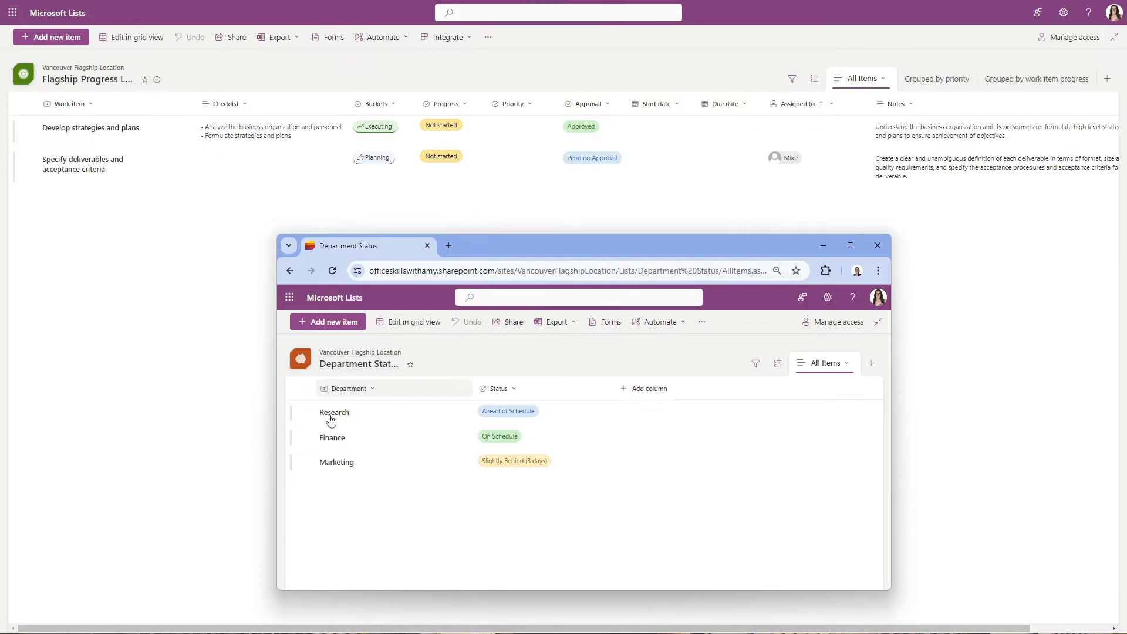
{"action": "left_click", "coordinate": [177, 230]}
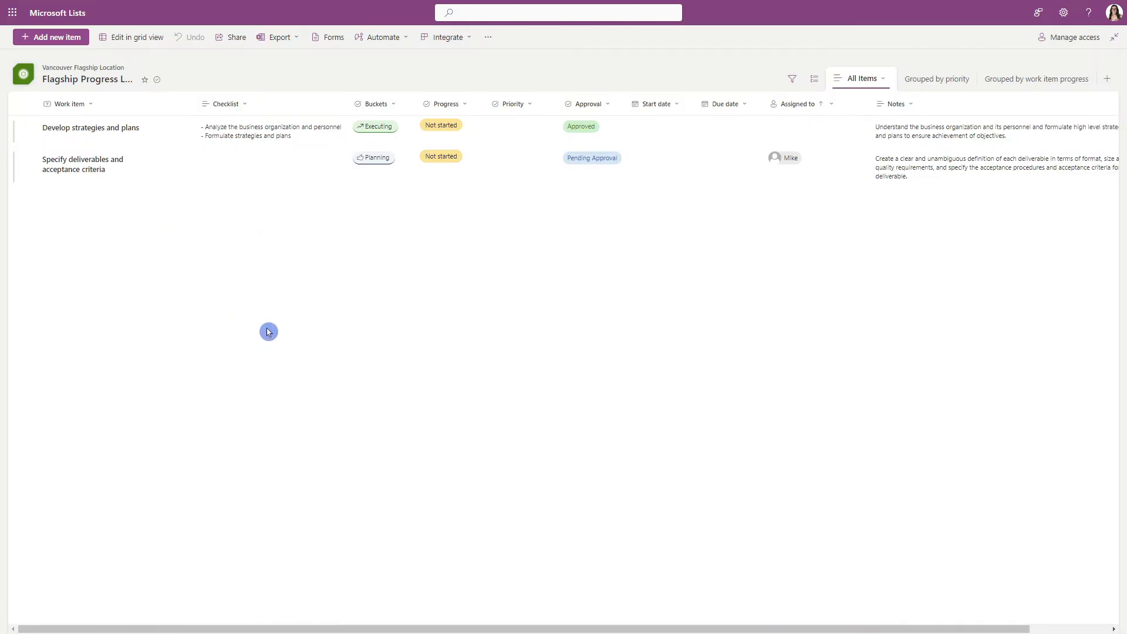
{"action": "left_click", "coordinate": [559, 115]}
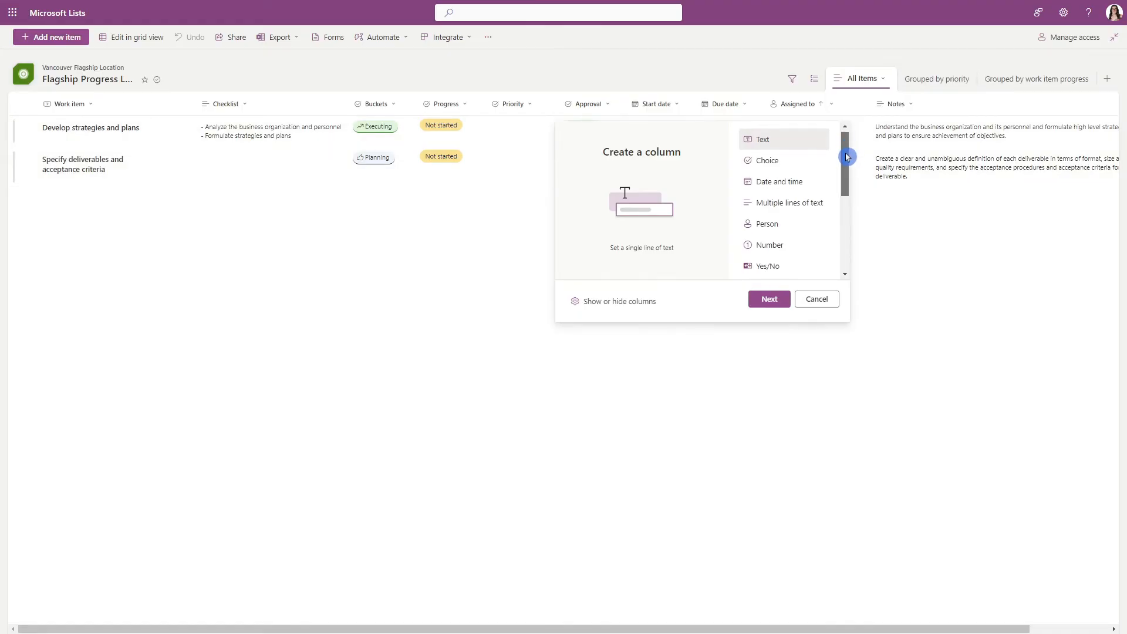
{"action": "left_click_drag", "start_coordinate": [846, 151], "coordinate": [842, 268]}
{"action": "left_click", "coordinate": [766, 212]}
{"action": "left_click", "coordinate": [768, 298]}
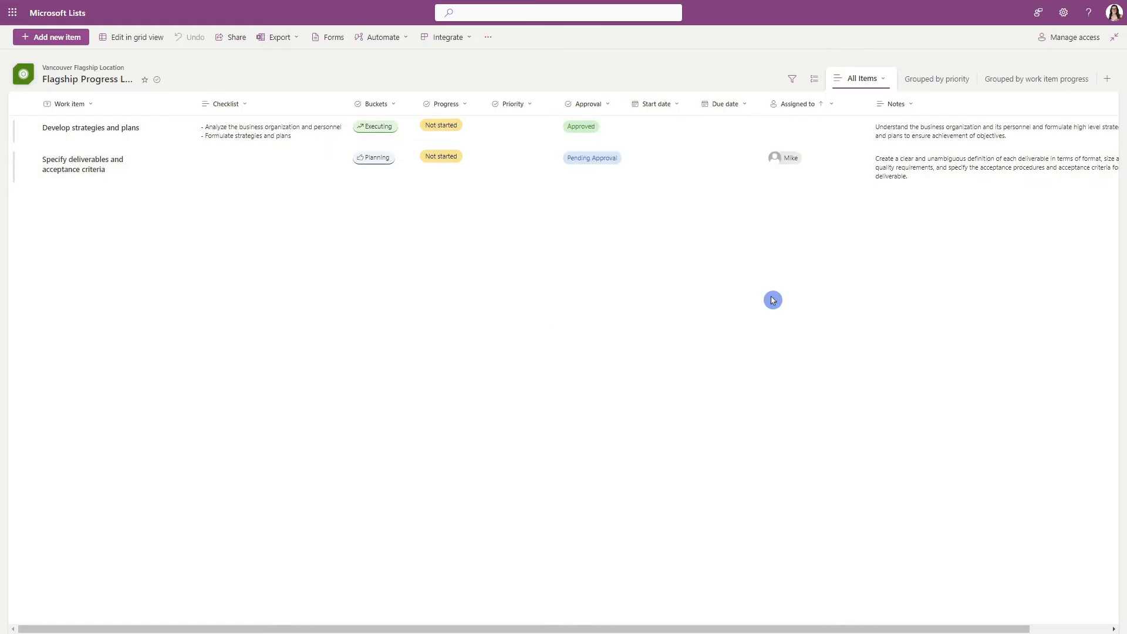
{"action": "type", "text": "Department"}
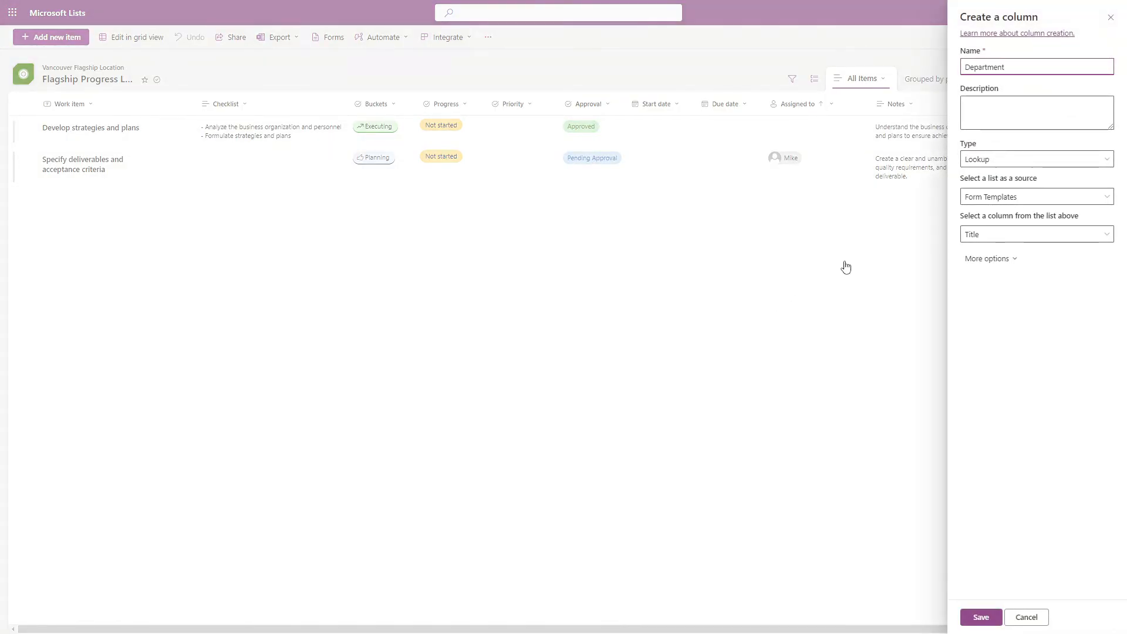
{"action": "left_click", "coordinate": [1051, 205]}
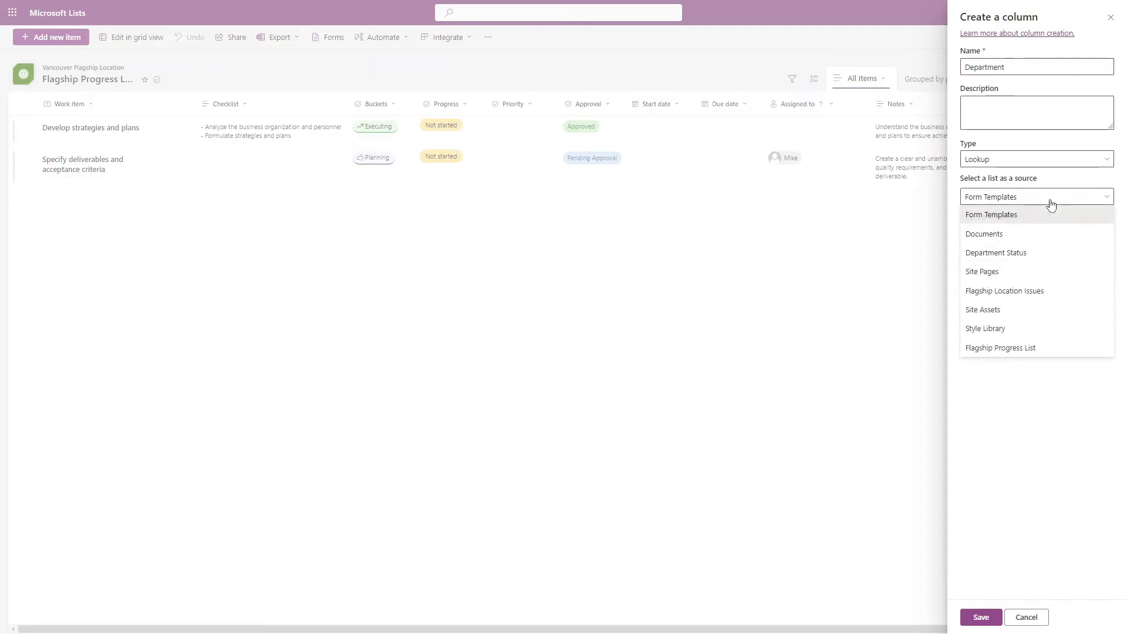
{"action": "left_click", "coordinate": [1035, 264]}
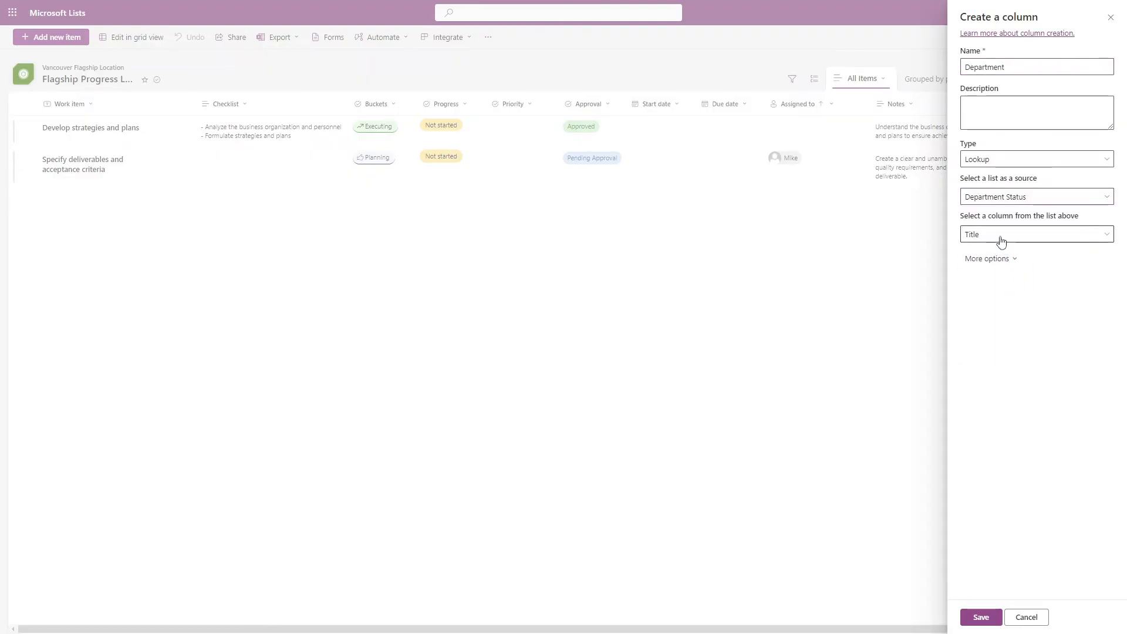
{"action": "left_click", "coordinate": [980, 617]}
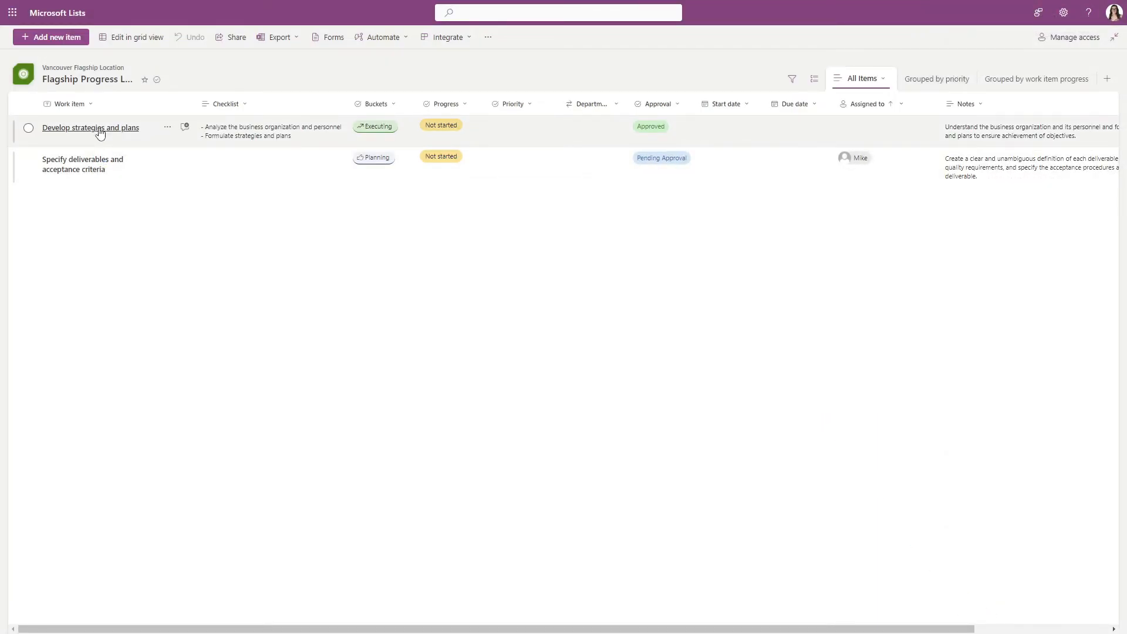
Set the Department of the Develop strategies and plans item to Finance.
{"action": "left_click", "coordinate": [100, 131]}
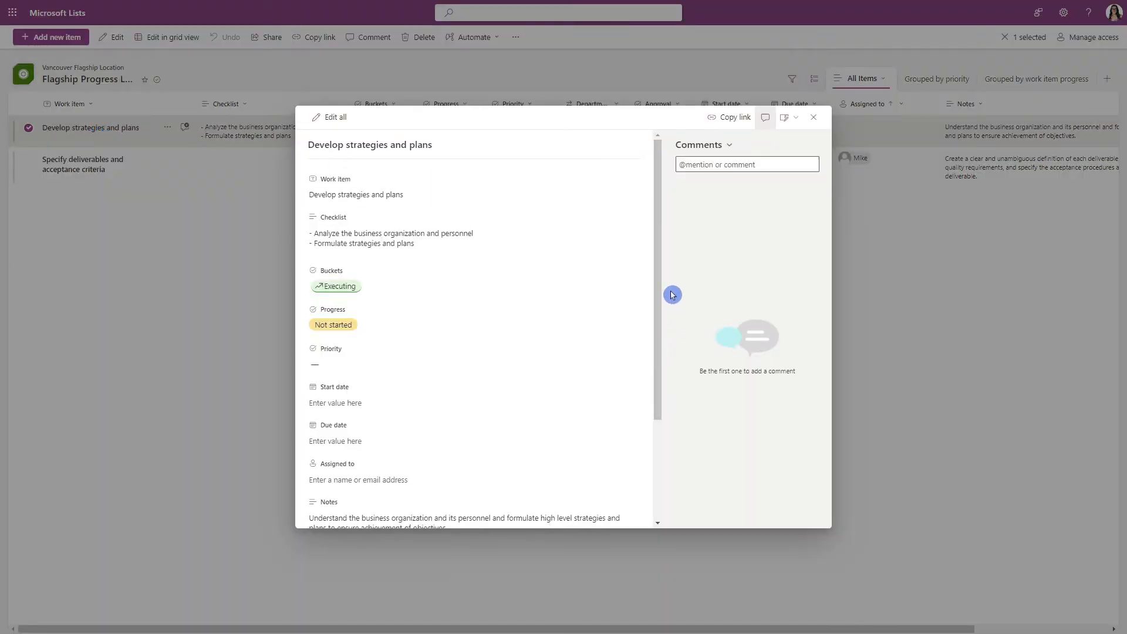
{"action": "left_click_drag", "start_coordinate": [659, 180], "coordinate": [652, 363]}
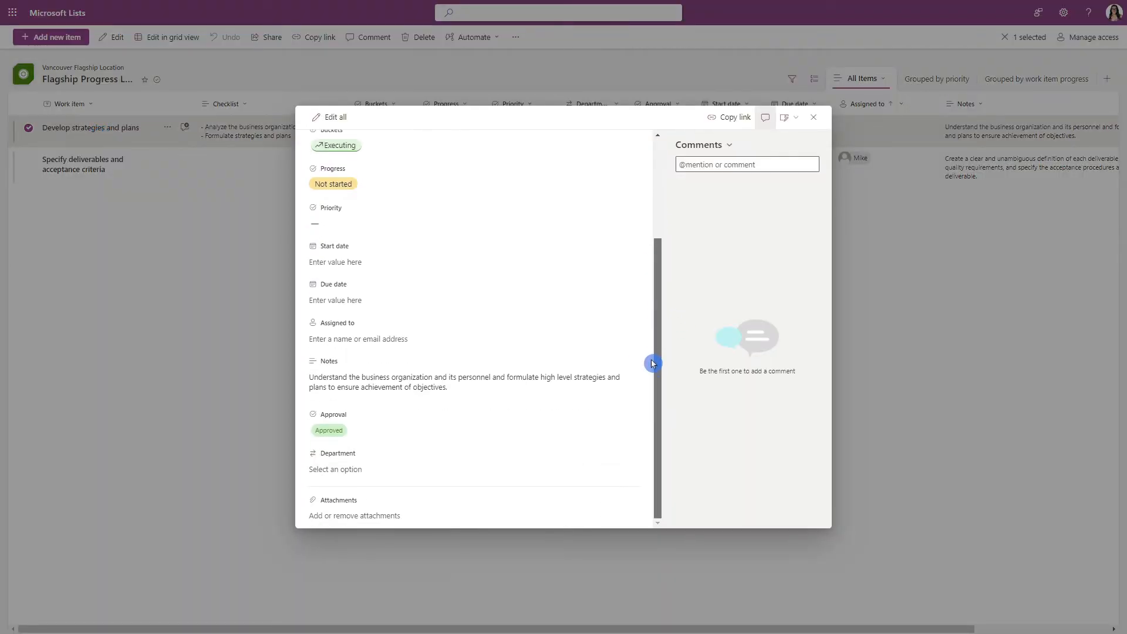
{"action": "left_click", "coordinate": [346, 469]}
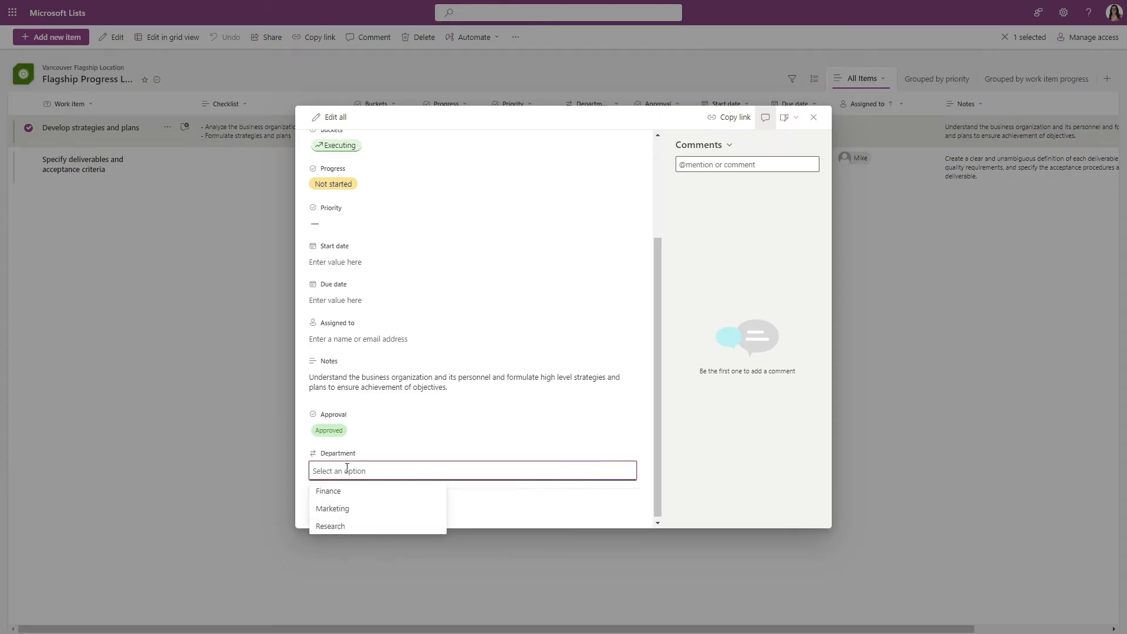
{"action": "left_click", "coordinate": [351, 496]}
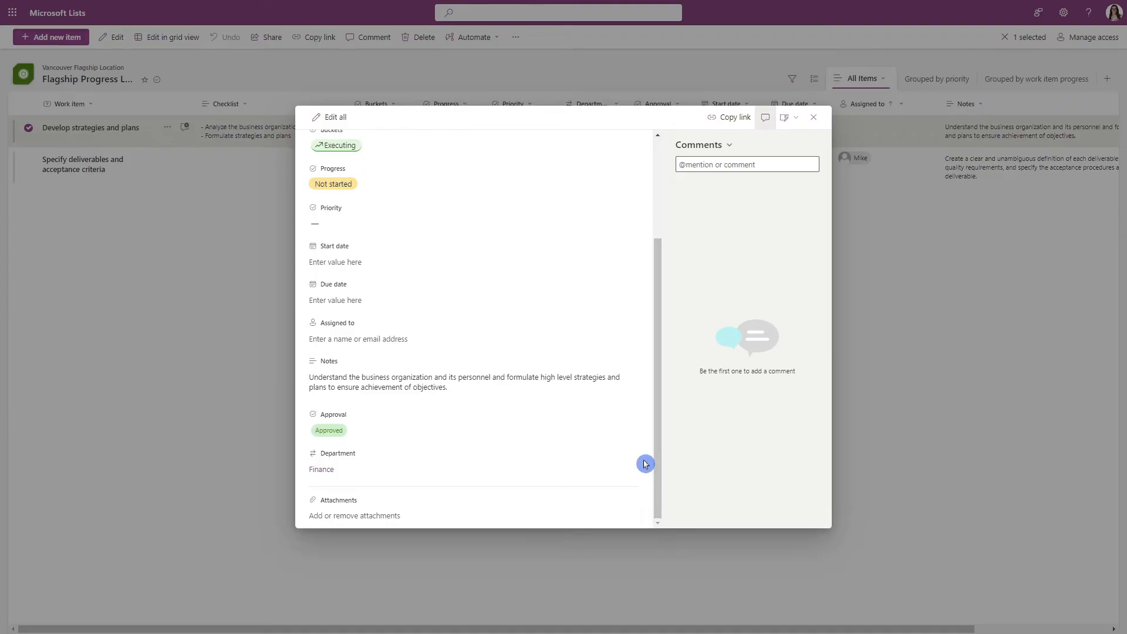
{"action": "left_click", "coordinate": [813, 119]}
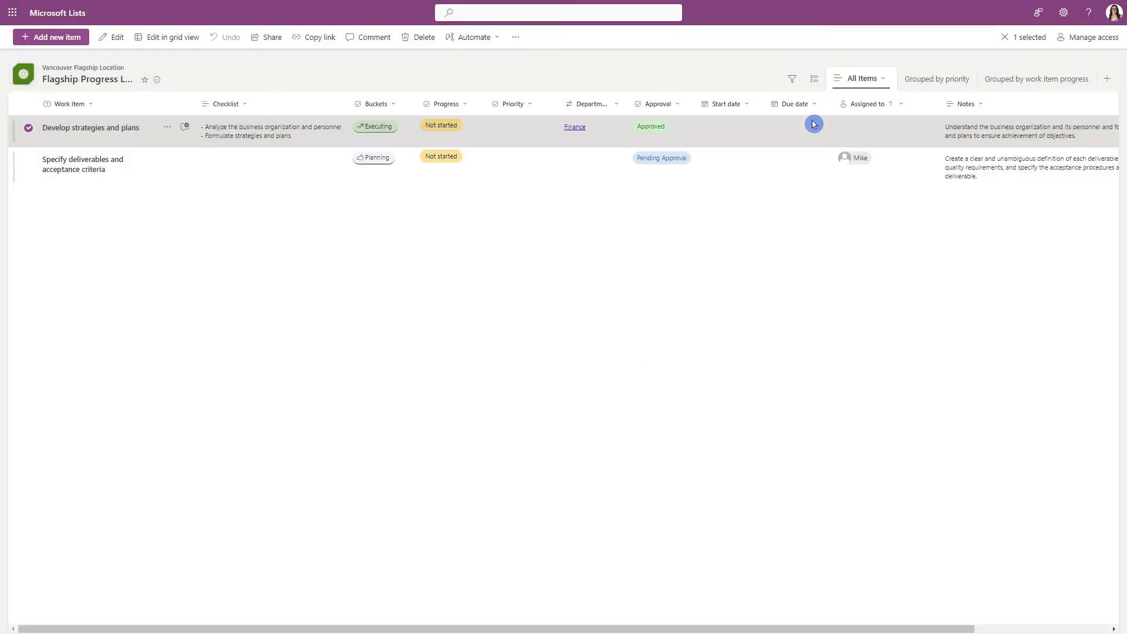
{"action": "left_click", "coordinate": [523, 244]}
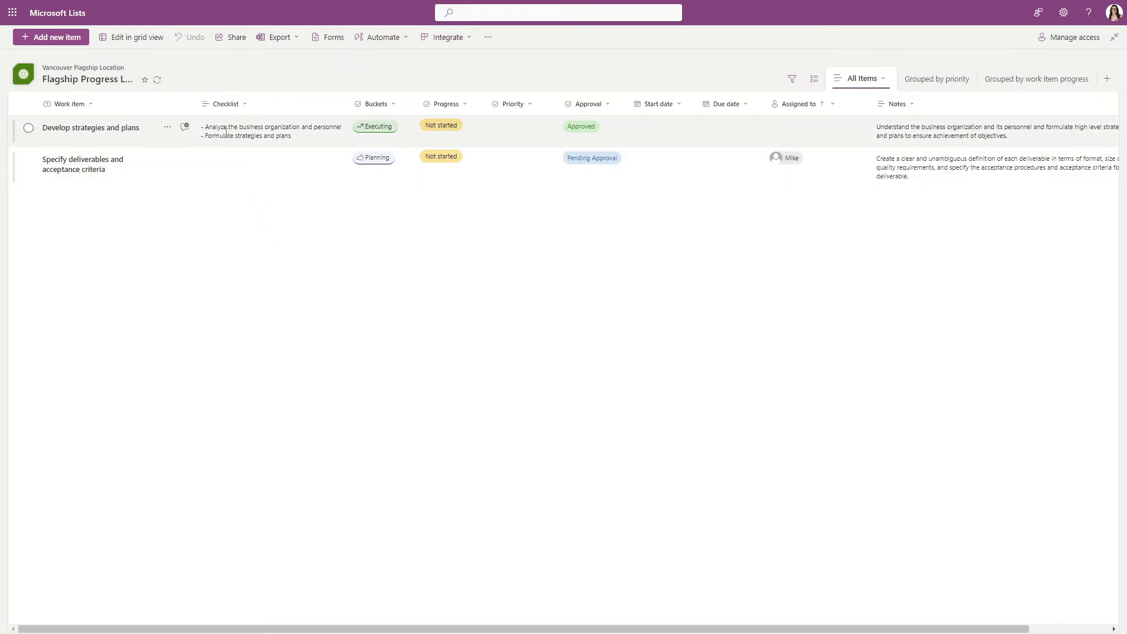
Open the first candidate's details in the Recruitment tracker list and examine the item's fields.
{"action": "left_click", "coordinate": [163, 142]}
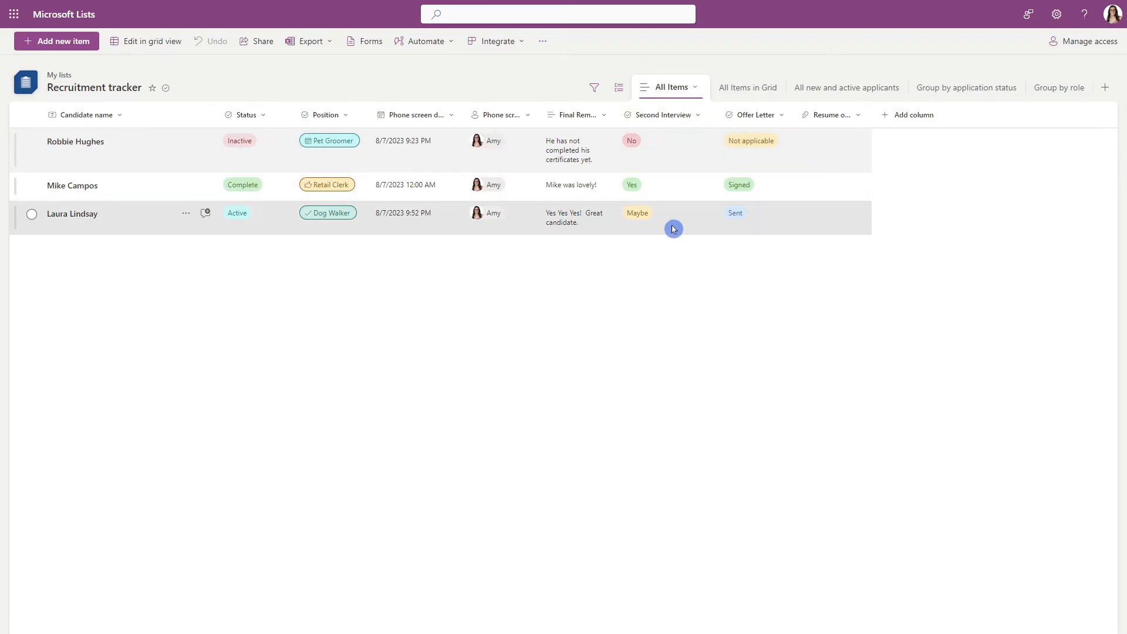
{"action": "left_click", "coordinate": [77, 146]}
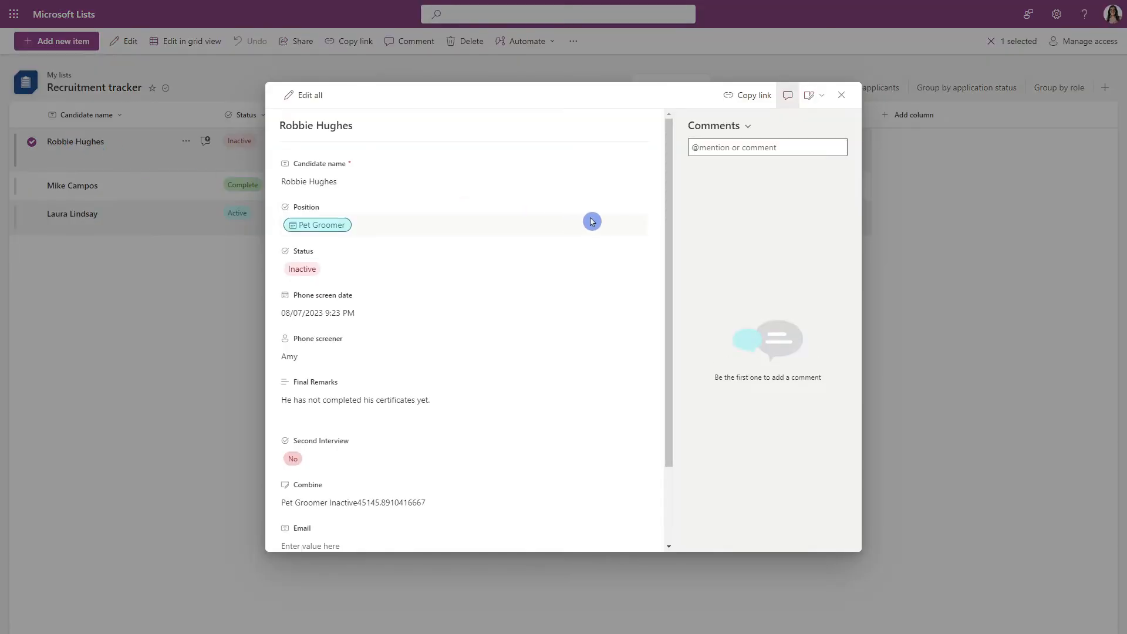
{"action": "left_click_drag", "start_coordinate": [672, 136], "coordinate": [671, 270]}
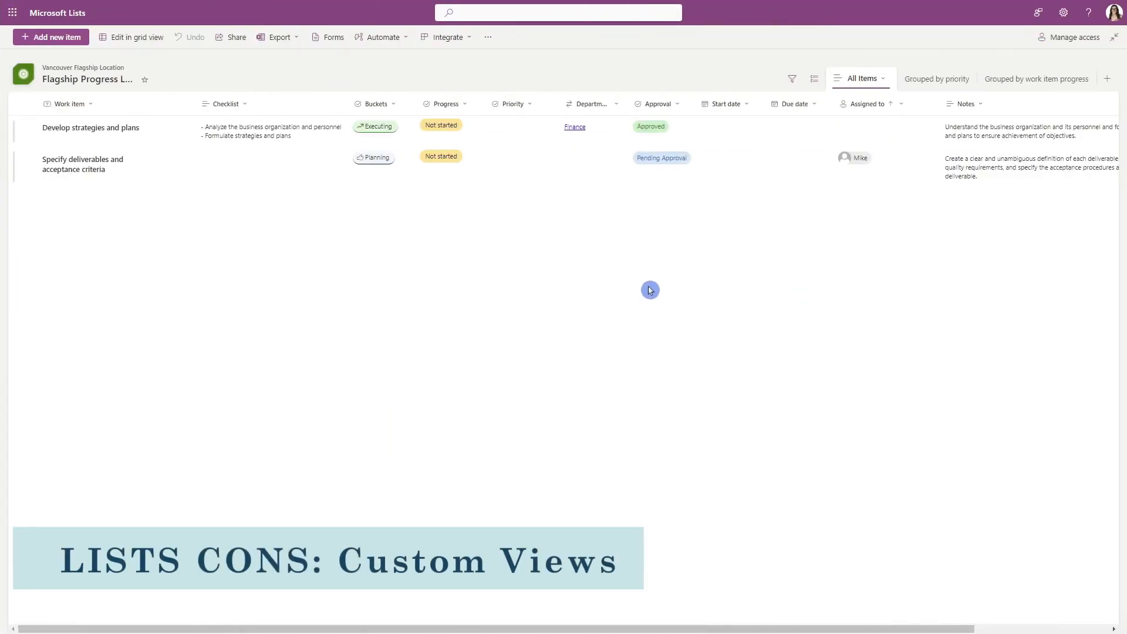
Start a new view for the Flagship Progress List and switch to Planner to look through the plan's Grid, Board, Charts and Schedule views.
{"action": "left_click", "coordinate": [1107, 79]}
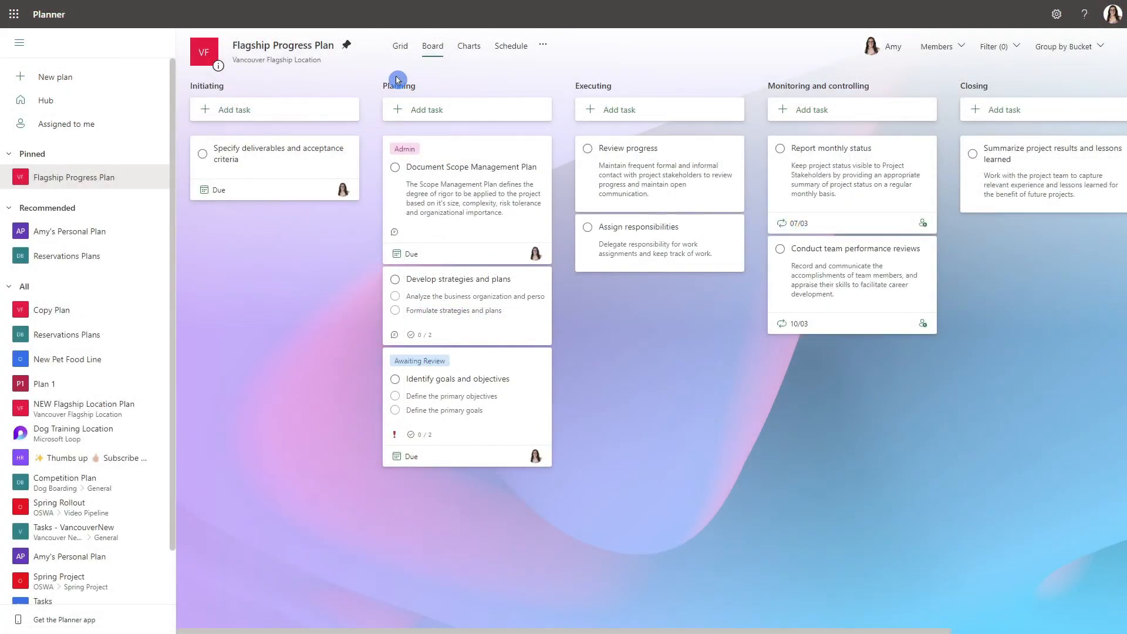
{"action": "left_click", "coordinate": [400, 47]}
{"action": "left_click", "coordinate": [433, 47]}
{"action": "left_click", "coordinate": [470, 47]}
{"action": "left_click", "coordinate": [492, 48]}
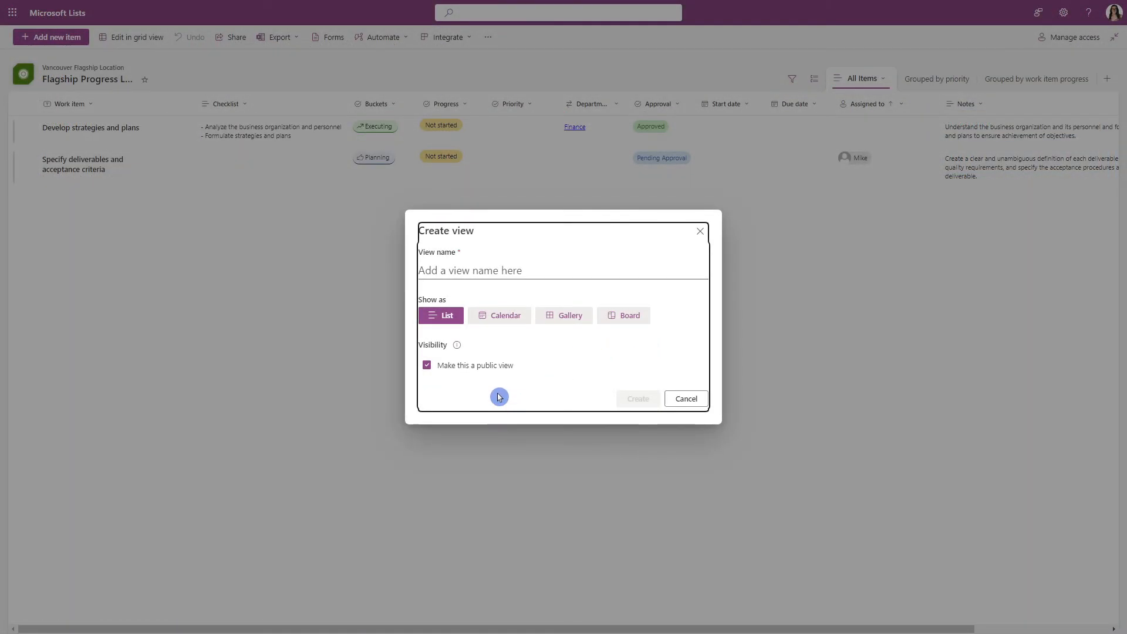
Return to Microsoft Lists and compare the Calendar, Gallery and Board types for a new Flagship Progress List view.
{"action": "left_click", "coordinate": [497, 318]}
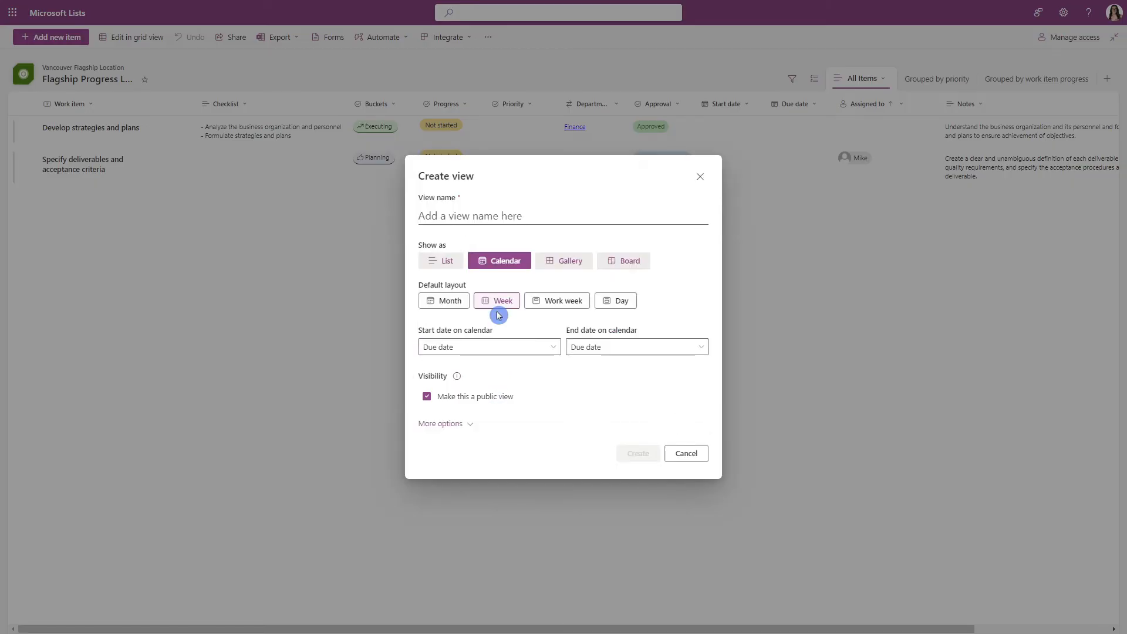
{"action": "left_click", "coordinate": [573, 269]}
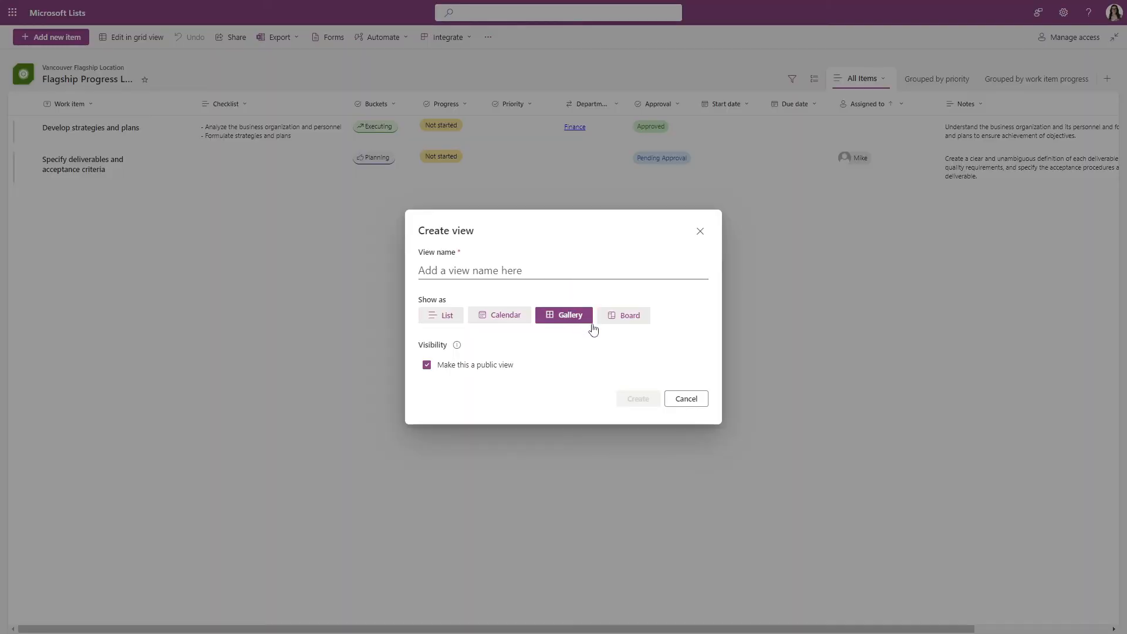
{"action": "left_click", "coordinate": [633, 322]}
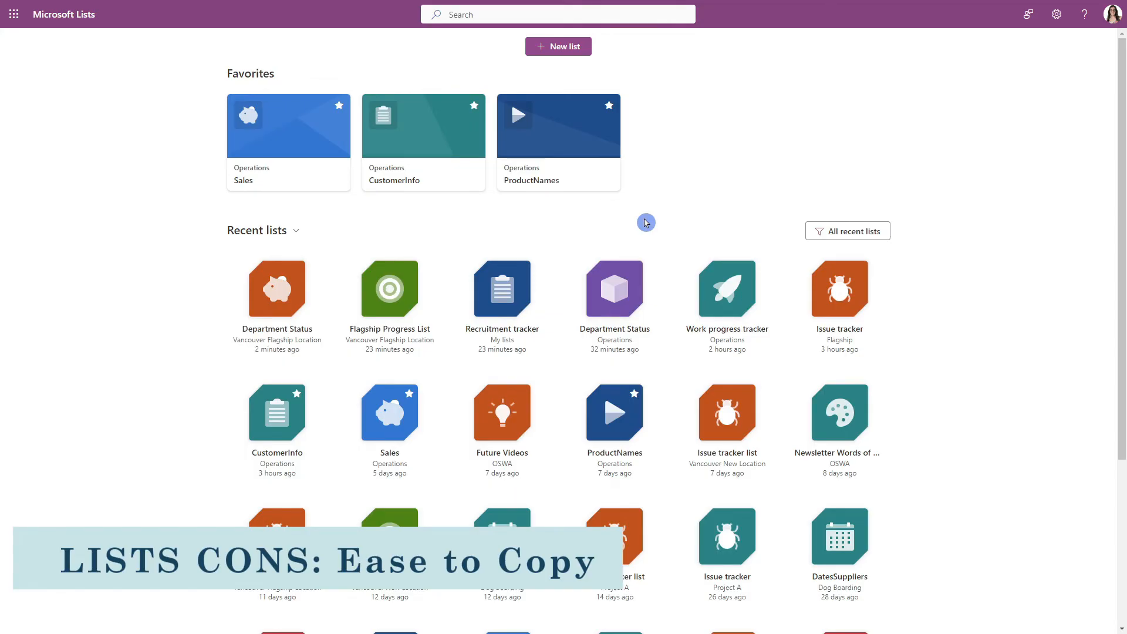
Start creating a new list from an existing list to explore the available source lists.
{"action": "left_click", "coordinate": [578, 58]}
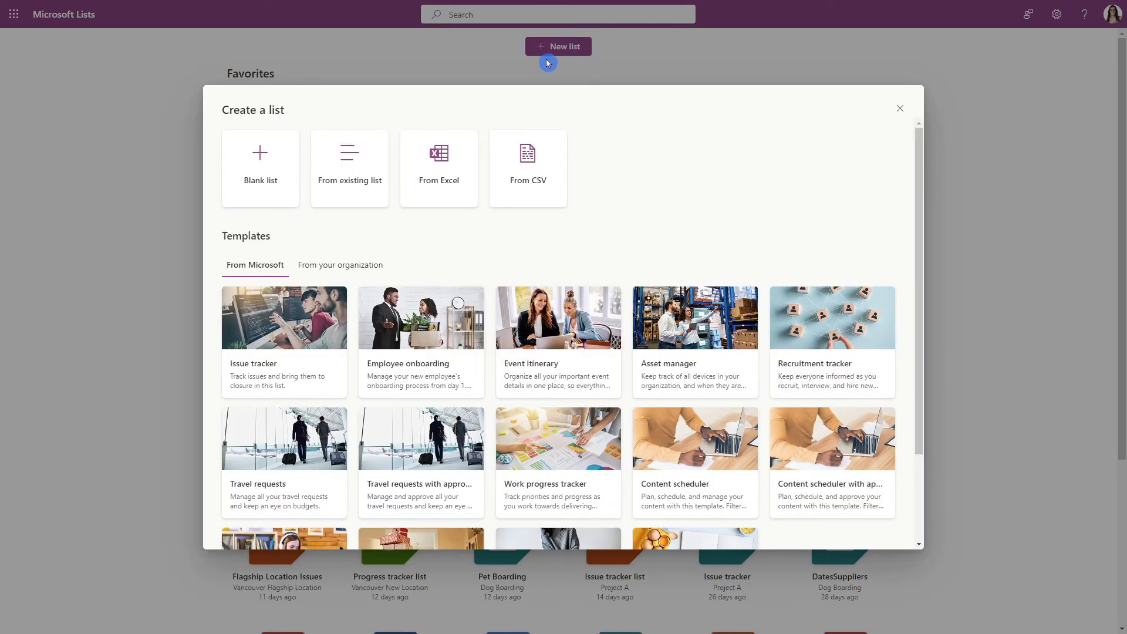
{"action": "left_click", "coordinate": [364, 155]}
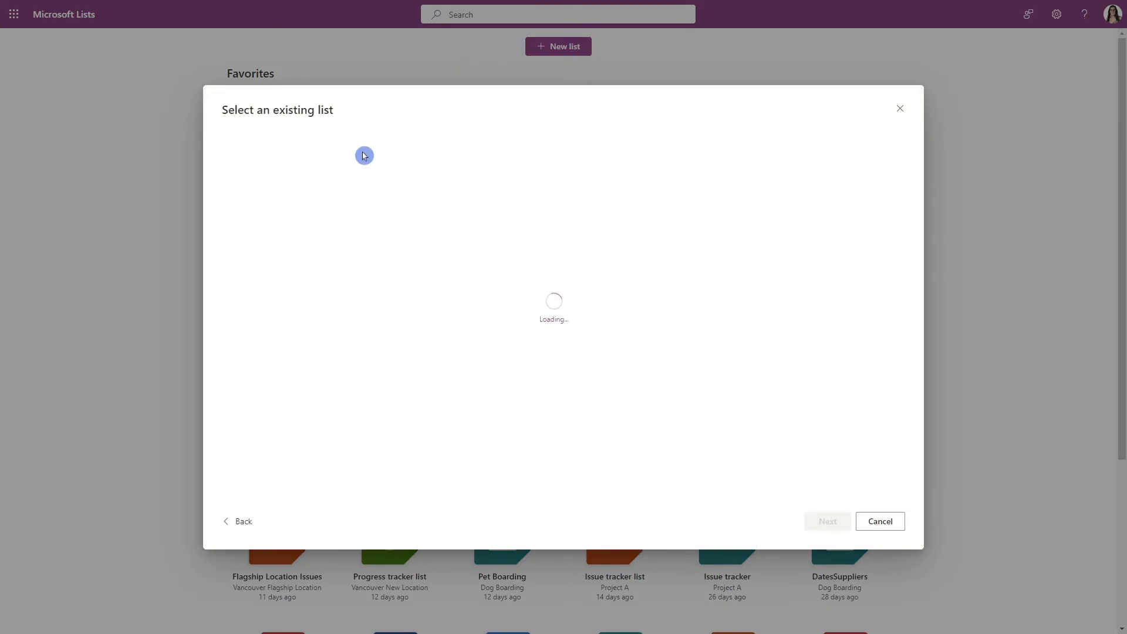
{"action": "left_click", "coordinate": [484, 309]}
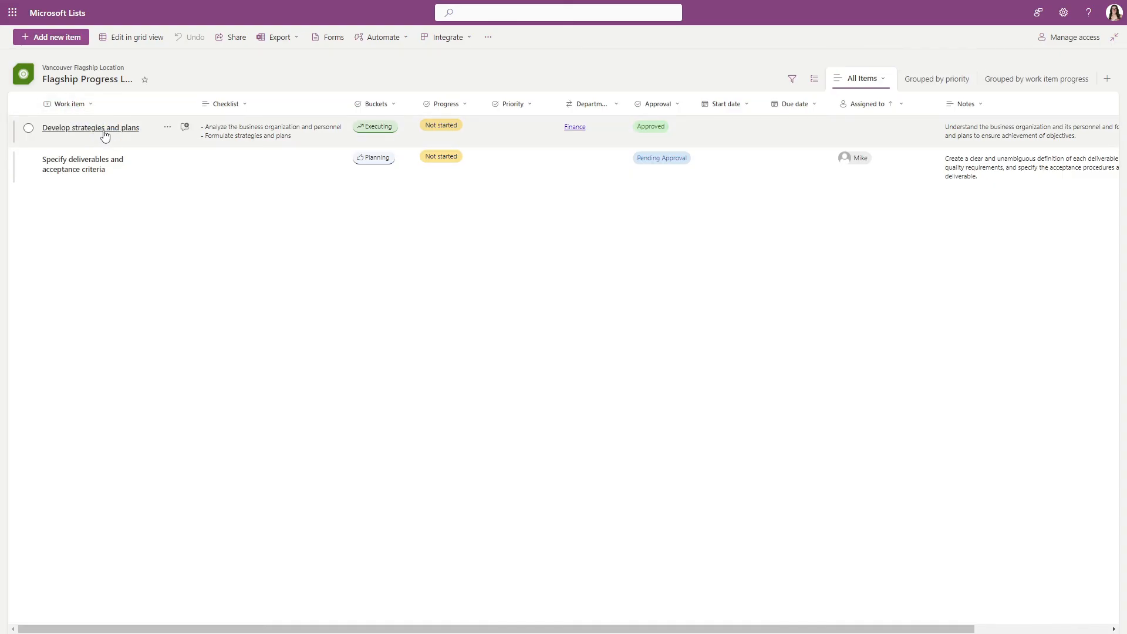
Check the Flagship Progress List's export options and review the Flagship Progress Plan's charts in Planner.
{"action": "left_click", "coordinate": [281, 47]}
{"action": "left_click", "coordinate": [404, 79]}
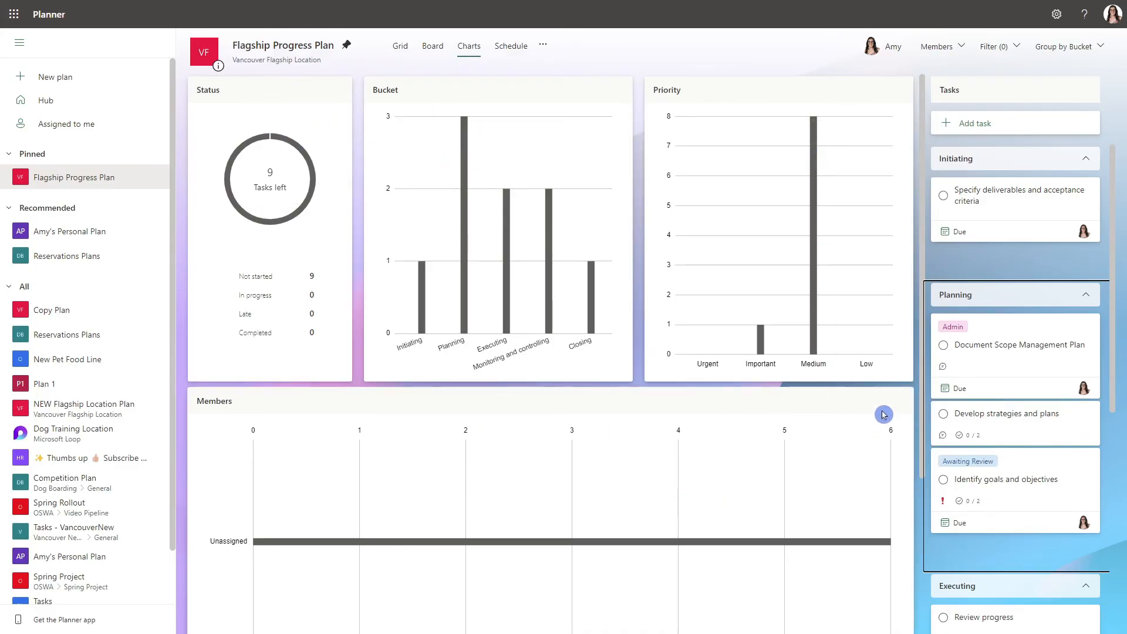
{"action": "scroll", "coordinate": [894, 427], "scroll_direction": "down", "scroll_amount": 1}
{"action": "scroll", "coordinate": [894, 427], "scroll_direction": "down", "scroll_amount": 3}
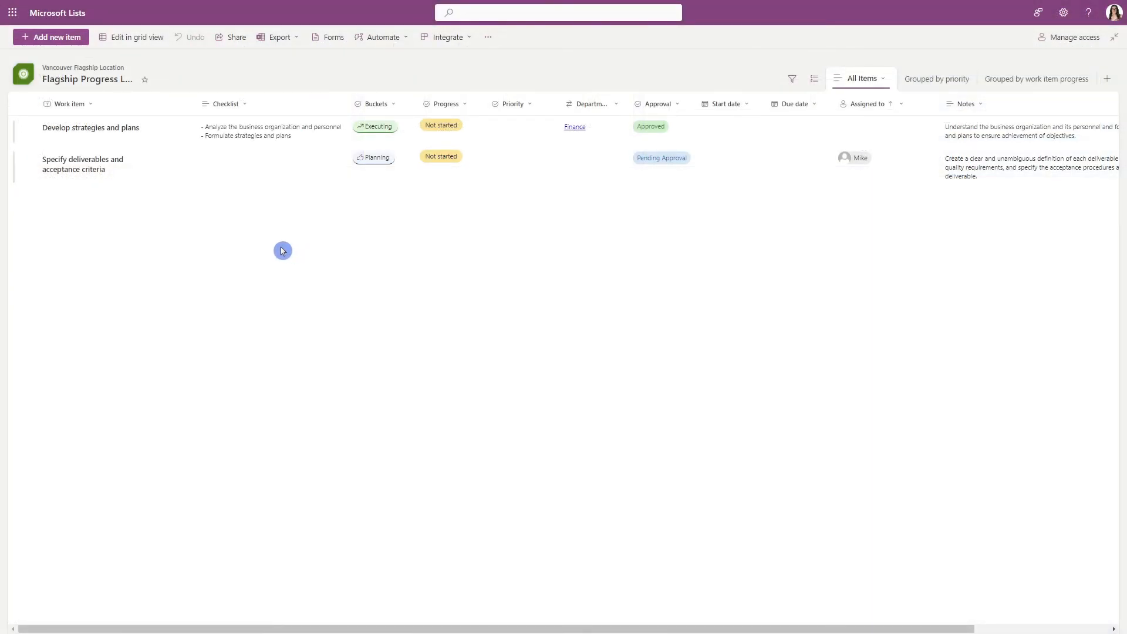
Review the Flagship Progress List's export formats in Microsoft Lists and choose to visualize the list with Power BI.
{"action": "left_click", "coordinate": [290, 39]}
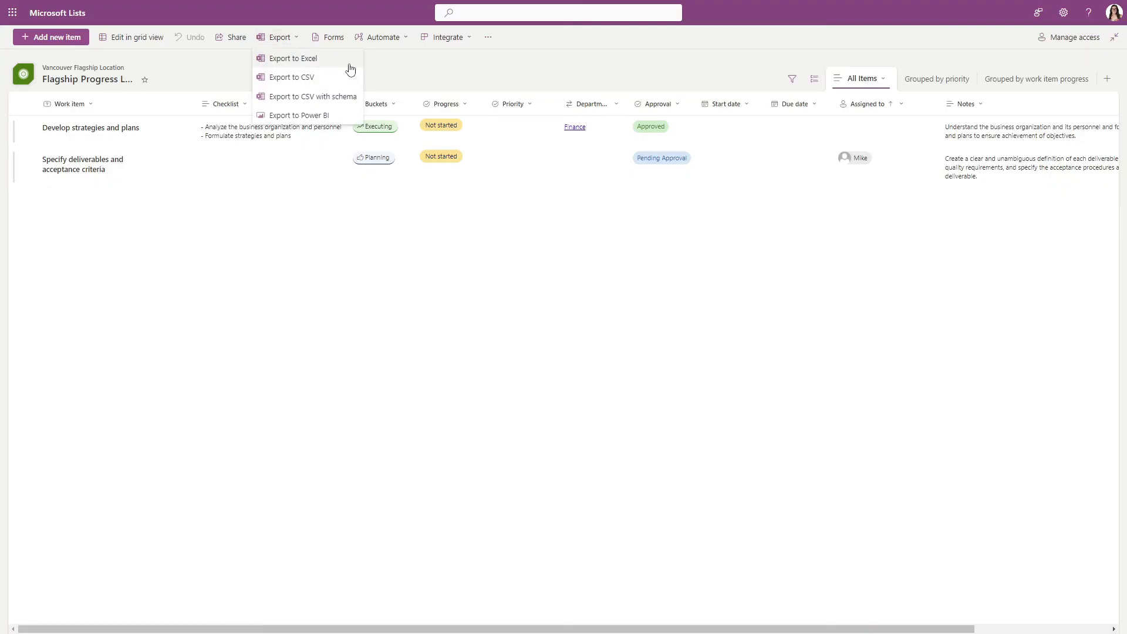
{"action": "left_click", "coordinate": [458, 38]}
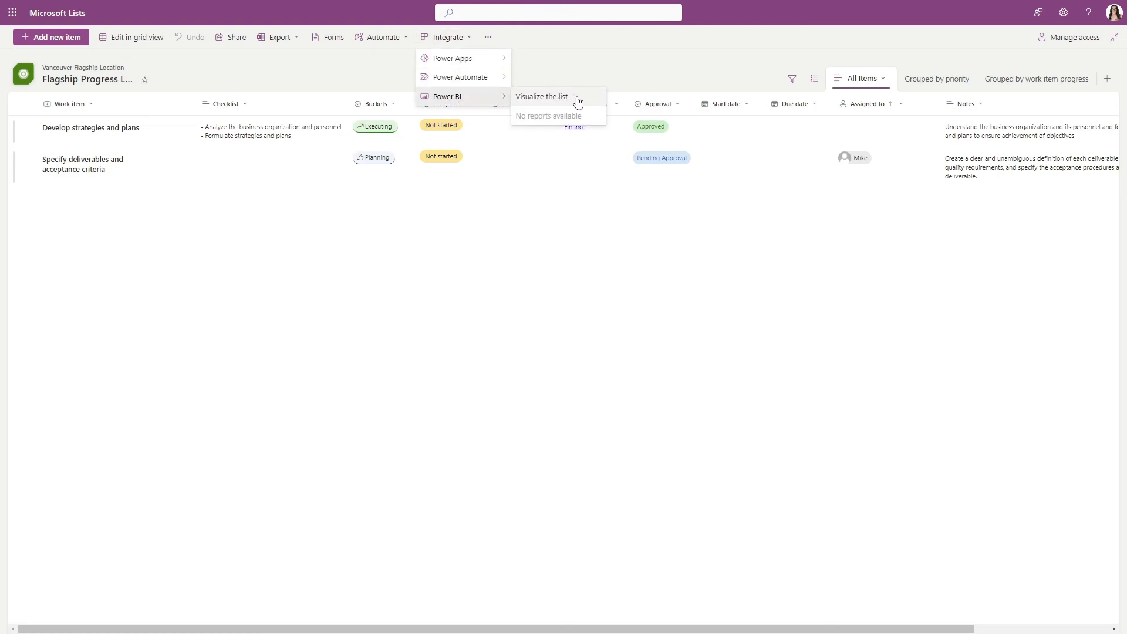
{"action": "left_click", "coordinate": [578, 100]}
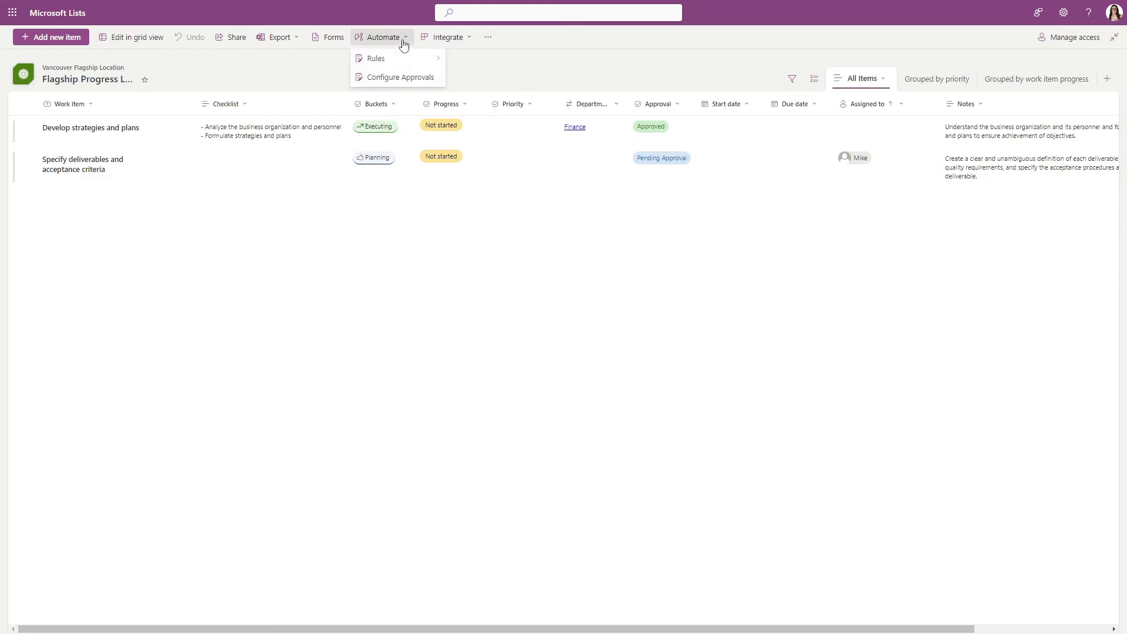
Start a Flagship Progress List rule that notifies someone when a new item is created.
{"action": "mouse_move", "coordinate": [402, 77]}
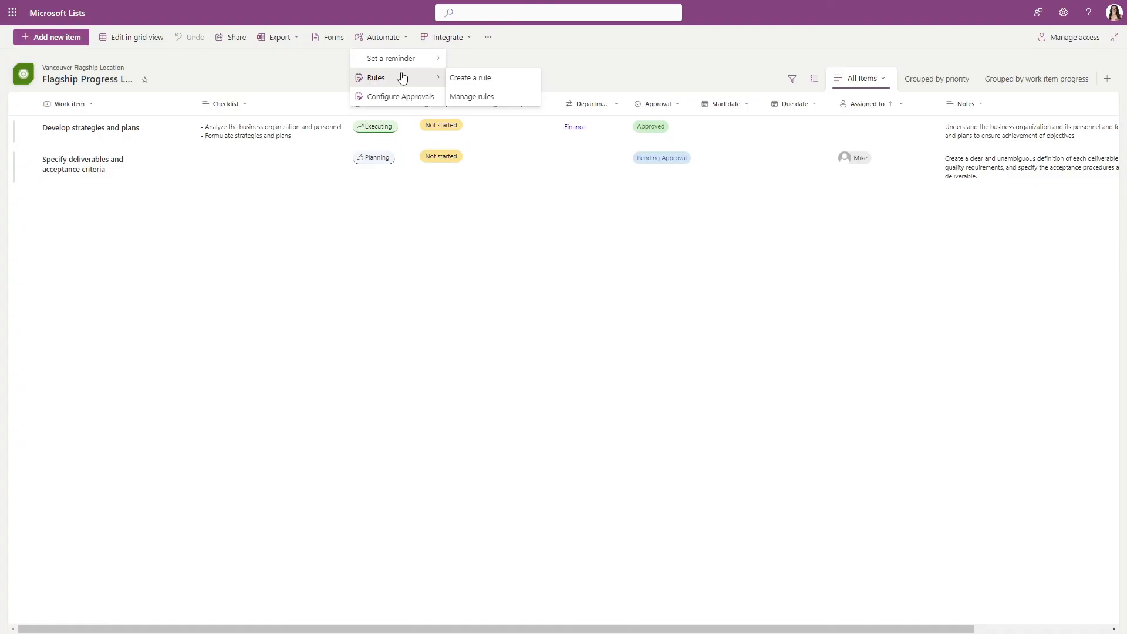
{"action": "left_click", "coordinate": [477, 84]}
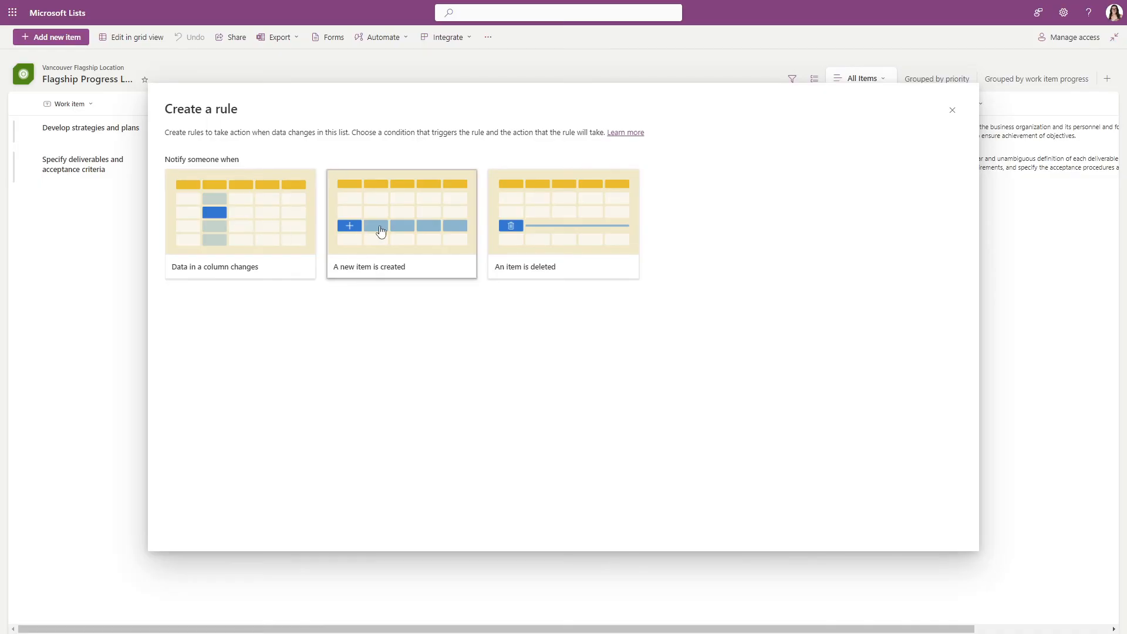
{"action": "left_click", "coordinate": [443, 233]}
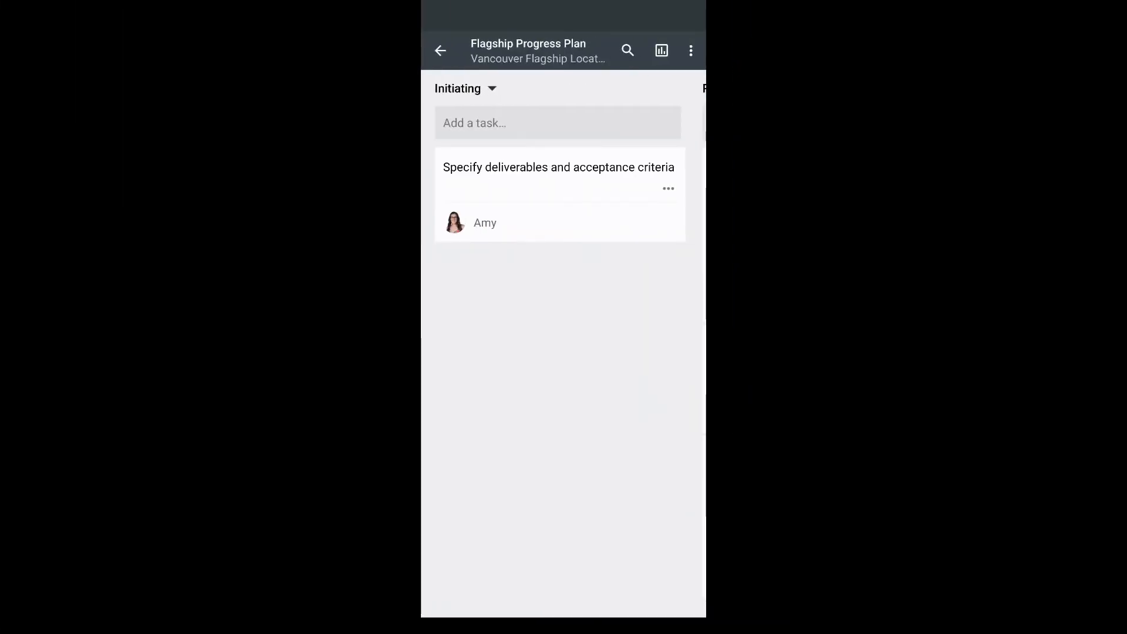
Switch to the Planner mobile app, browse the Flagship Progress Plan's buckets through Executing and open its new task entry.
{"action": "scroll", "coordinate": [564, 352], "scroll_direction": "right", "scroll_amount": 5}
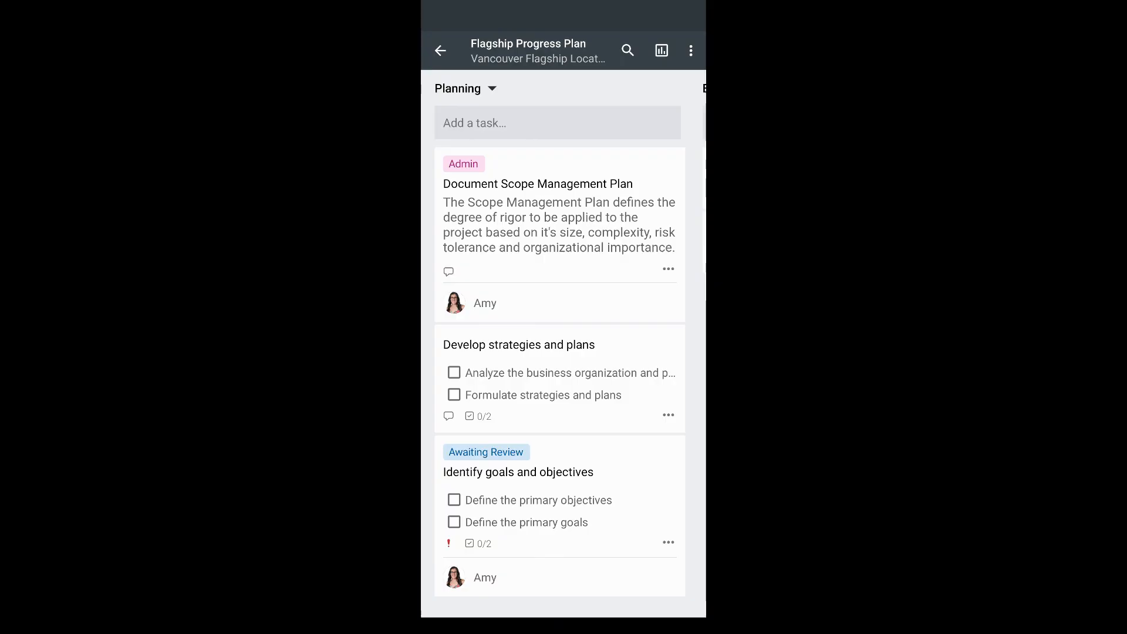
{"action": "scroll", "coordinate": [563, 352], "scroll_direction": "right", "scroll_amount": 5}
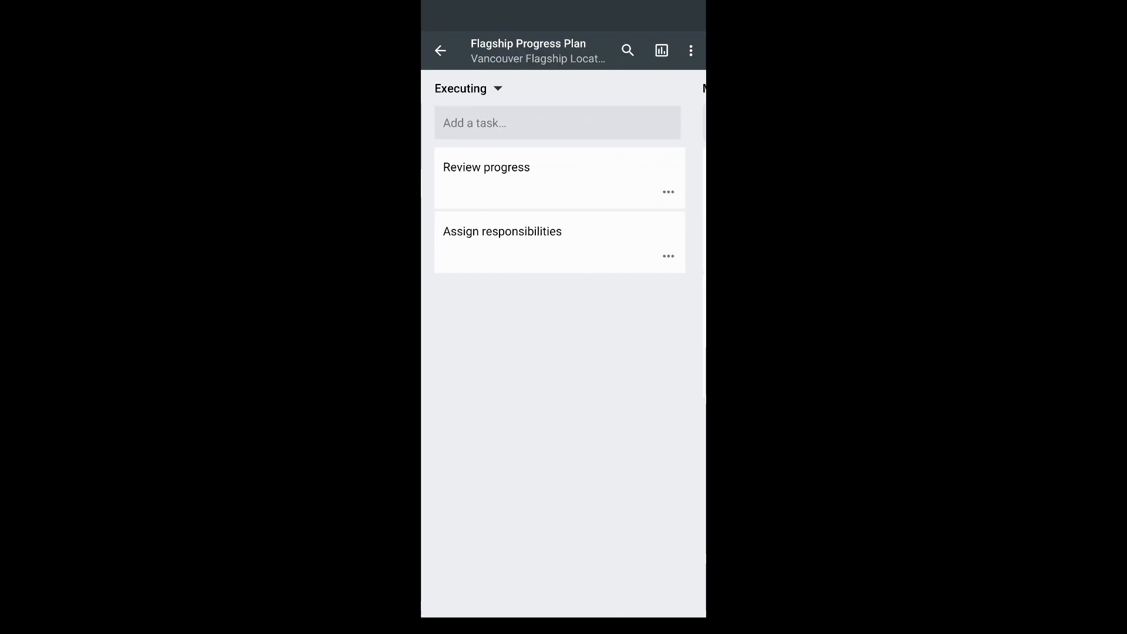
{"action": "left_click", "coordinate": [557, 123]}
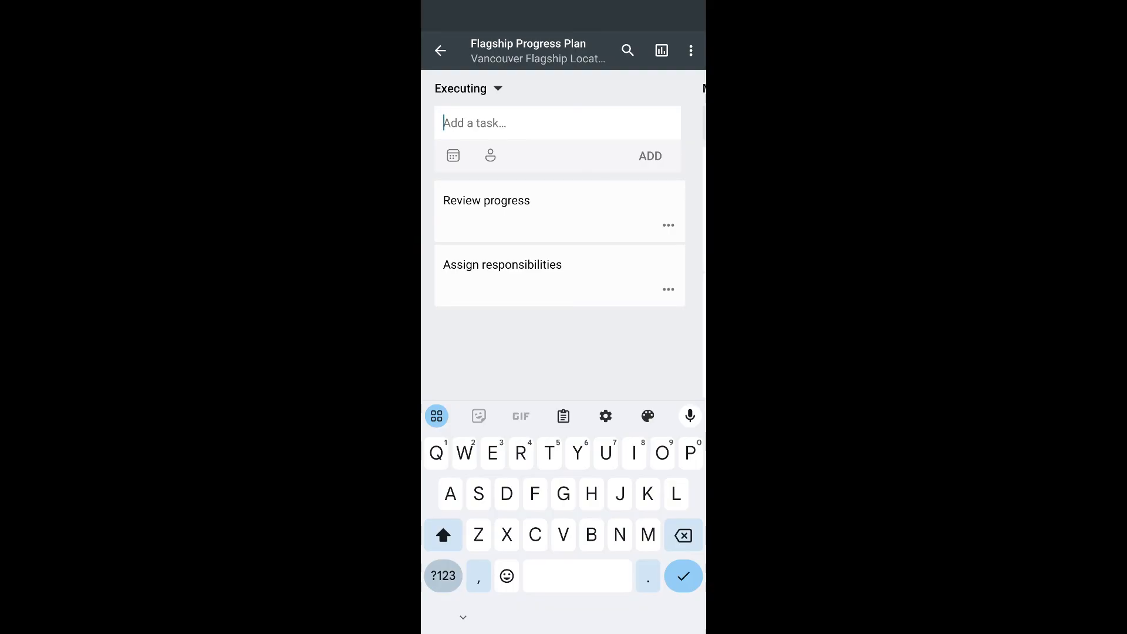
Set the Review progress task to In progress and return to the plan's buckets.
{"action": "left_click", "coordinate": [528, 205]}
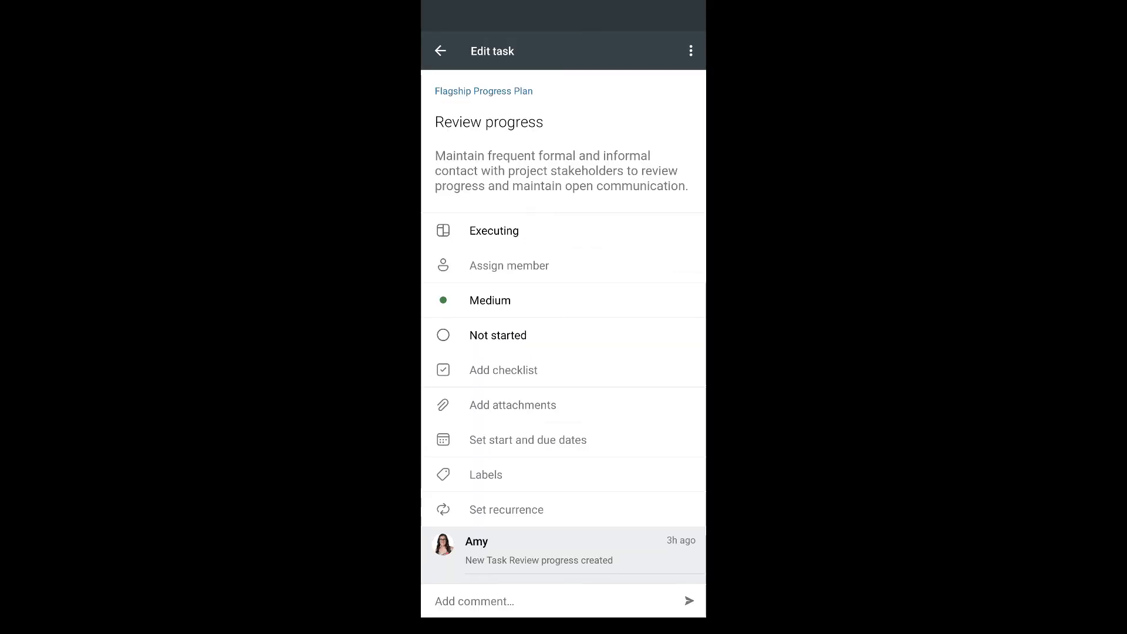
{"action": "left_click", "coordinate": [498, 334]}
{"action": "left_click", "coordinate": [478, 392]}
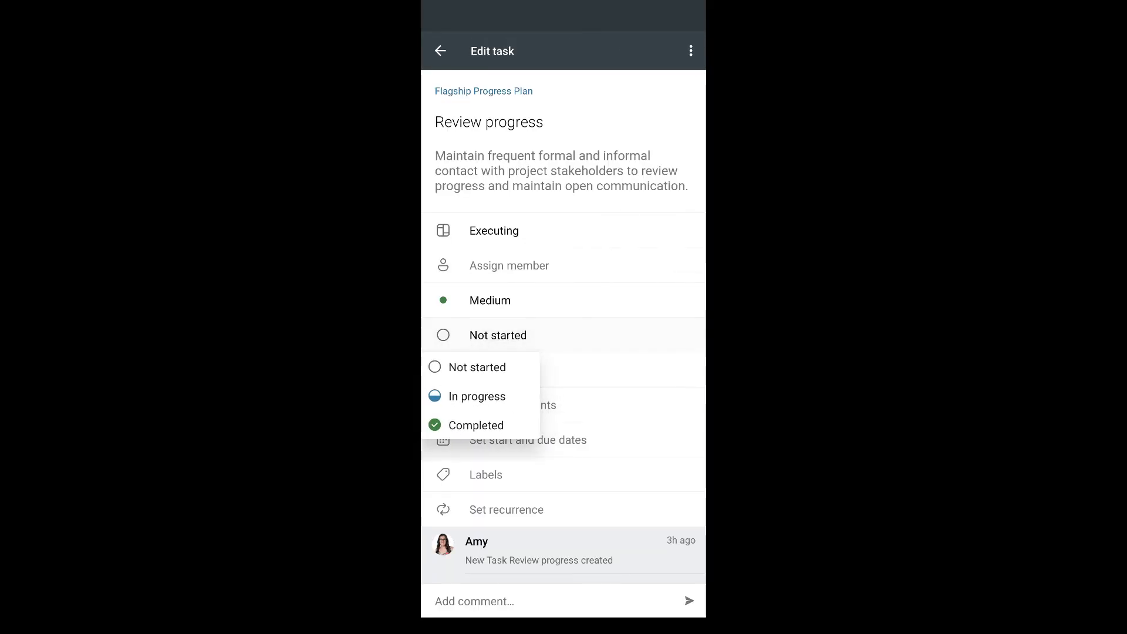
{"action": "left_click", "coordinate": [440, 50]}
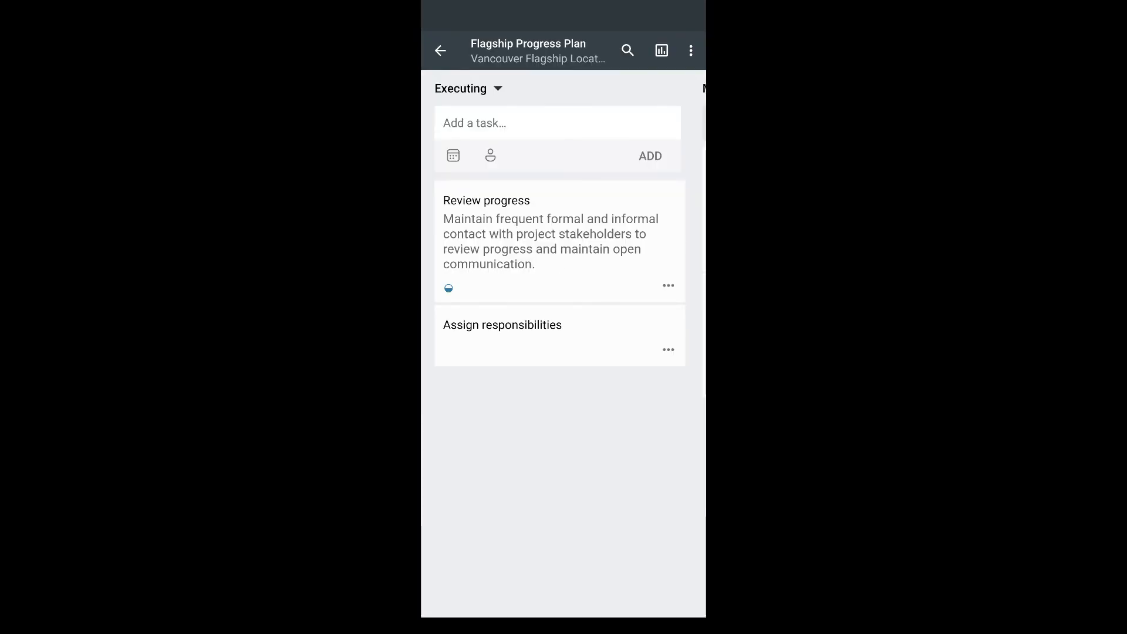
Look past the Executing bucket and review the Flagship Progress Plan's charts by status and bucket.
{"action": "left_click_drag", "start_coordinate": [646, 410], "coordinate": [470, 411]}
{"action": "left_click", "coordinate": [662, 50]}
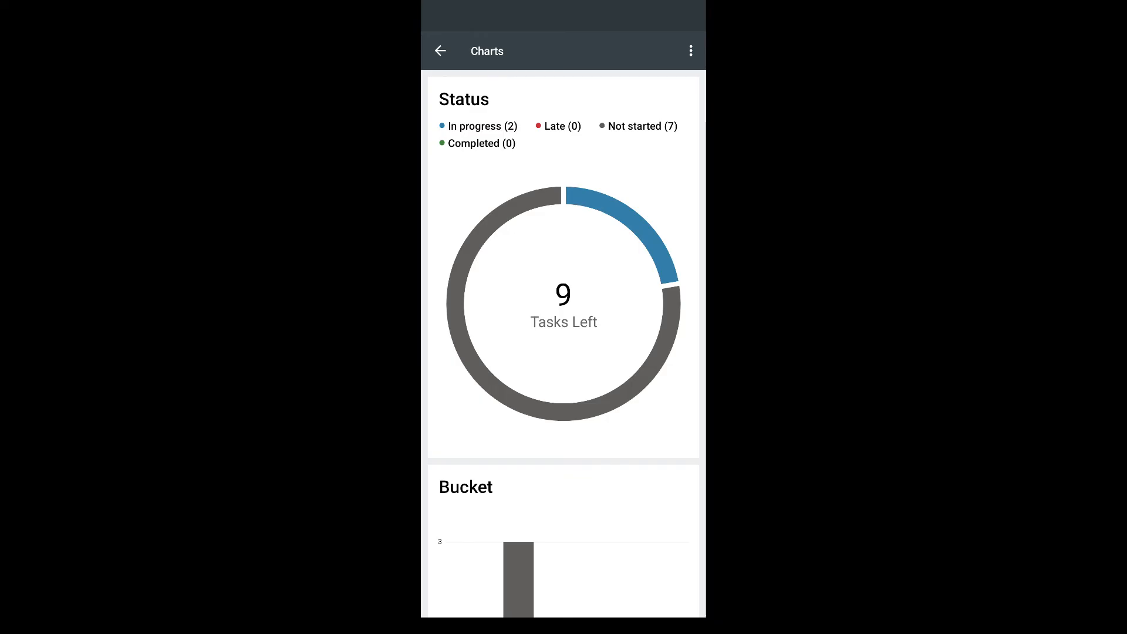
{"action": "scroll", "coordinate": [563, 343], "scroll_direction": "down", "scroll_amount": 5}
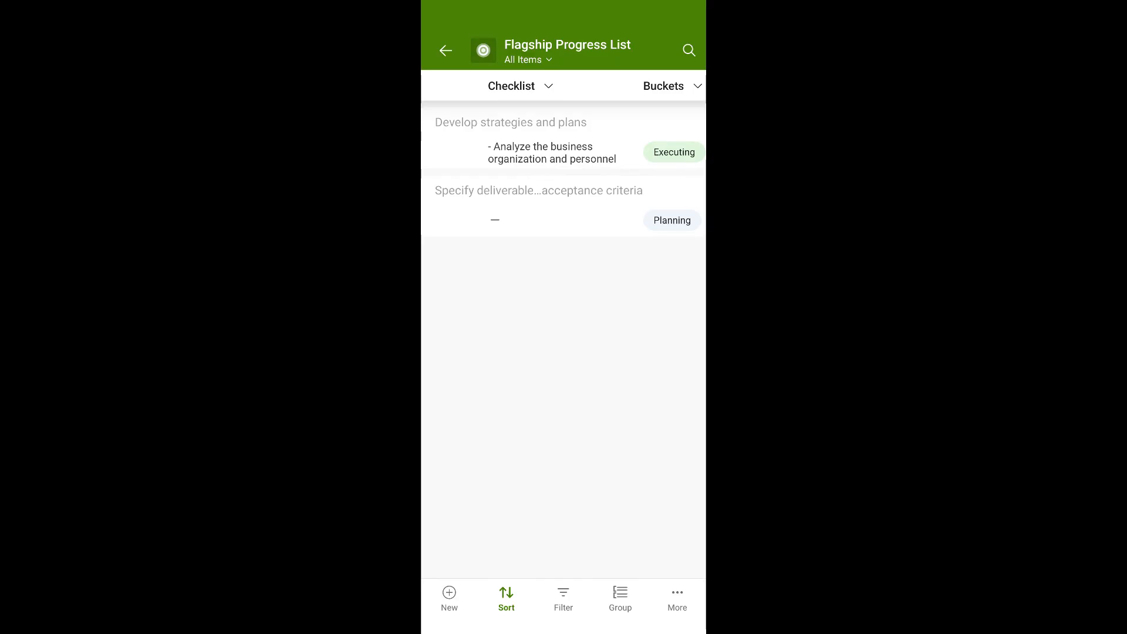
Switch to the Lists mobile app and examine the Flagship Progress List's columns from Checklist through Notes.
{"action": "scroll", "coordinate": [563, 155], "scroll_direction": "right", "scroll_amount": 4}
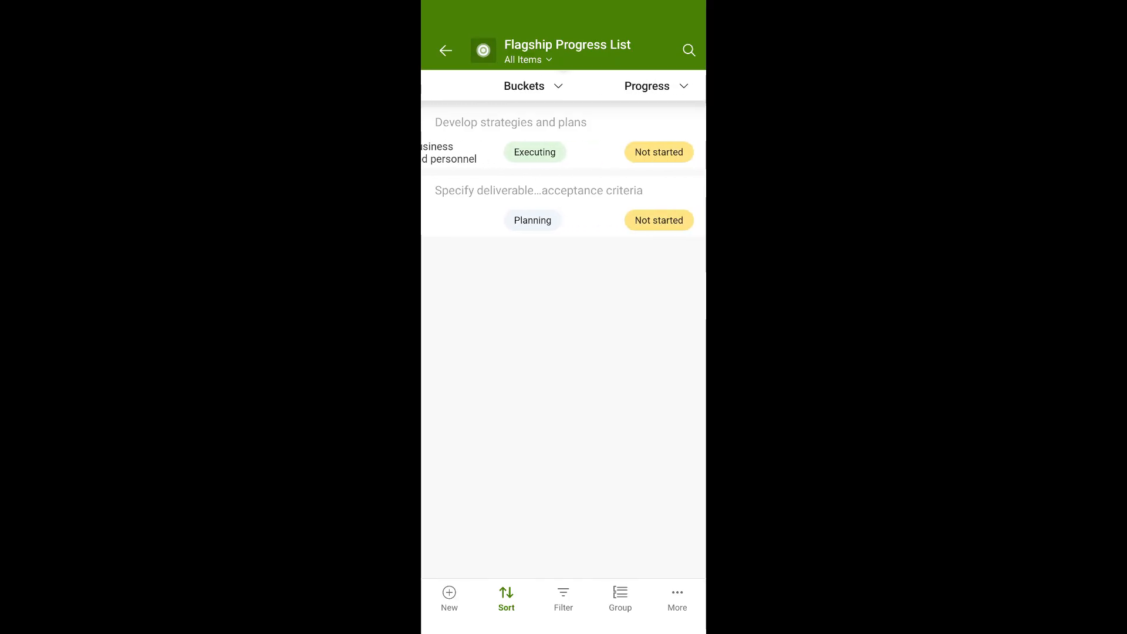
{"action": "scroll", "coordinate": [564, 155], "scroll_direction": "right", "scroll_amount": 6}
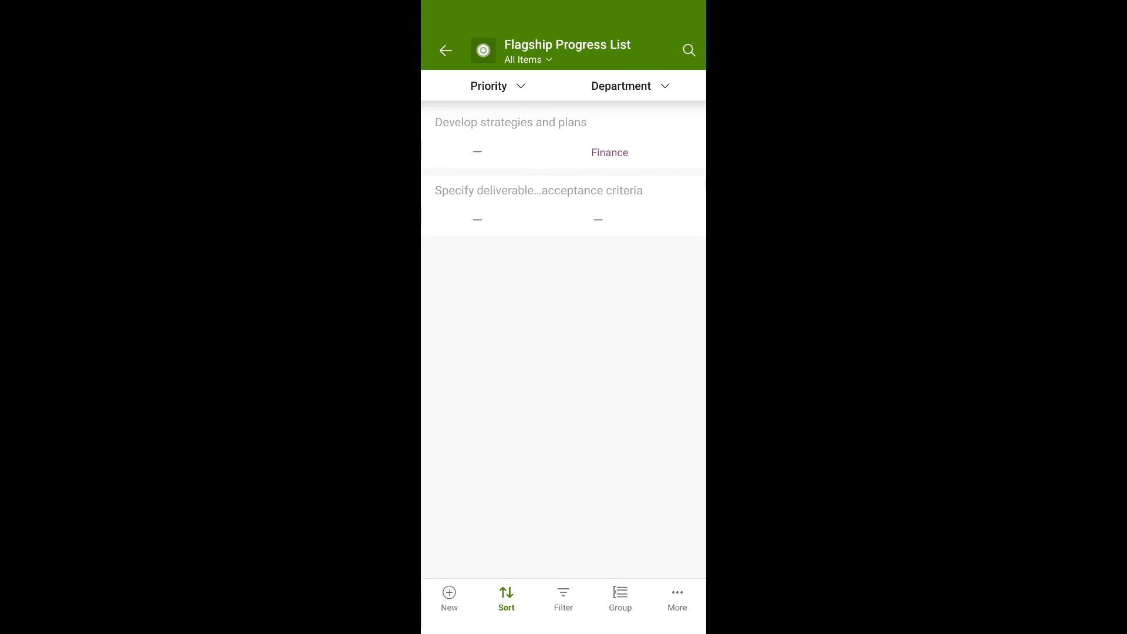
{"action": "scroll", "coordinate": [563, 156], "scroll_direction": "right", "scroll_amount": 8}
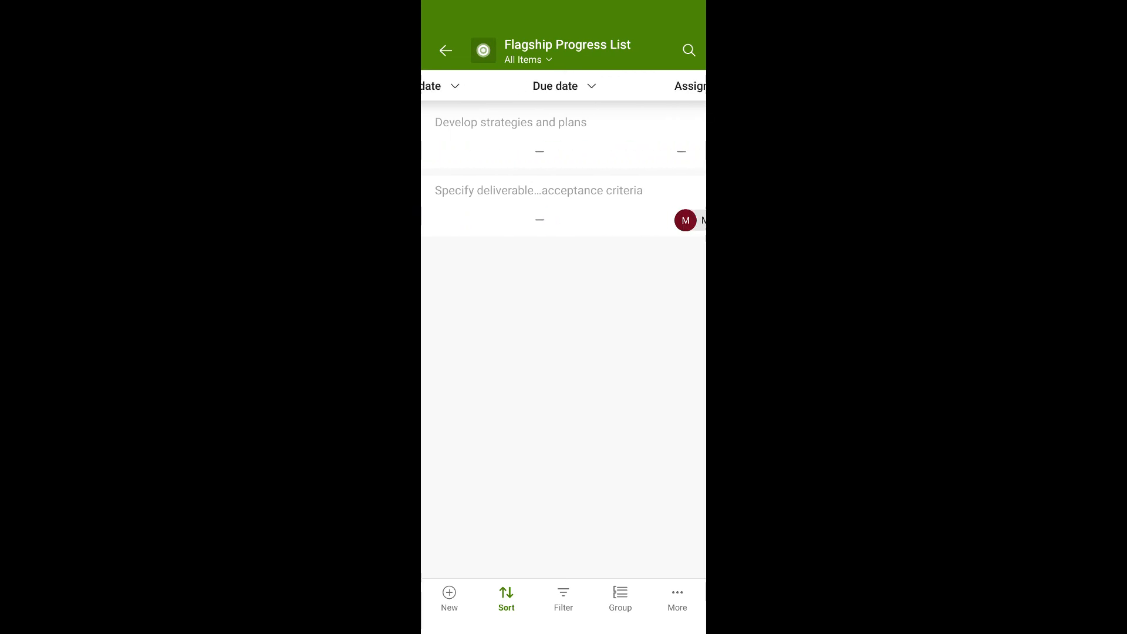
{"action": "scroll", "coordinate": [563, 176], "scroll_direction": "right", "scroll_amount": 3}
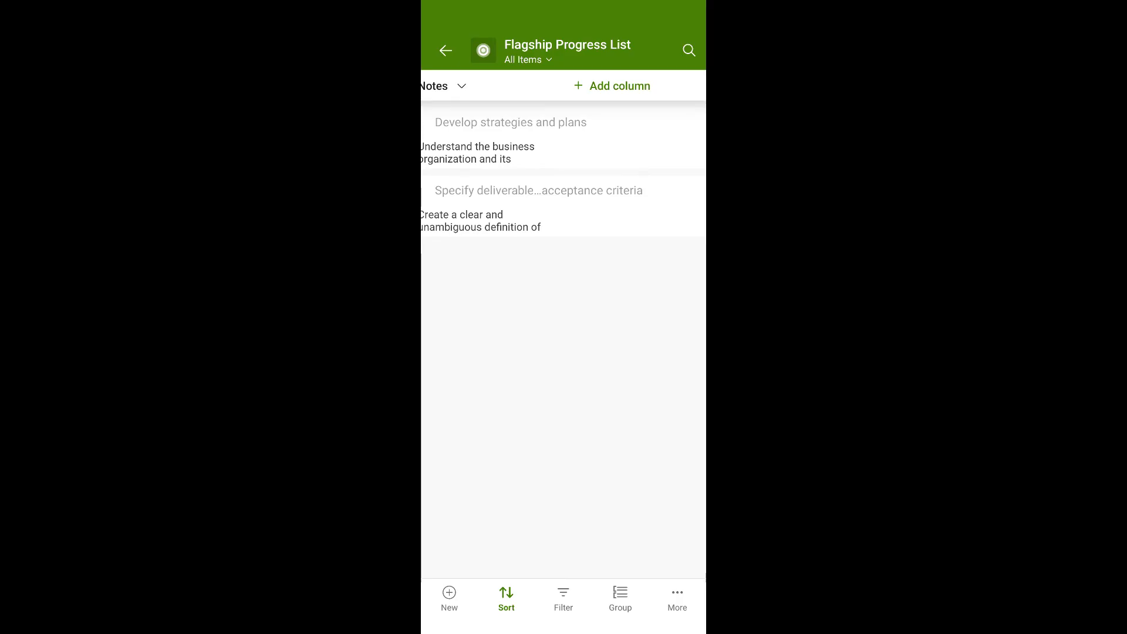
Check the options for adding a column and the new item form, leaving both without adding anything.
{"action": "left_click", "coordinate": [612, 86]}
{"action": "left_click", "coordinate": [440, 65]}
{"action": "left_click", "coordinate": [449, 598]}
{"action": "left_click", "coordinate": [437, 48]}
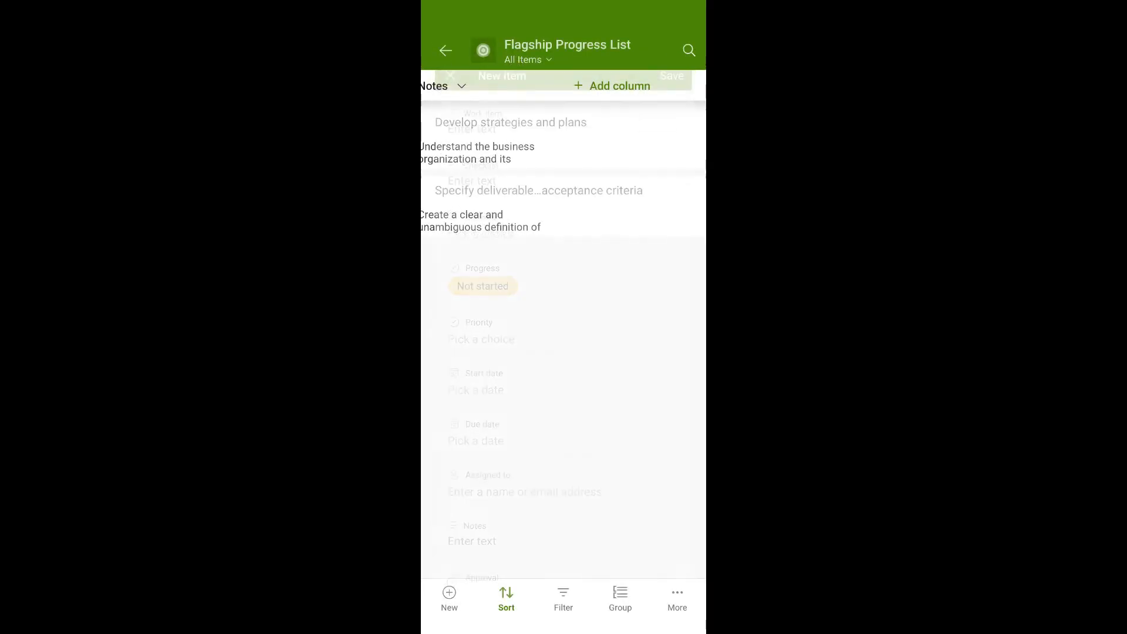
Set the priority of the Develop strategies and plans item to High and save the item.
{"action": "scroll", "coordinate": [563, 176], "scroll_direction": "left", "scroll_amount": 15}
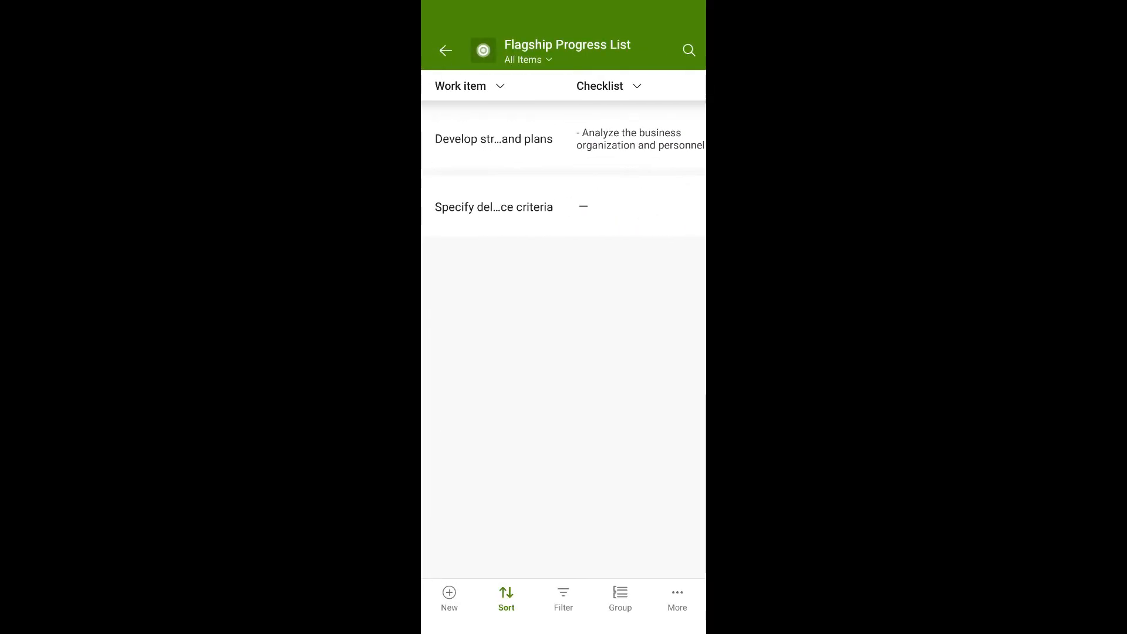
{"action": "left_click", "coordinate": [494, 138]}
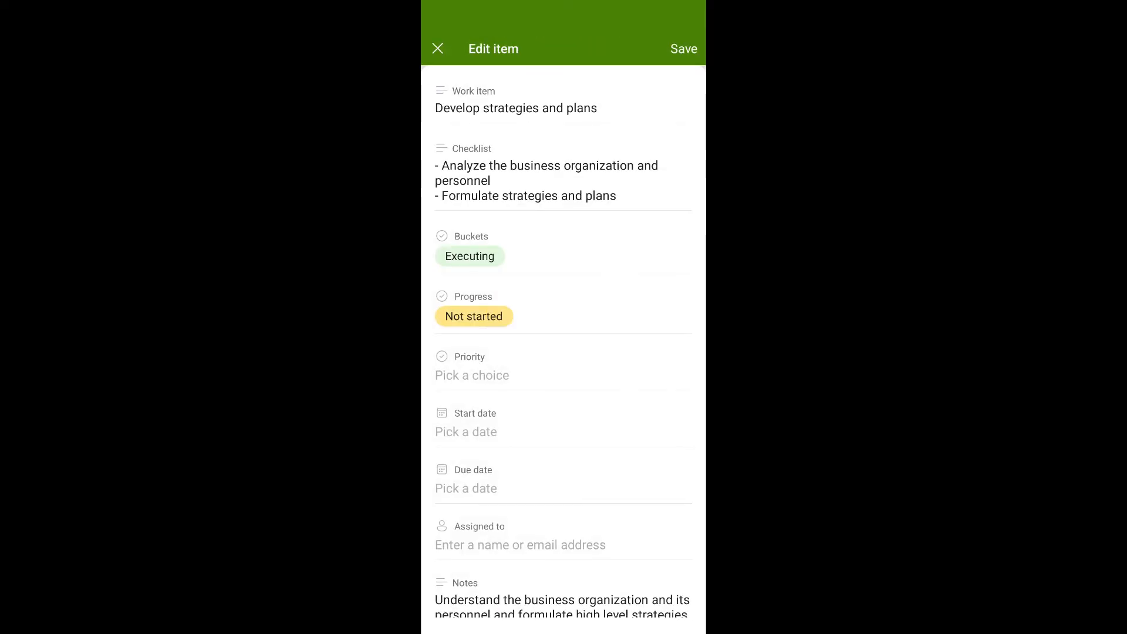
{"action": "left_click", "coordinate": [472, 375]}
{"action": "left_click", "coordinate": [577, 489]}
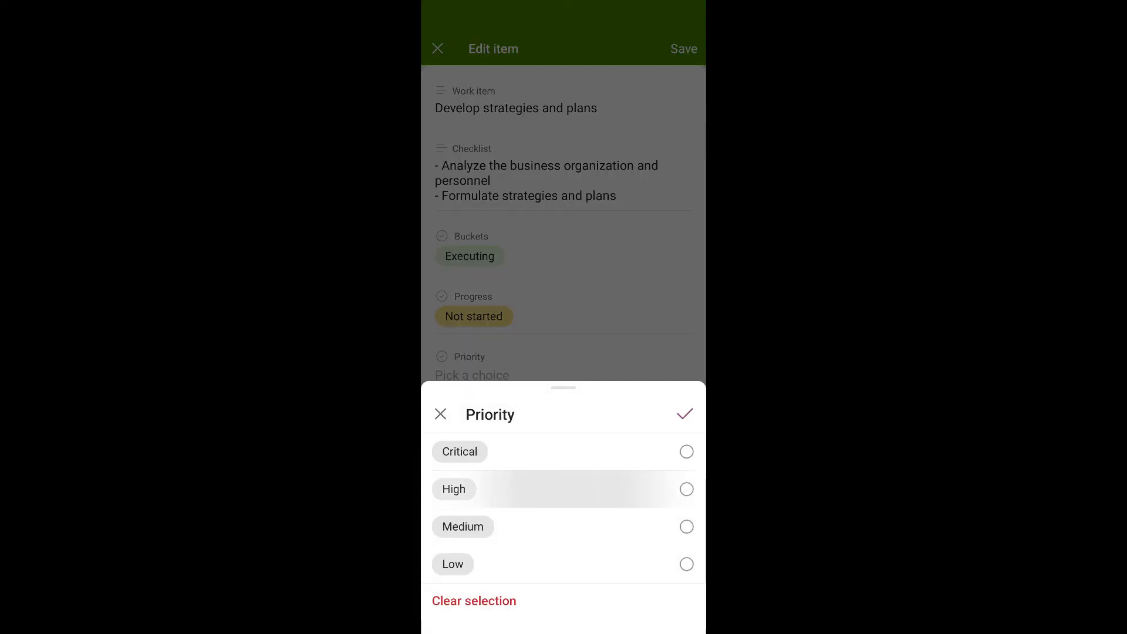
{"action": "left_click", "coordinate": [684, 414]}
{"action": "left_click", "coordinate": [684, 49]}
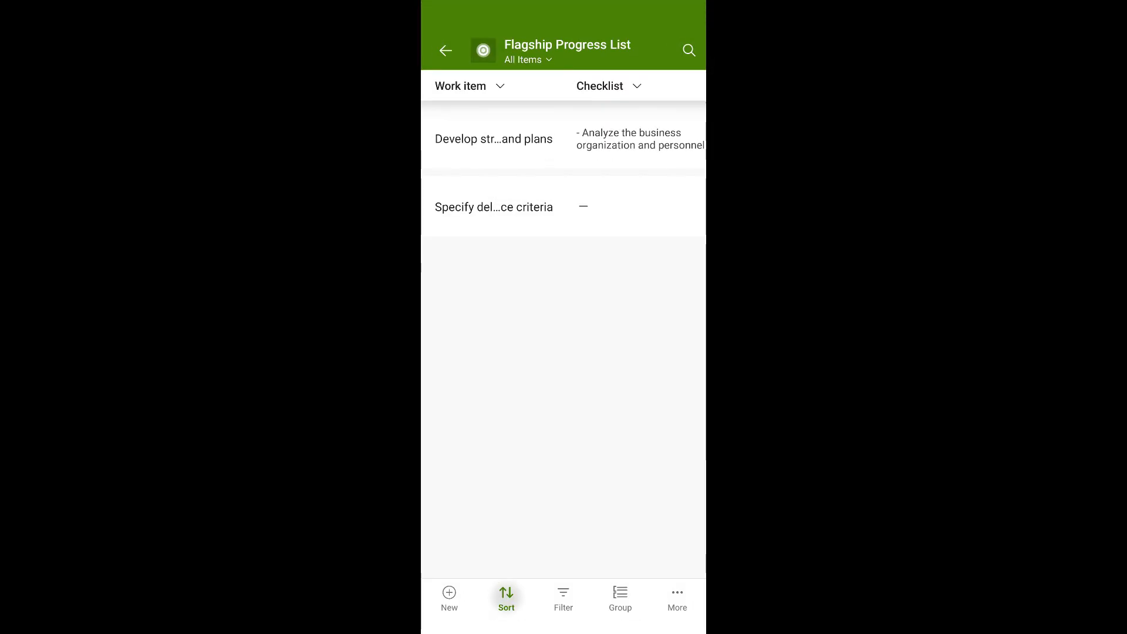
Review which columns the Flagship Progress List can be sorted by and open its filter options.
{"action": "left_click", "coordinate": [506, 598]}
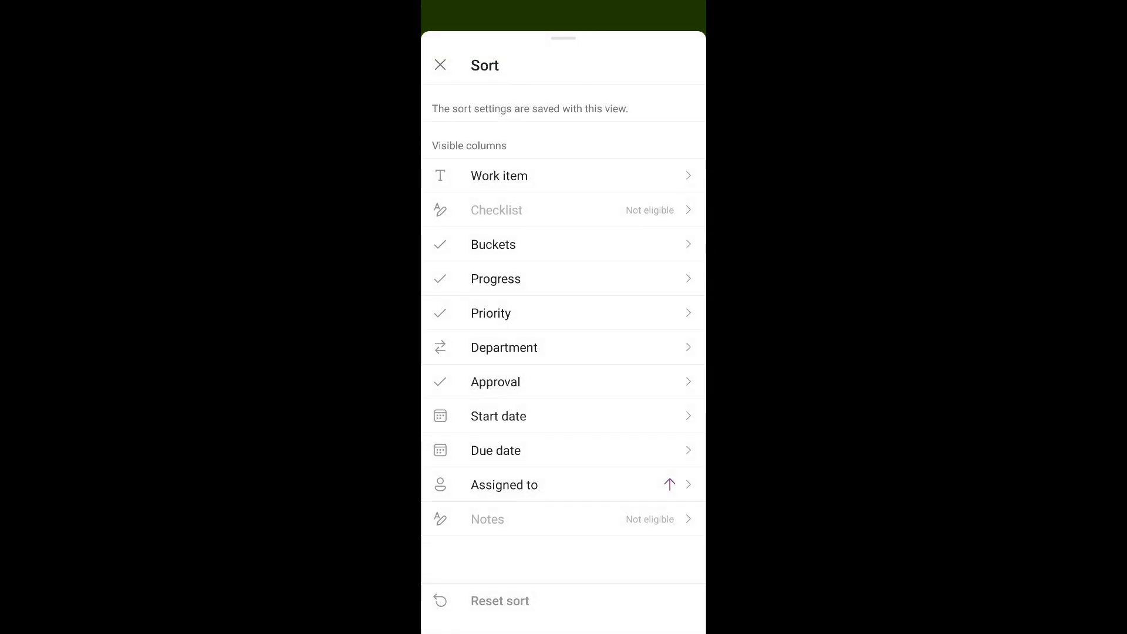
{"action": "left_click", "coordinate": [440, 65]}
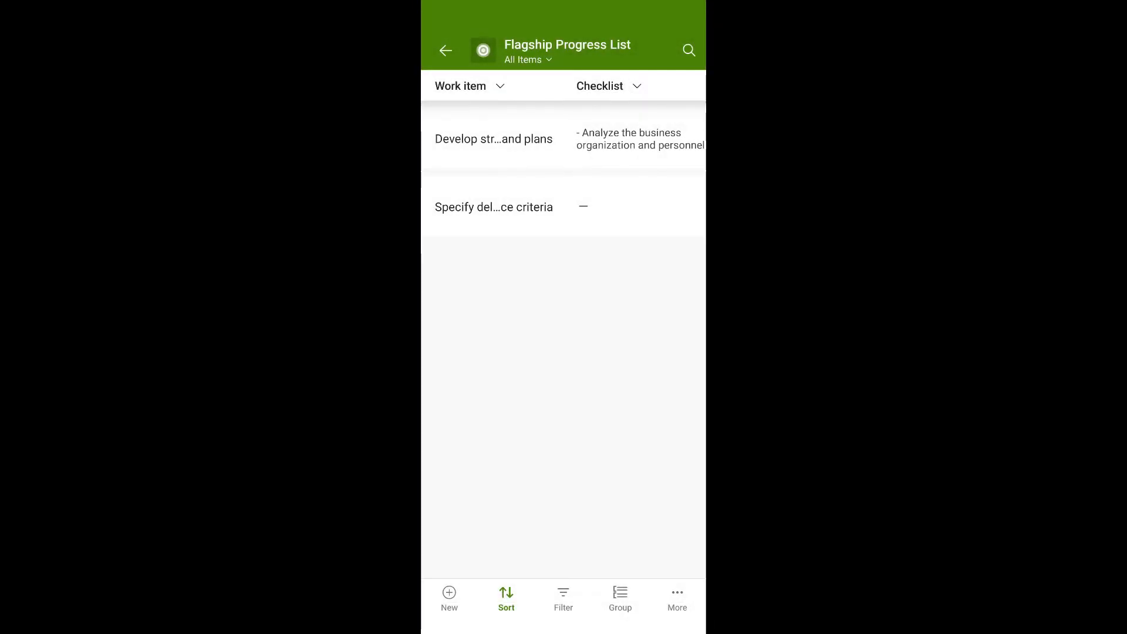
{"action": "left_click", "coordinate": [563, 599]}
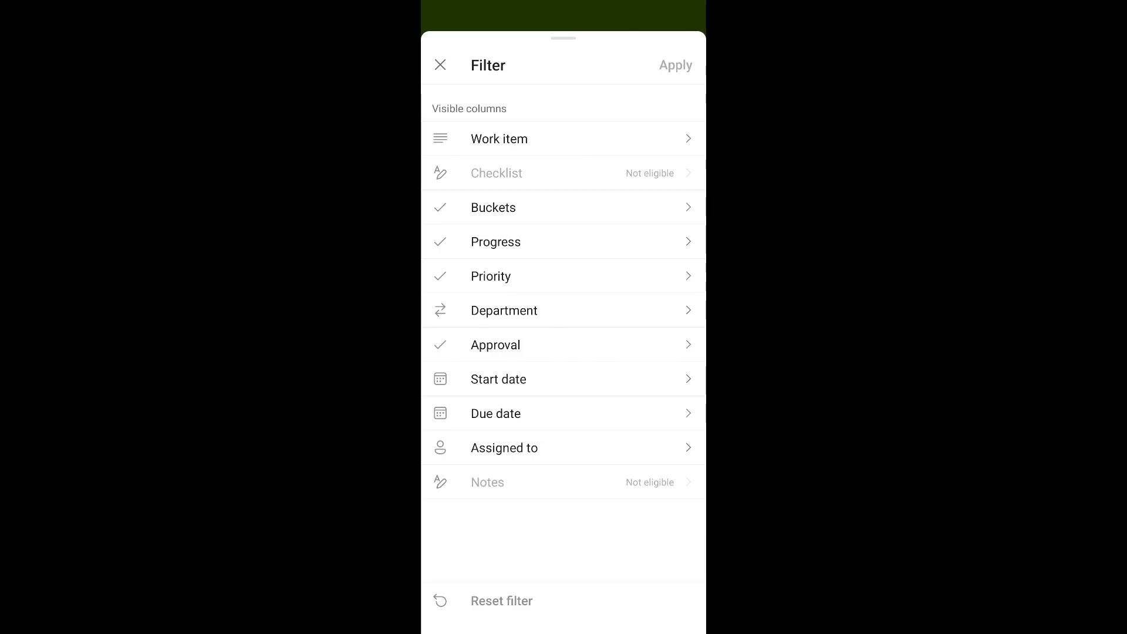